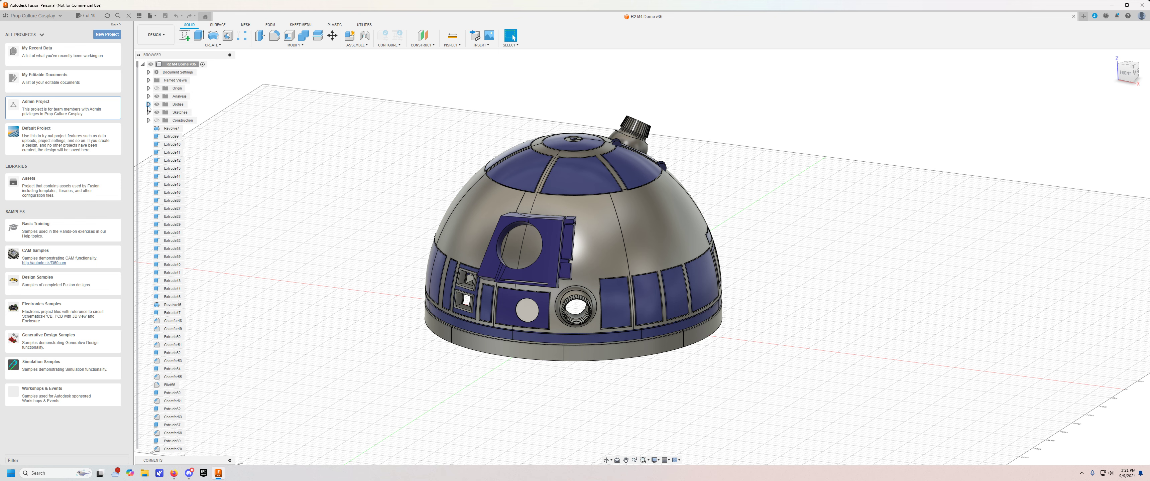
Hide the Pies, Holos, Greeblies and Panels body groups so only the dome frame and its rings are displayed.
scroll(153, 106, up, 1)
click(162, 112)
click(163, 112)
click(161, 112)
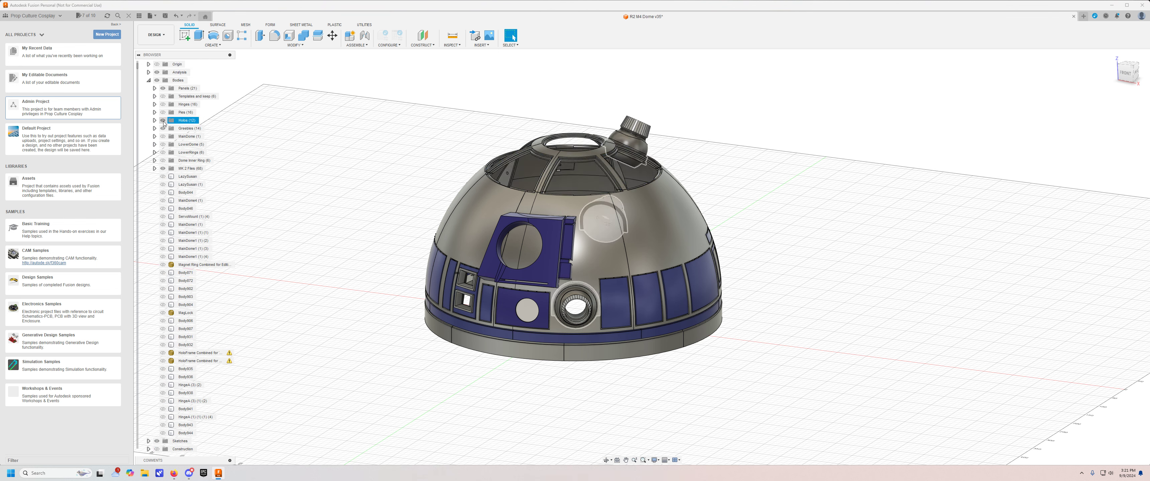
click(162, 121)
click(161, 128)
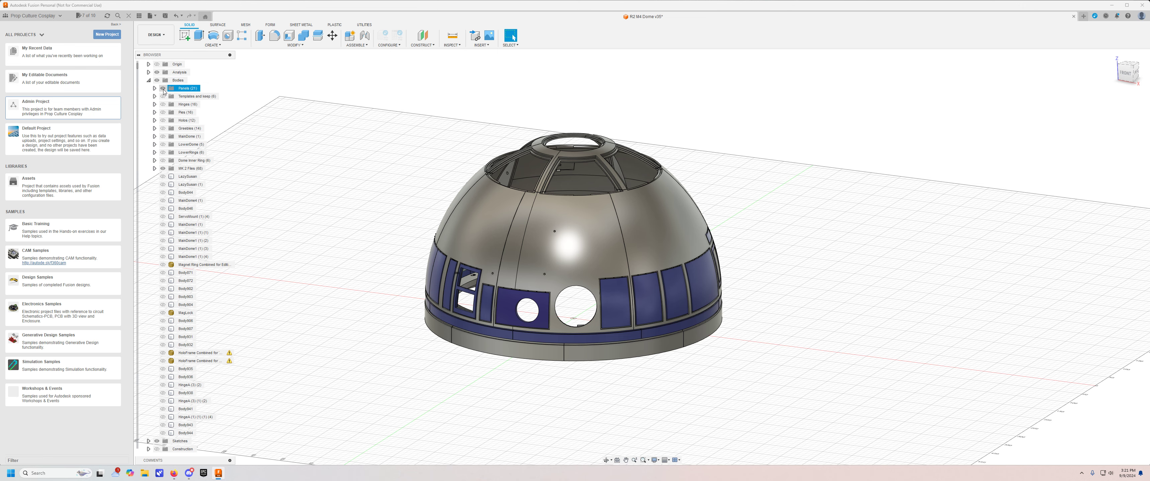
click(163, 88)
shift+middle_drag(337, 169, 342, 155)
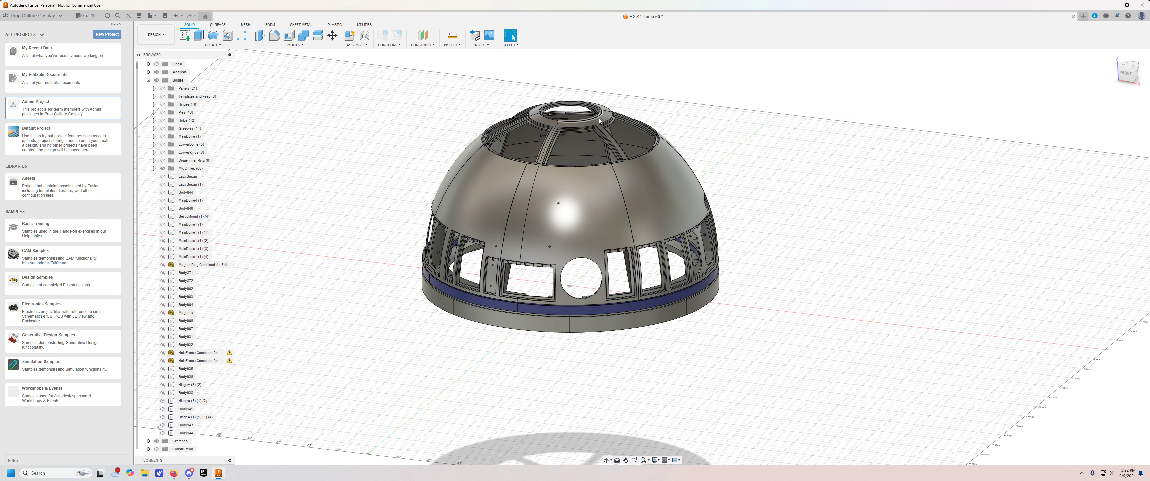
shift+middle_drag(588, 123, 747, 113)
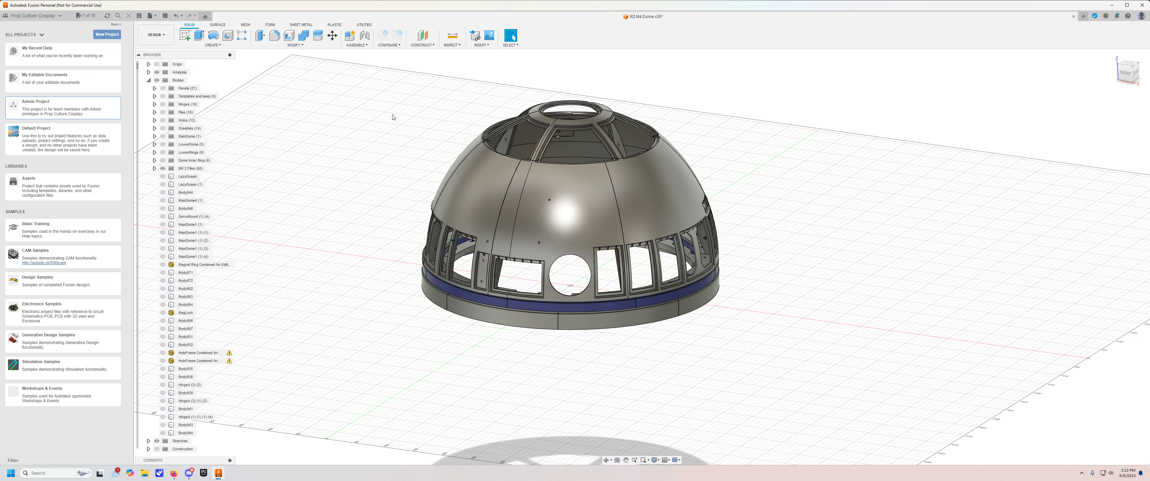
Hide the front dome segment in the Dome group of MK 2 Files and examine the exposed interior from several angles.
click(155, 168)
scroll(172, 134, down, 3)
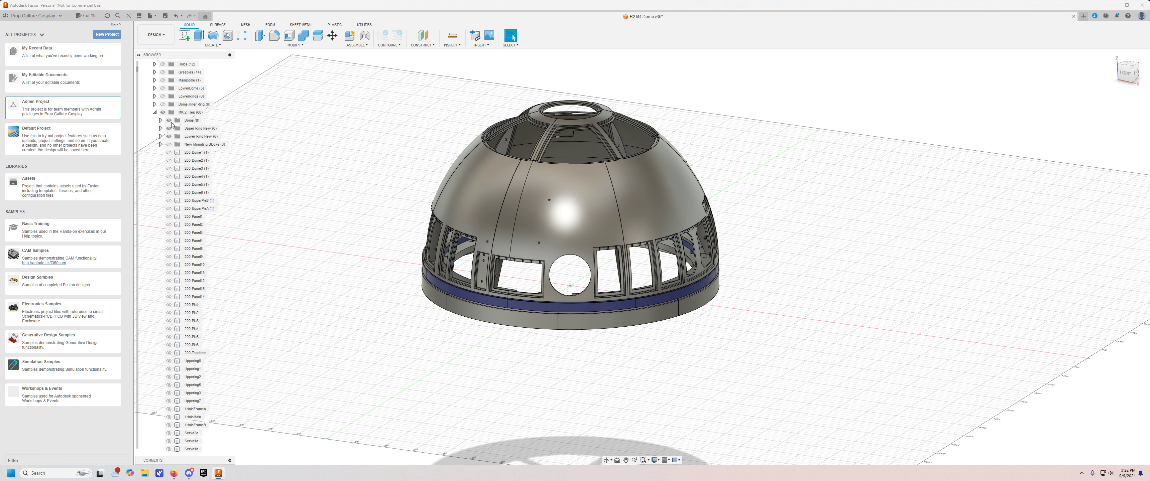
click(160, 120)
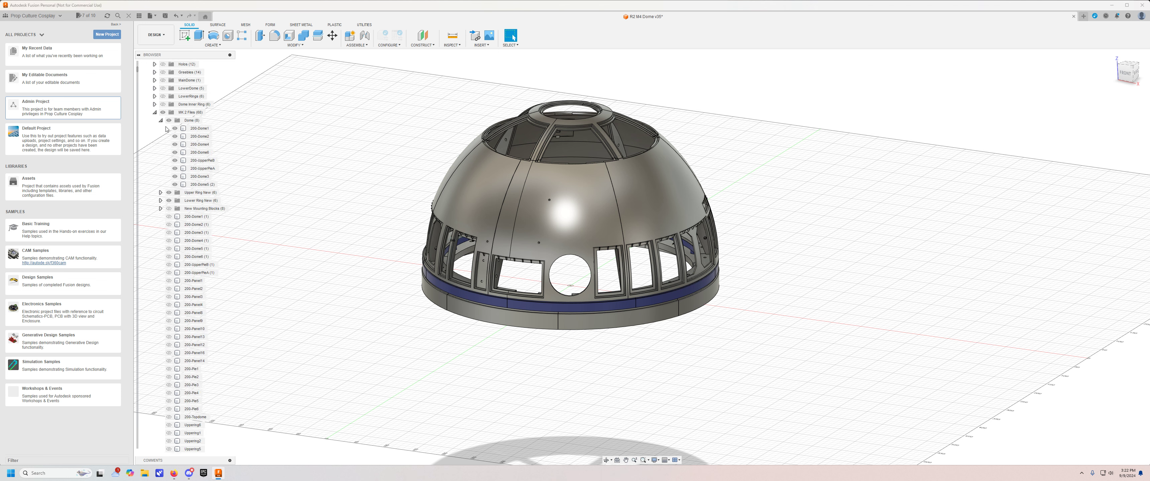
click(175, 145)
shift+middle_drag(379, 184, 356, 181)
scroll(382, 207, up, 3)
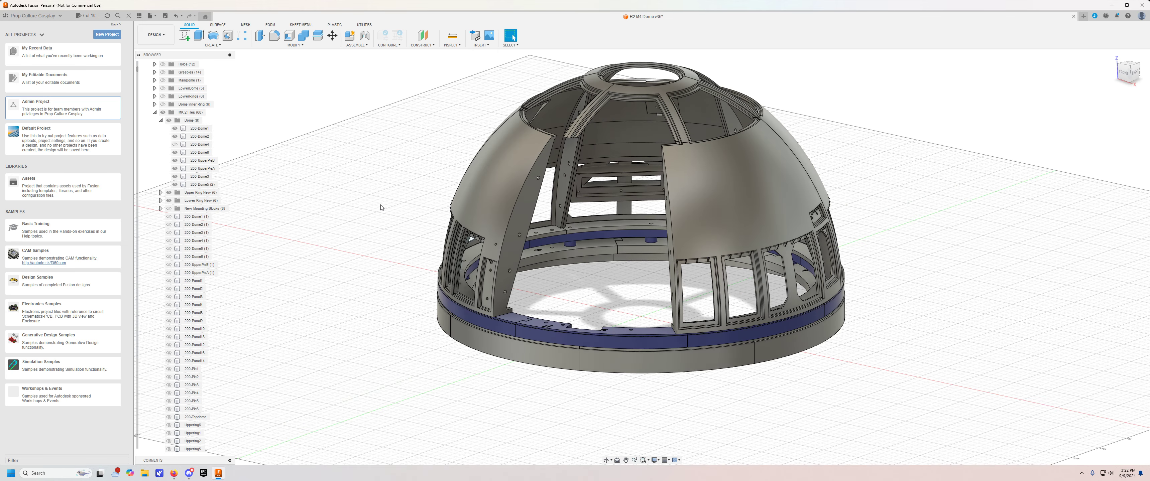
click(457, 205)
shift+middle_drag(379, 169, 406, 175)
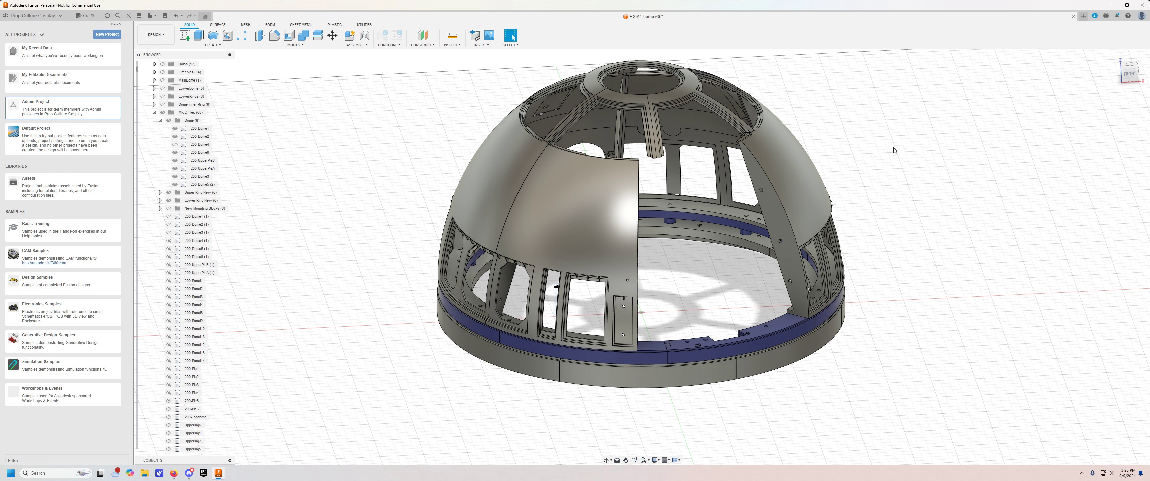
shift+middle_drag(897, 149, 909, 188)
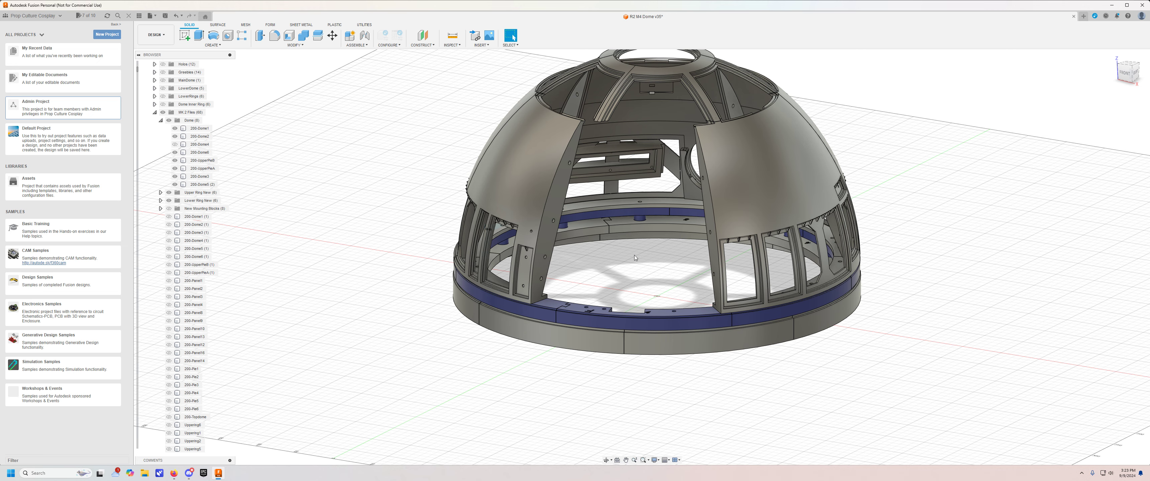
shift+middle_drag(635, 255, 619, 227)
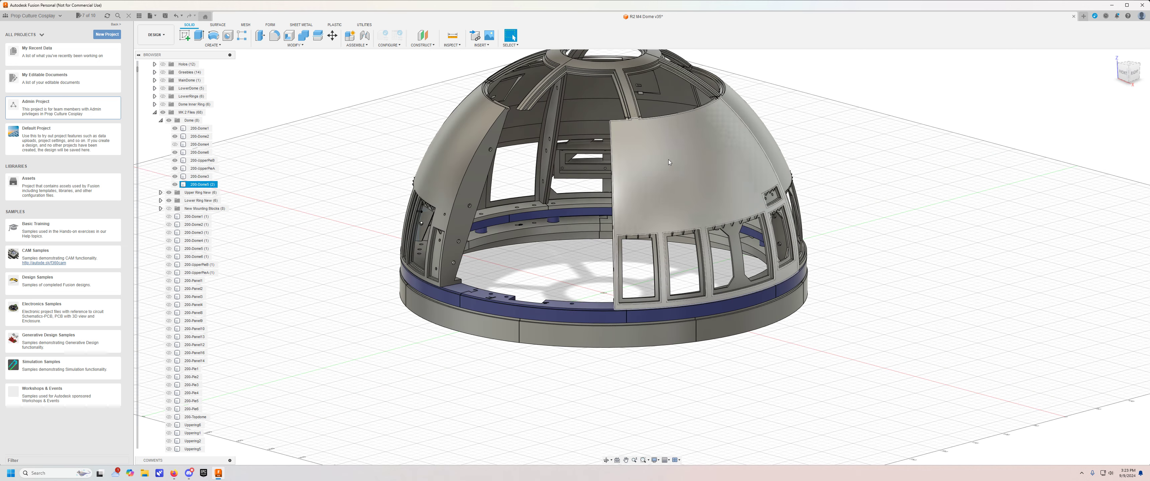
shift+middle_drag(819, 259, 938, 266)
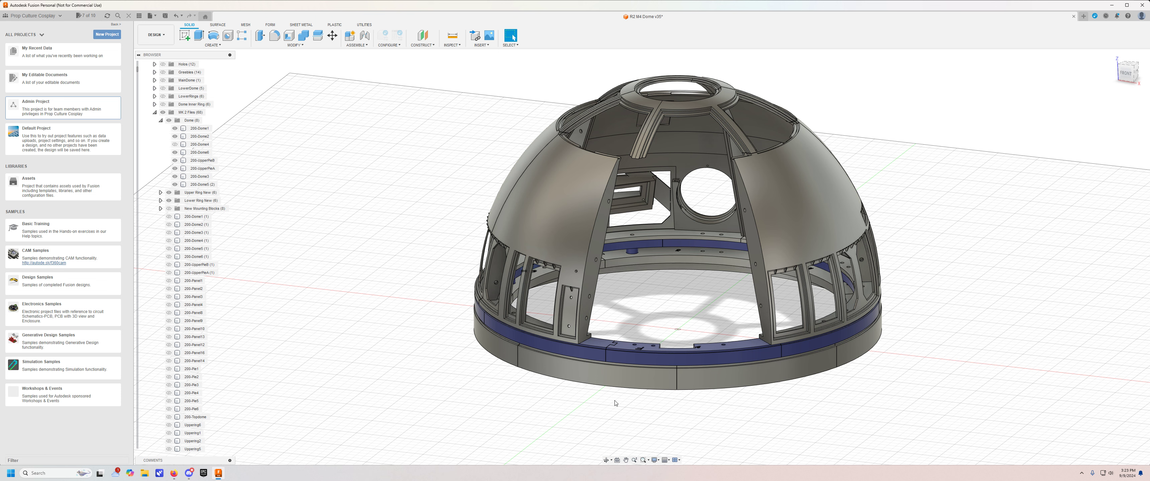
Show the hidden front dome segment again so the dome shell is complete.
click(562, 234)
click(175, 144)
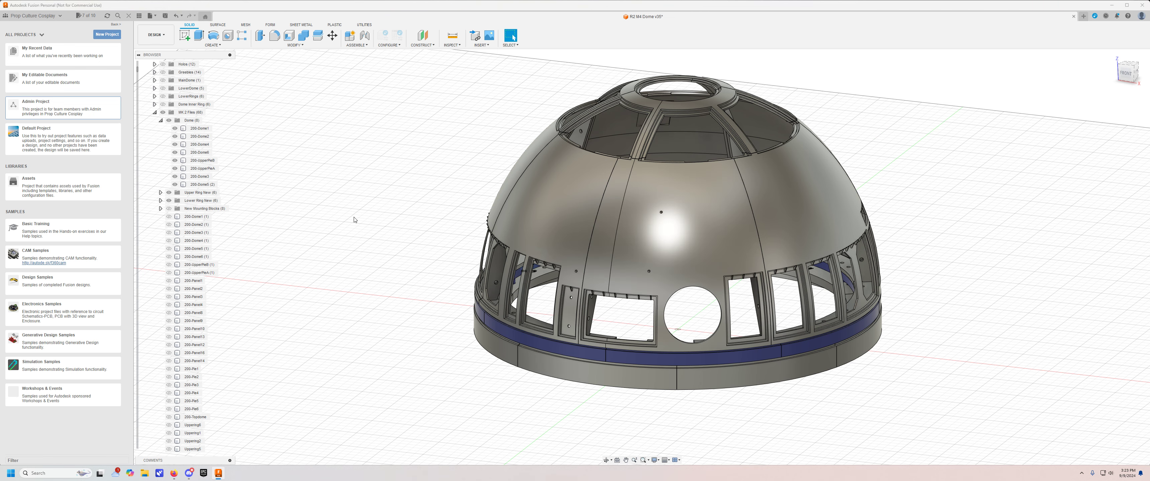
scroll(354, 220, down, 1)
shift+middle_drag(355, 219, 356, 217)
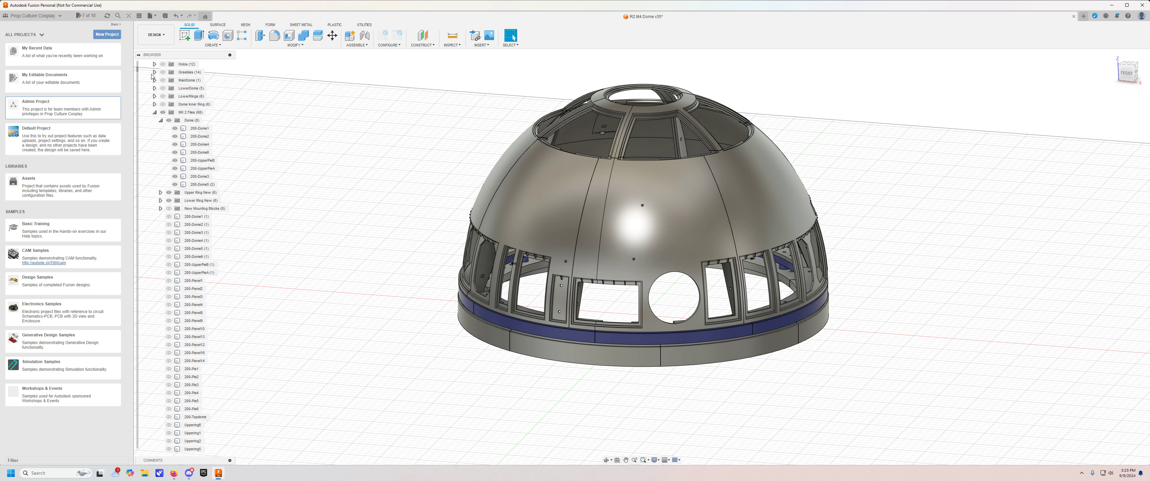
click(585, 242)
click(380, 225)
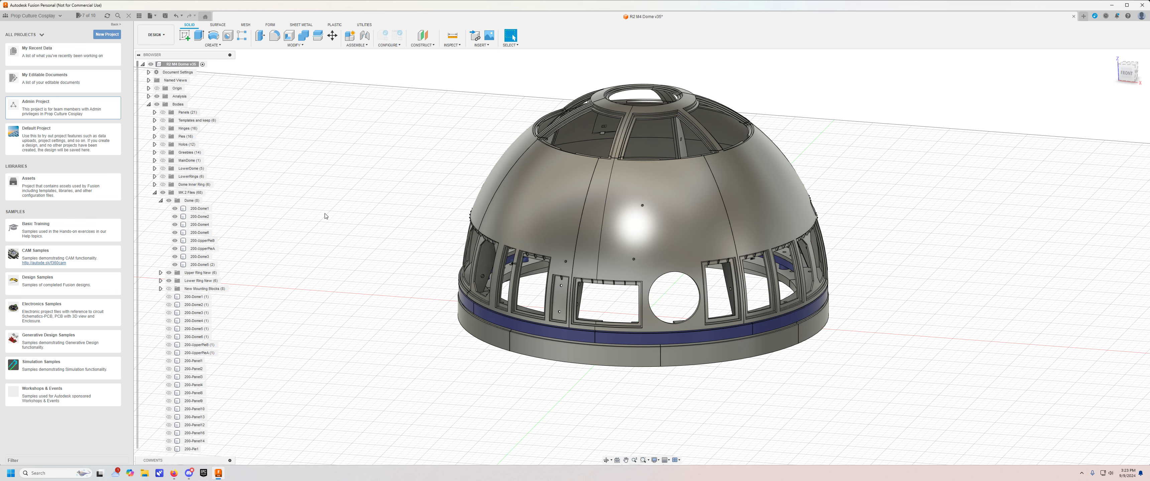
Display the Panels and Pies body groups on the dome.
click(162, 112)
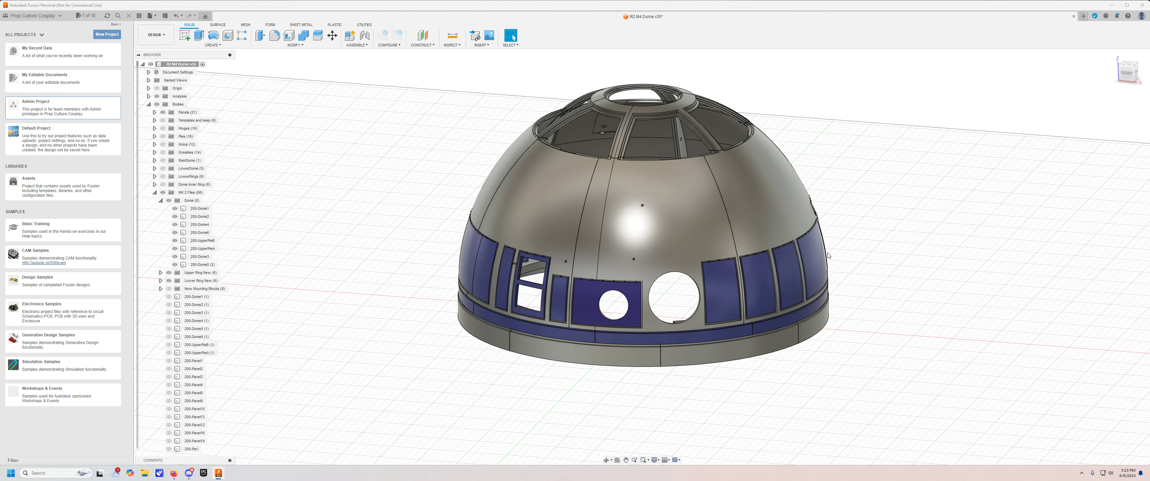
click(162, 136)
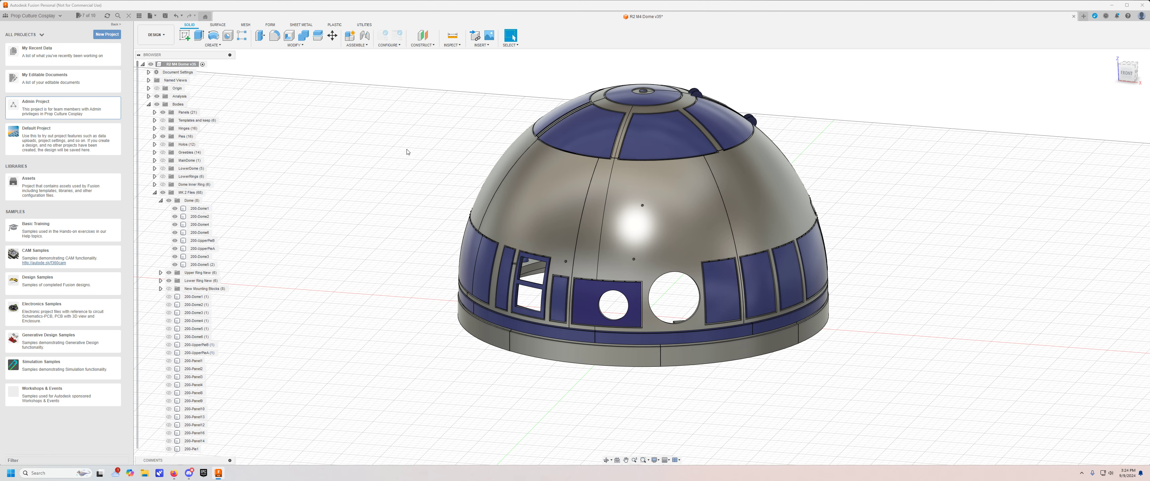
shift+middle_drag(406, 149, 394, 149)
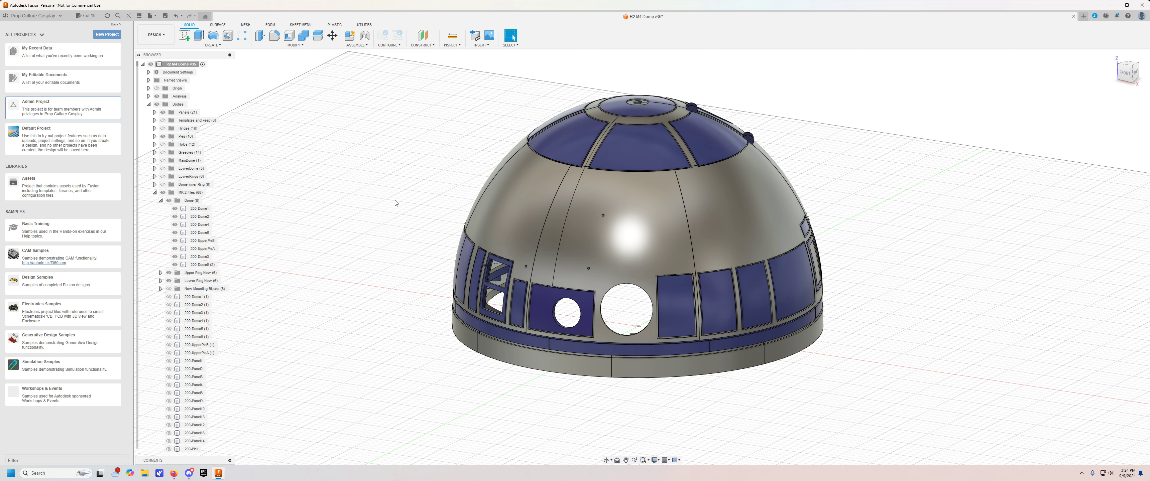
middle_drag(400, 218, 404, 199)
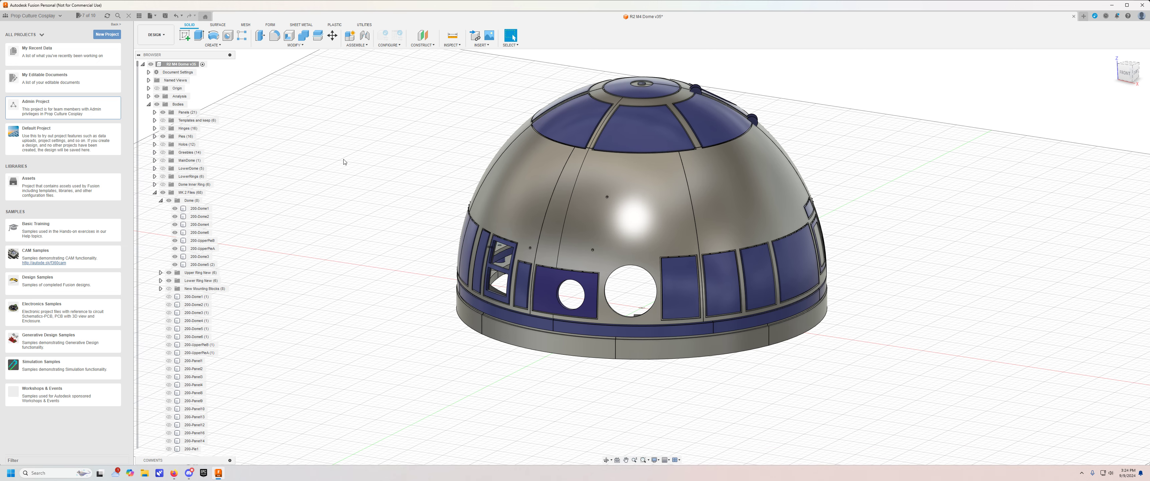
Display the Greeblies body group on the front of the dome.
click(162, 153)
click(161, 154)
shift+middle_drag(349, 193, 372, 192)
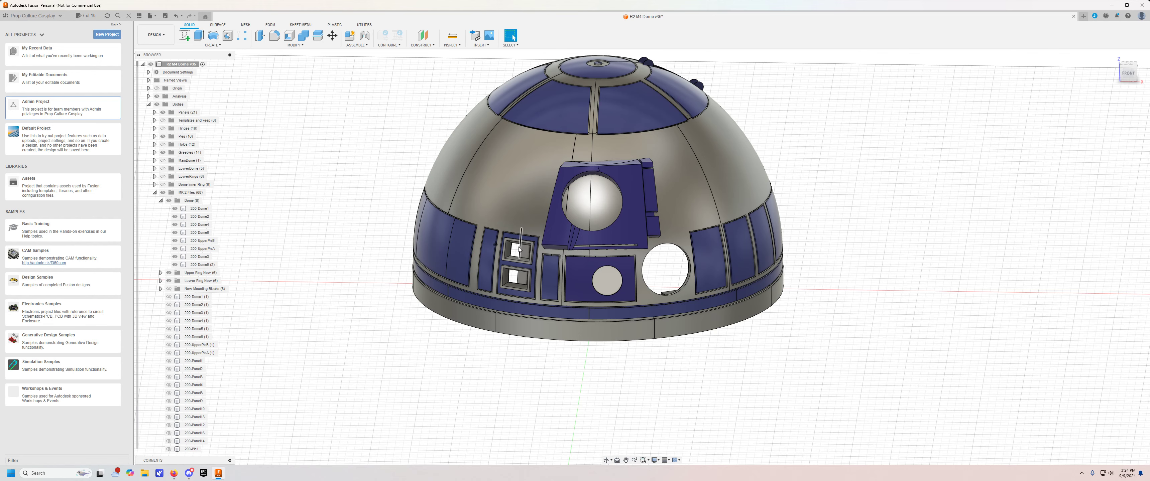
shift+middle_drag(331, 239, 324, 239)
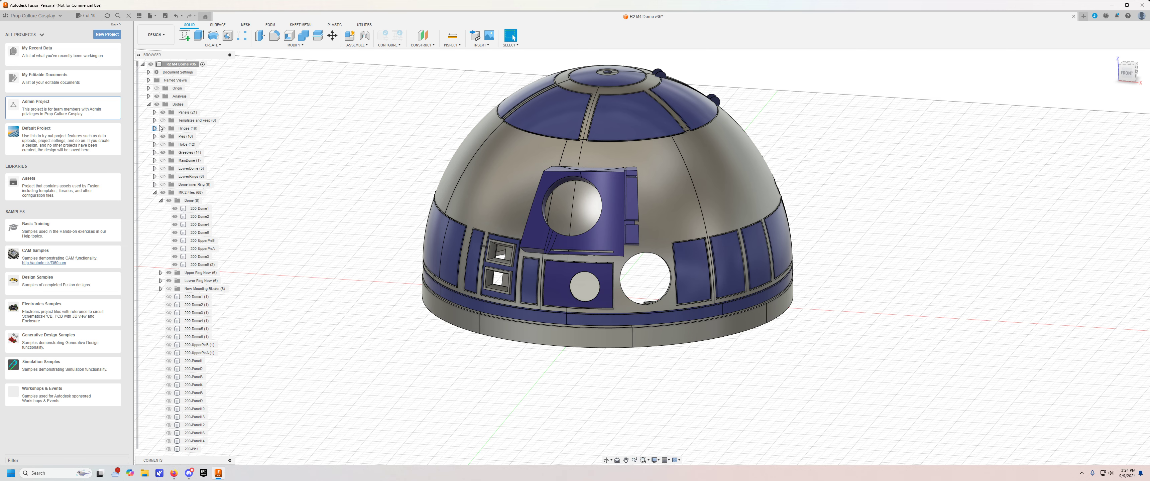
Display the Hinges group inside the dome and the Holos group in its openings.
shift+middle_drag(340, 168, 329, 119)
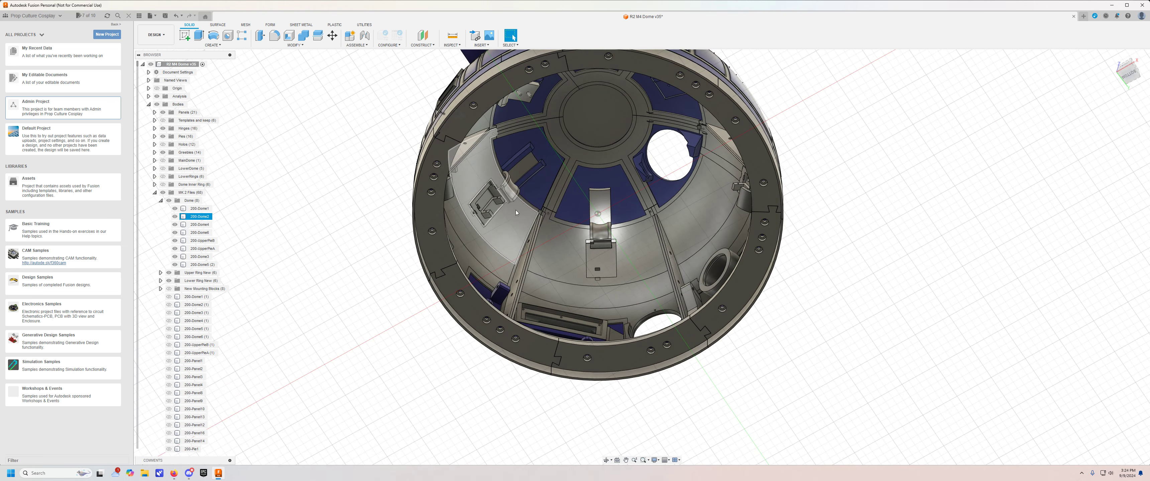
shift+middle_drag(301, 177, 359, 303)
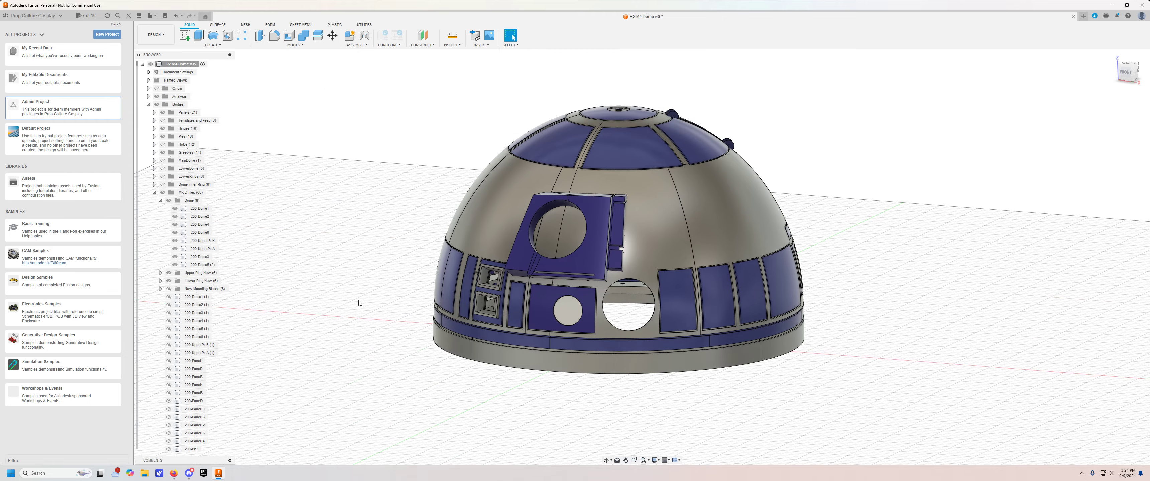
click(162, 145)
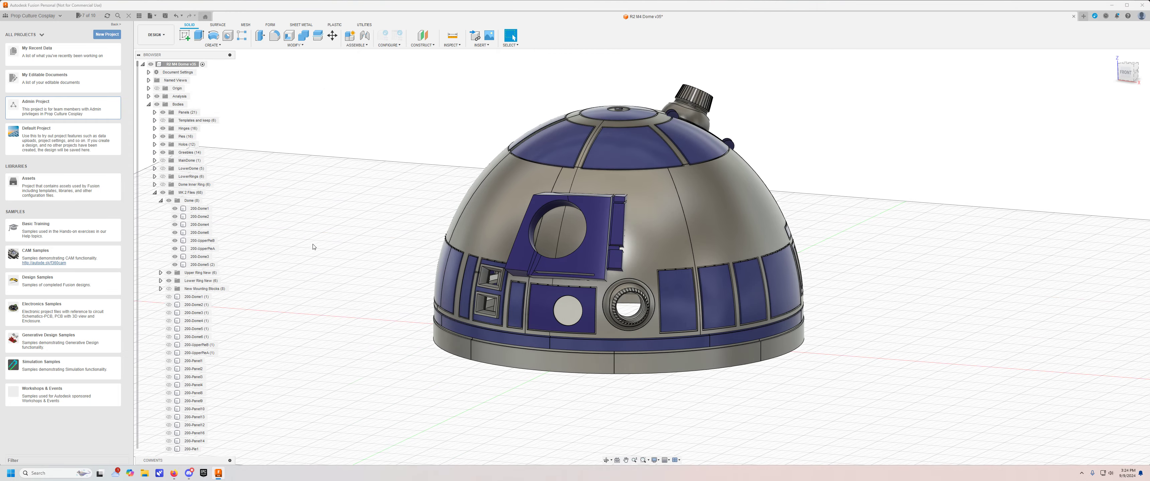
shift+middle_drag(316, 246, 404, 244)
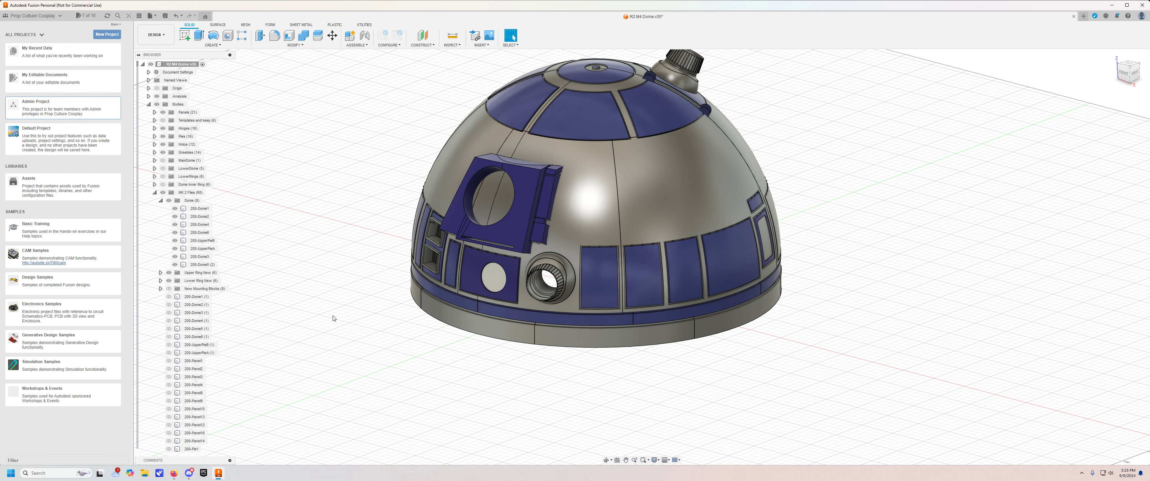
shift+middle_drag(311, 256, 351, 254)
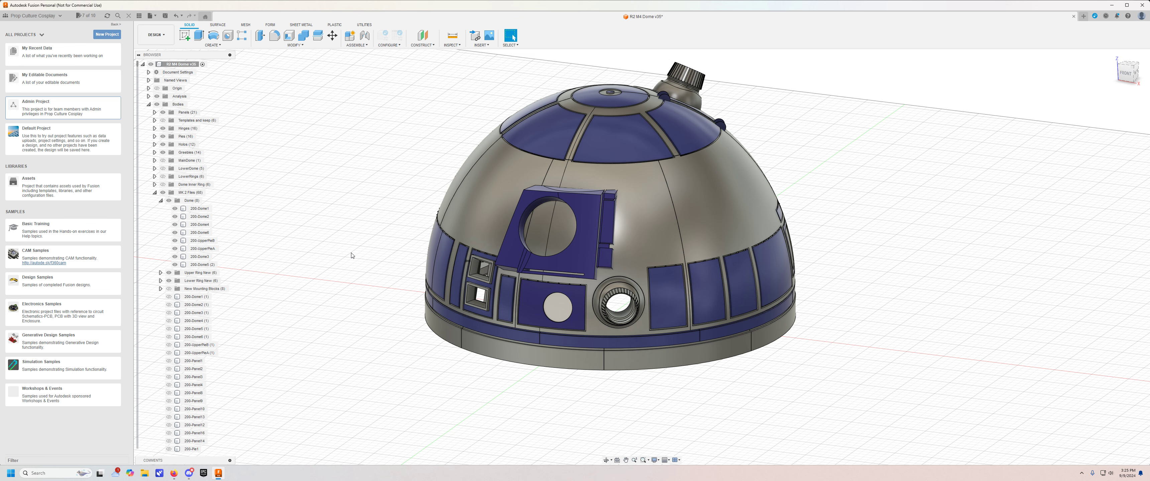
Collapse the Dome group and hide the Upper Ring New and Lower Ring New groups.
click(161, 201)
click(172, 209)
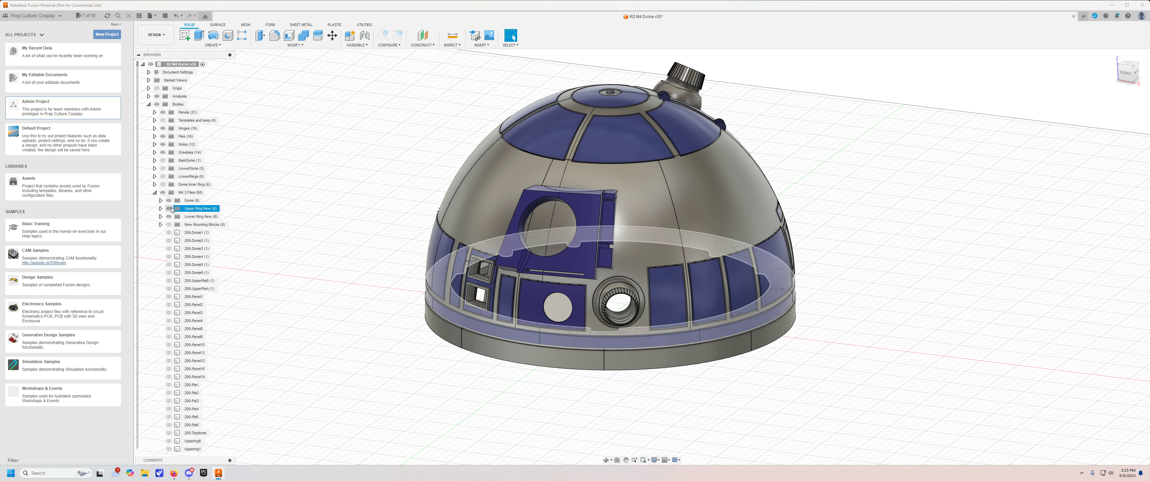
click(170, 209)
click(169, 217)
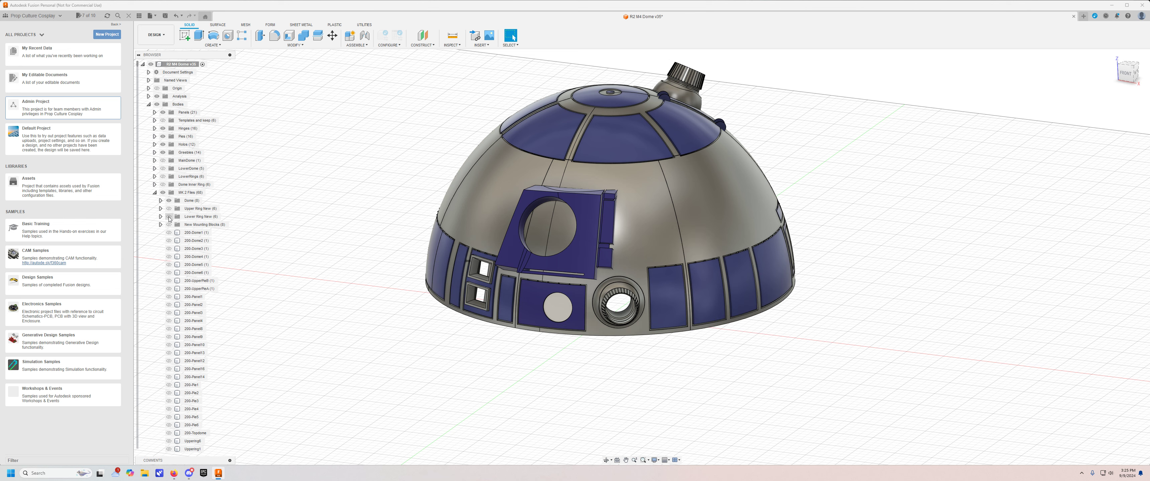
click(170, 202)
Hide the Panels group and examine the hinges behind the lower openings from outside and inside the dome.
click(154, 112)
click(154, 112)
click(163, 112)
shift+middle_drag(345, 286, 314, 278)
middle_drag(411, 374, 335, 290)
shift+middle_drag(335, 290, 415, 286)
middle_drag(415, 286, 309, 281)
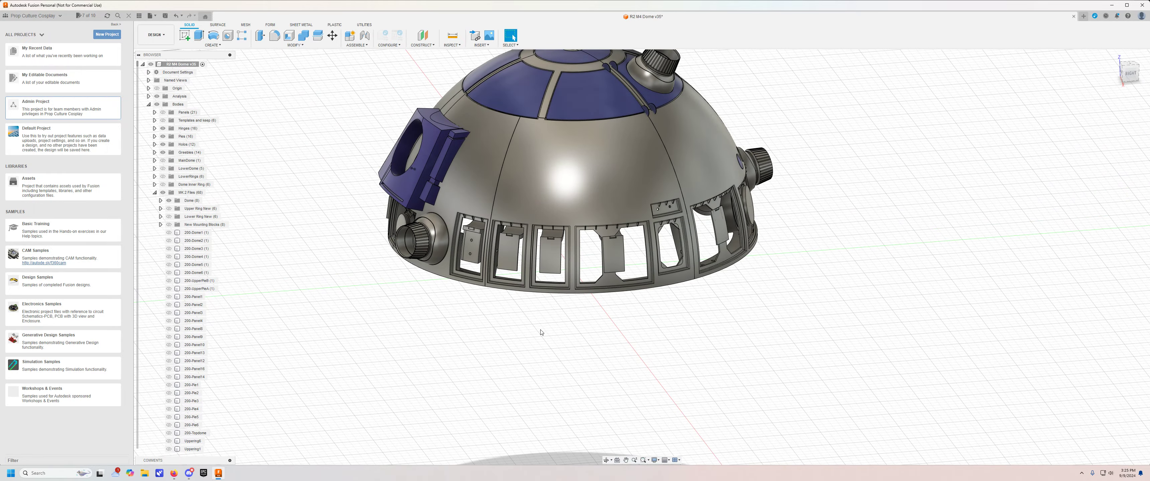
shift+middle_drag(560, 332, 589, 322)
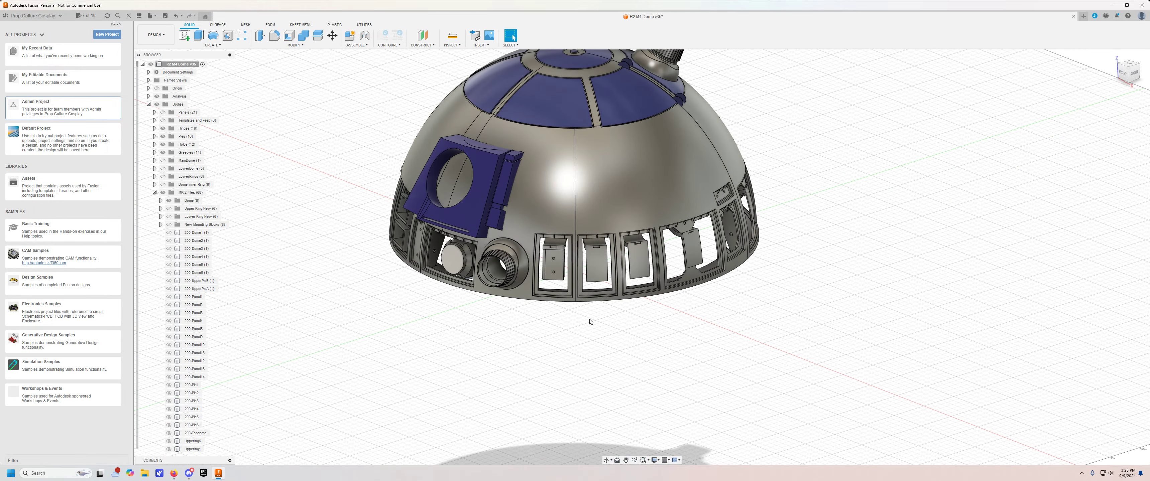
scroll(586, 317, up, 2)
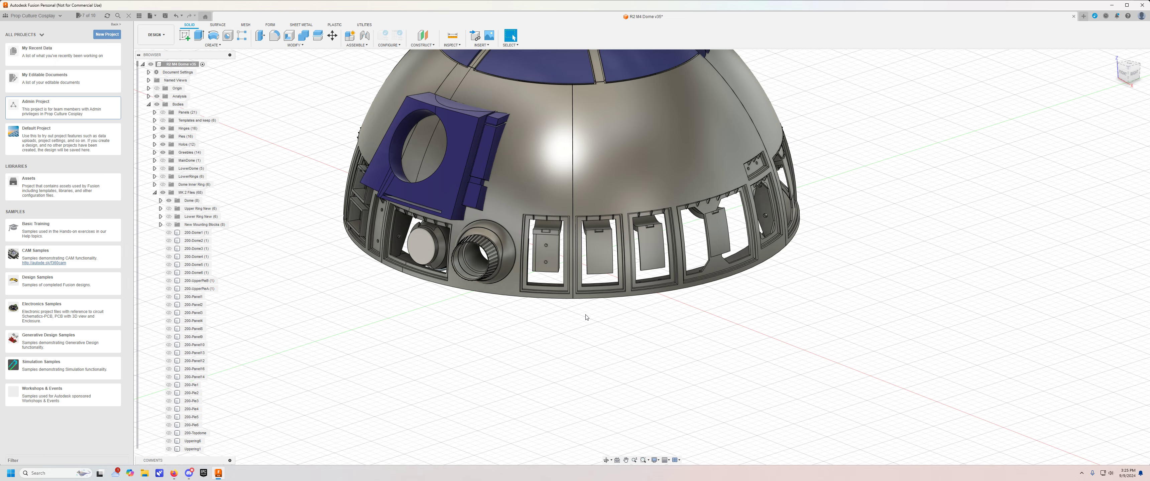
middle_drag(586, 317, 601, 370)
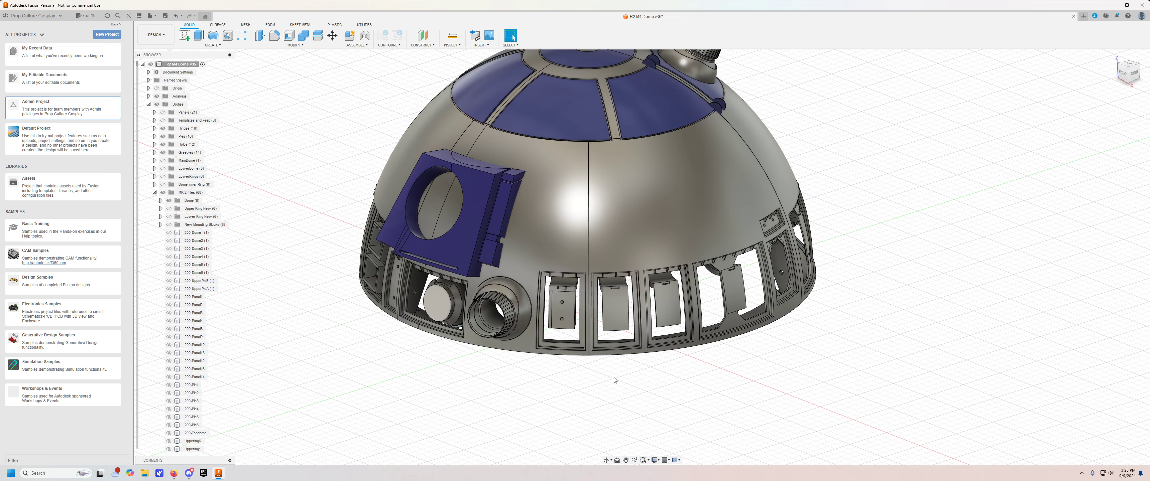
shift+middle_drag(613, 377, 496, 327)
scroll(642, 304, up, 5)
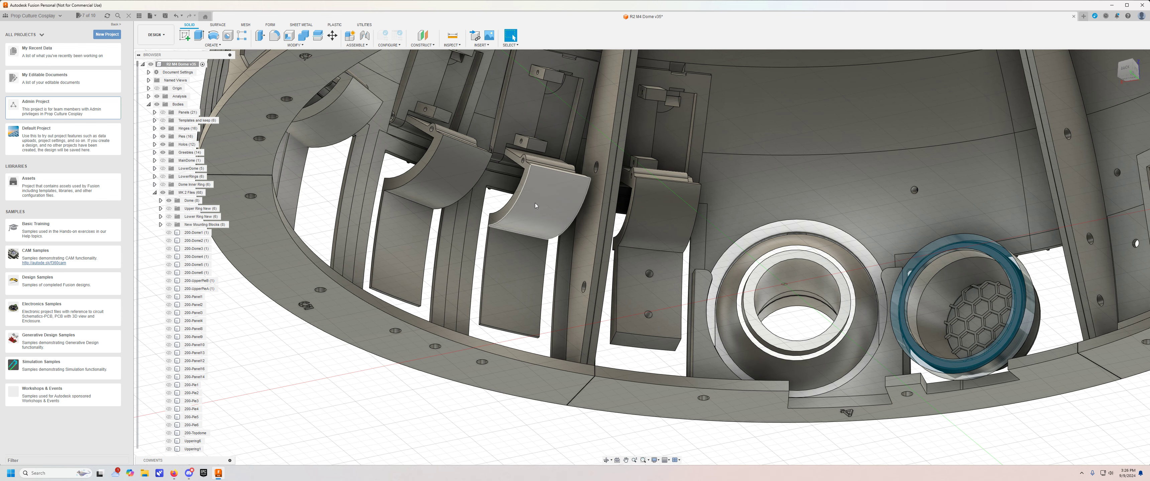
Show the Panels group to check the panels against the hinges from inside the dome, and hide it again.
click(162, 113)
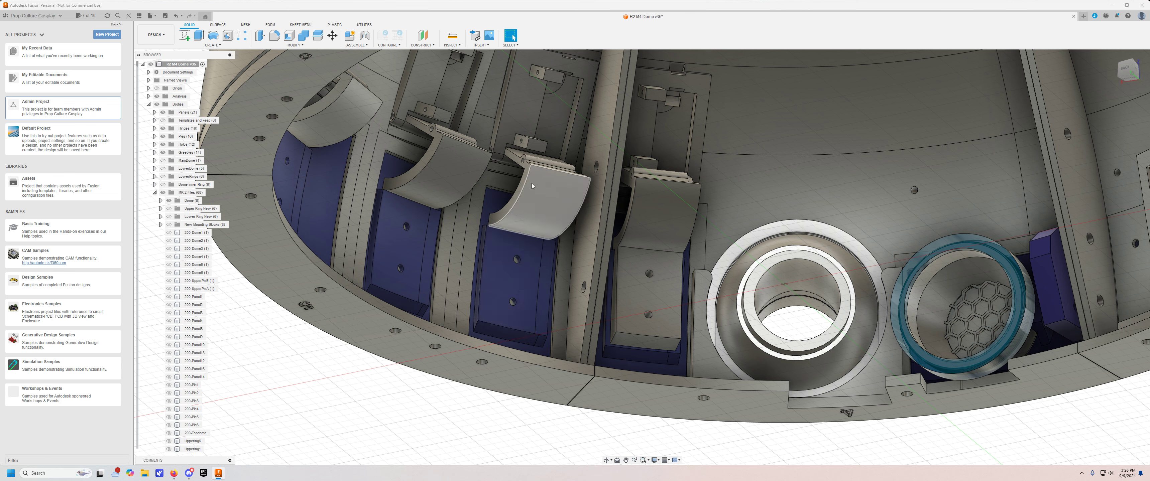
click(162, 113)
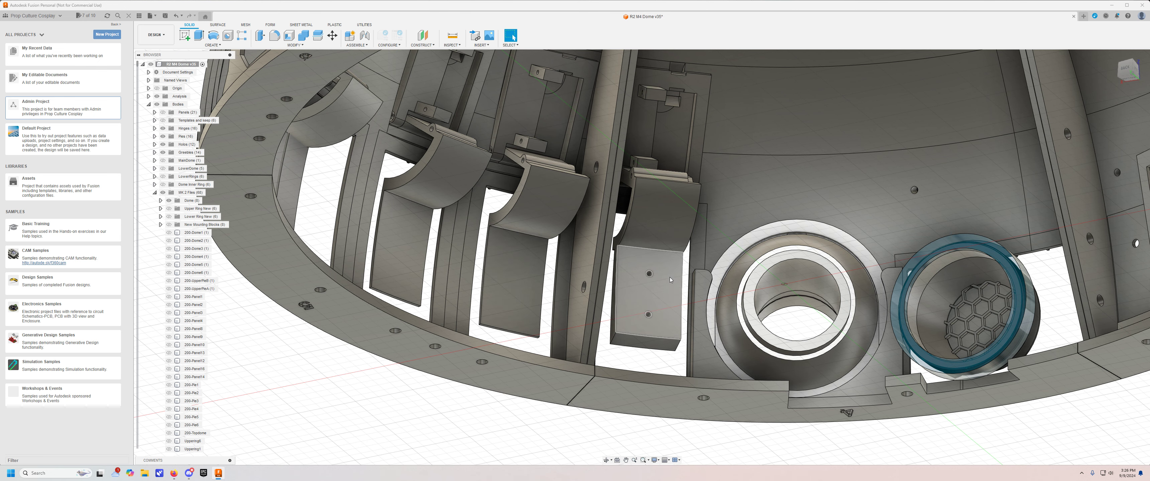
middle_drag(655, 351, 615, 341)
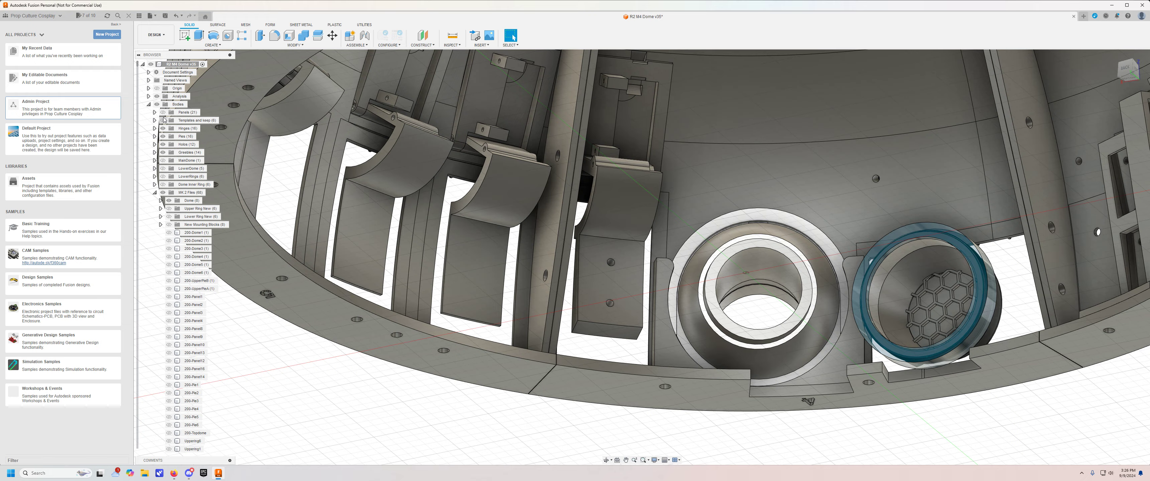
Show the Panels group and examine how the hinges meet the lower panels from inside the dome.
click(163, 120)
scroll(623, 270, up, 3)
mouse_move(610, 244)
shift+middle_down()
mouse_move(617, 261)
mouse_move(571, 256)
mouse_move(611, 248)
shift+middle_up()
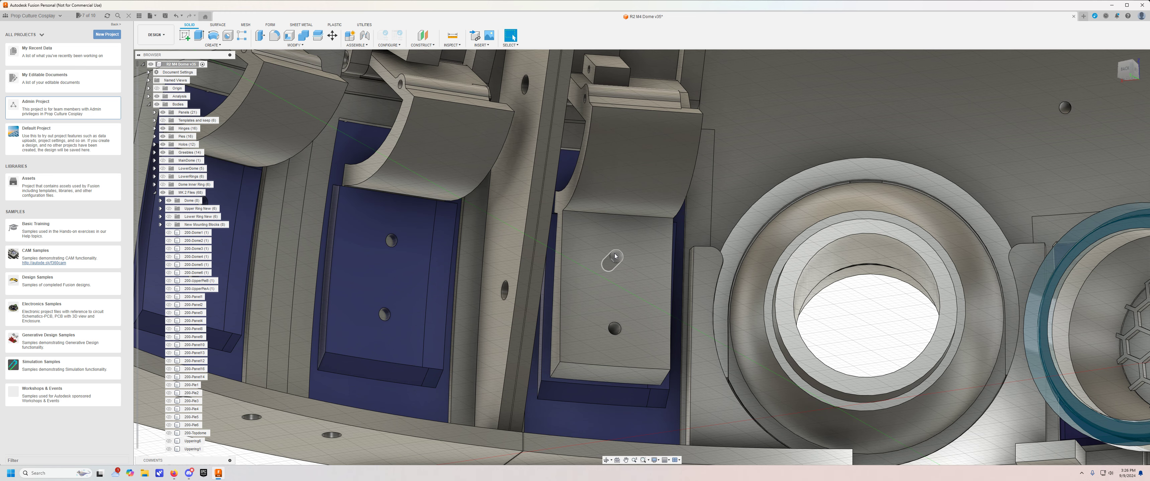
shift+middle_drag(619, 311, 587, 297)
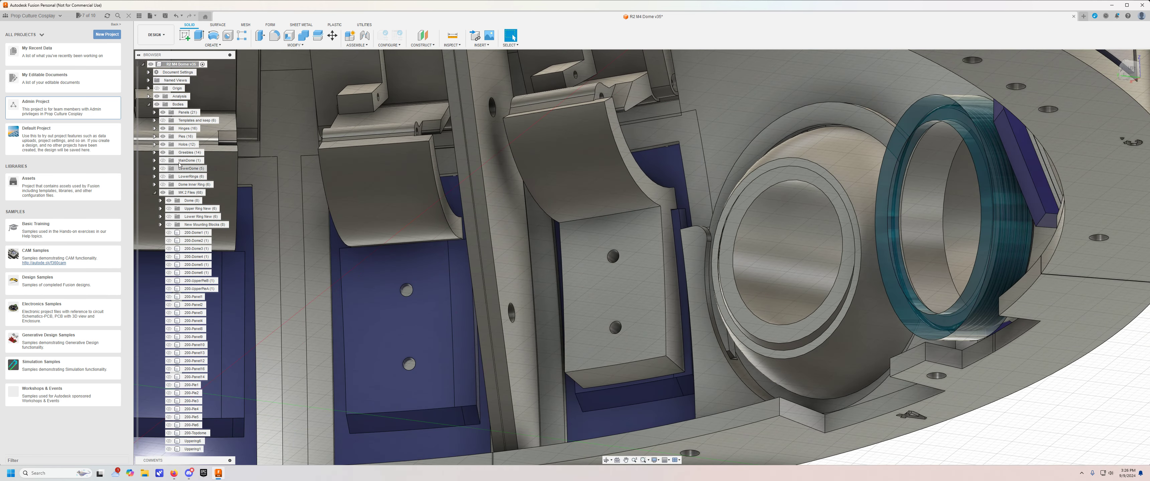
Hide the Hinges group to examine the holes and slots in the lower panels, and show it again.
click(163, 129)
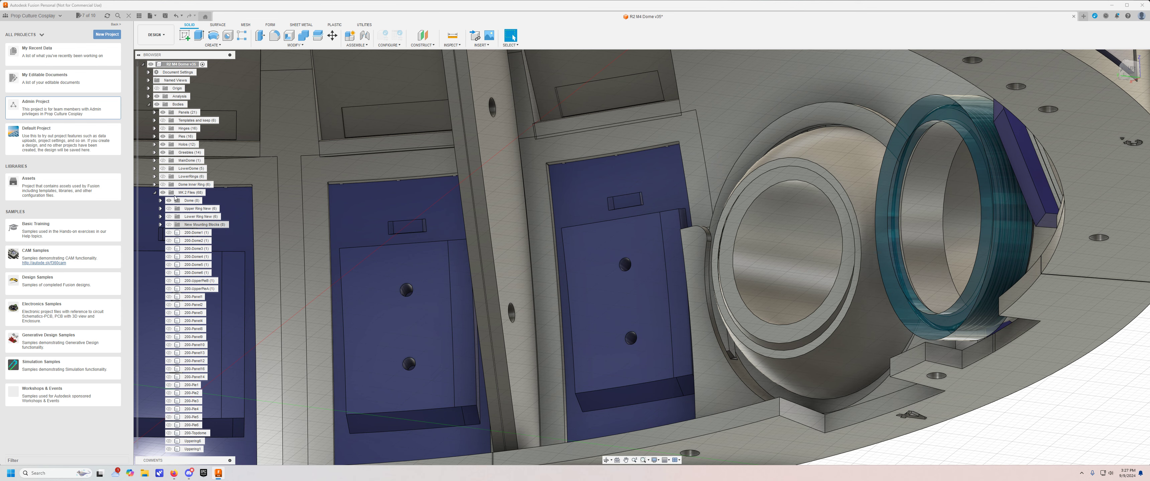
click(162, 128)
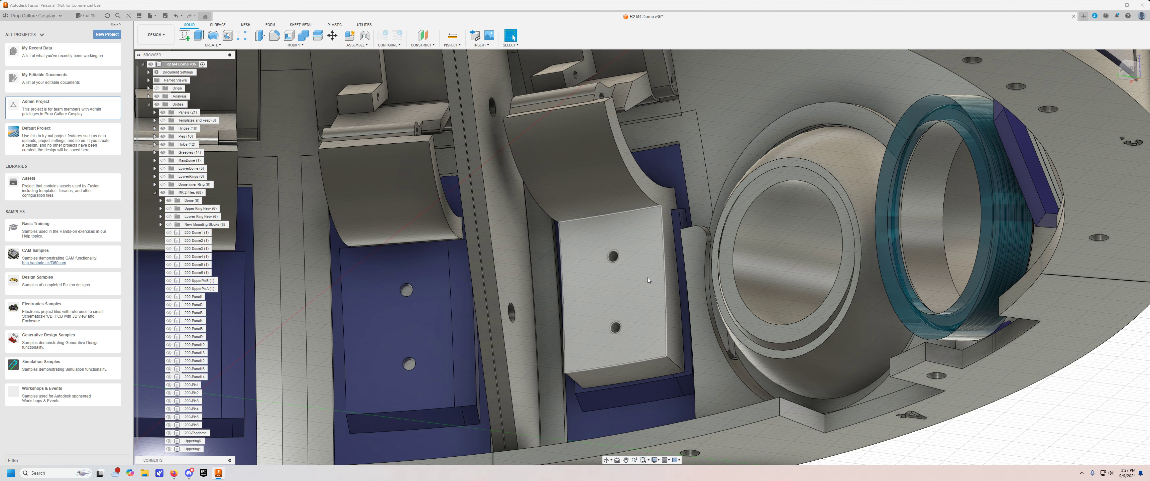
scroll(647, 278, down, 4)
middle_drag(912, 461, 941, 389)
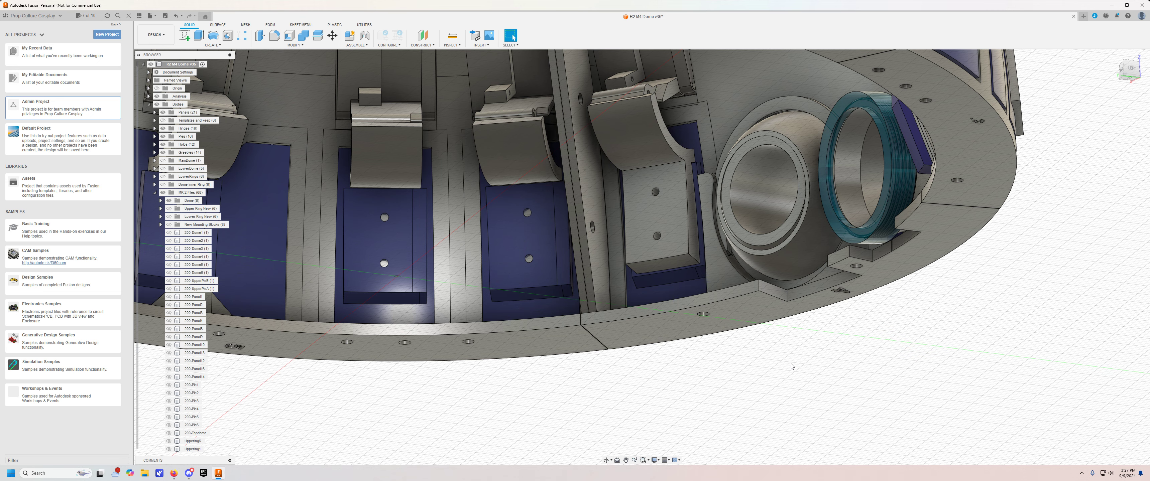
Examine the hinges and fixed lower panels all around the dome's interior from below.
scroll(779, 361, down, 2)
shift+middle_drag(779, 360, 829, 413)
shift+middle_drag(408, 386, 581, 341)
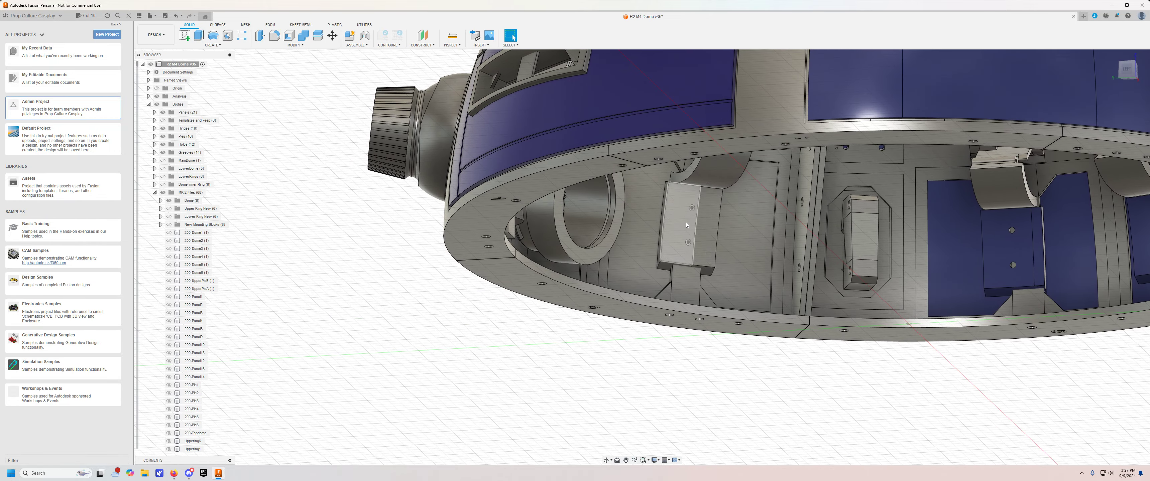
shift+middle_drag(791, 345, 684, 348)
middle_drag(632, 451, 723, 367)
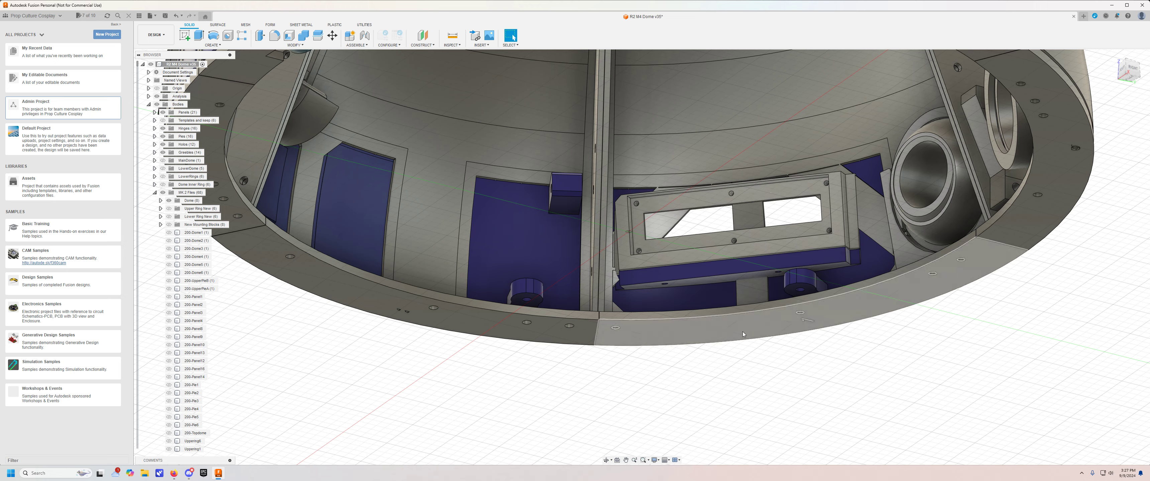
shift+middle_drag(700, 374, 909, 298)
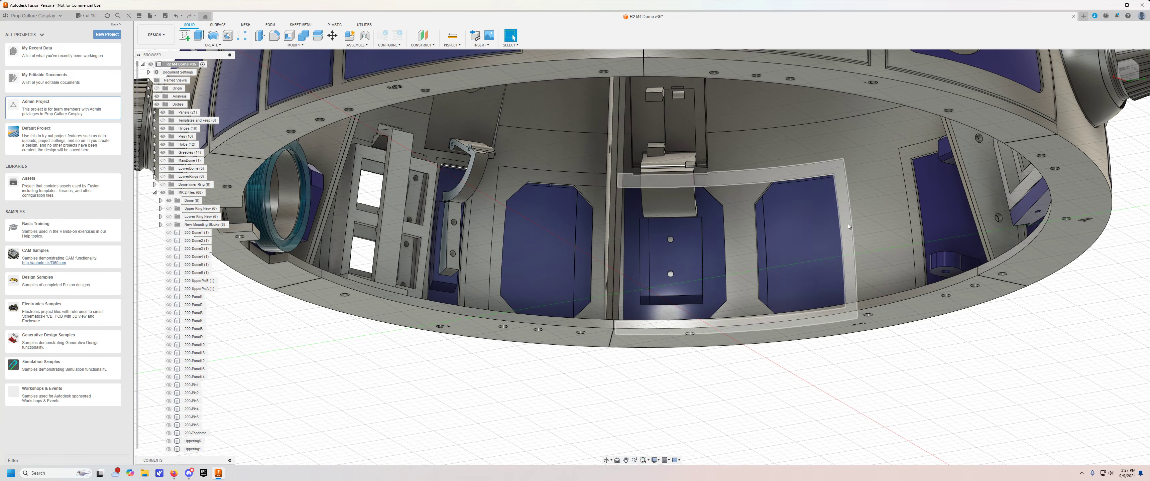
shift+middle_drag(670, 258, 716, 150)
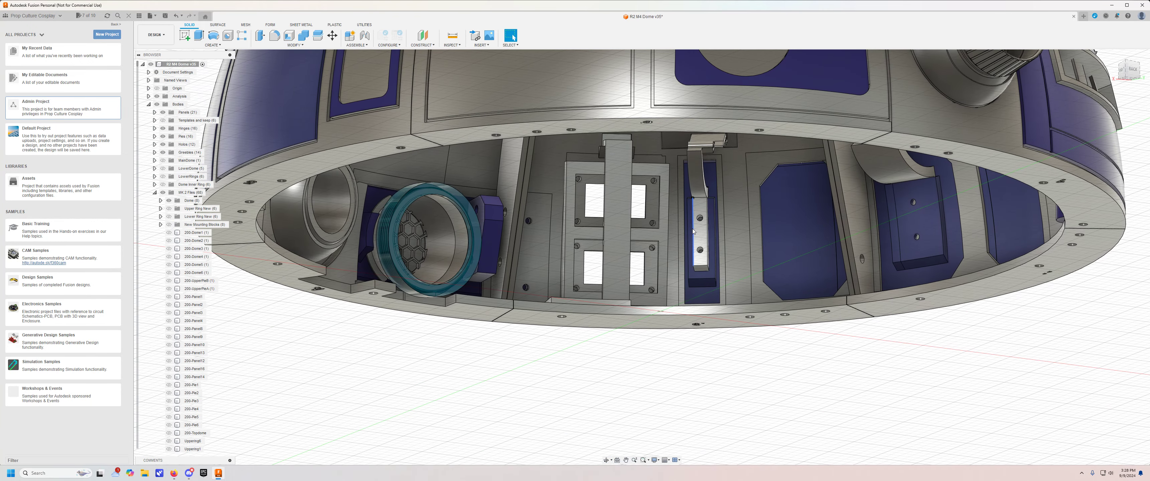
Examine the panels beside the two square vents and the front holo from outside and inside the dome.
shift+middle_drag(698, 239, 627, 224)
shift+middle_drag(621, 254, 602, 264)
scroll(630, 231, up, 3)
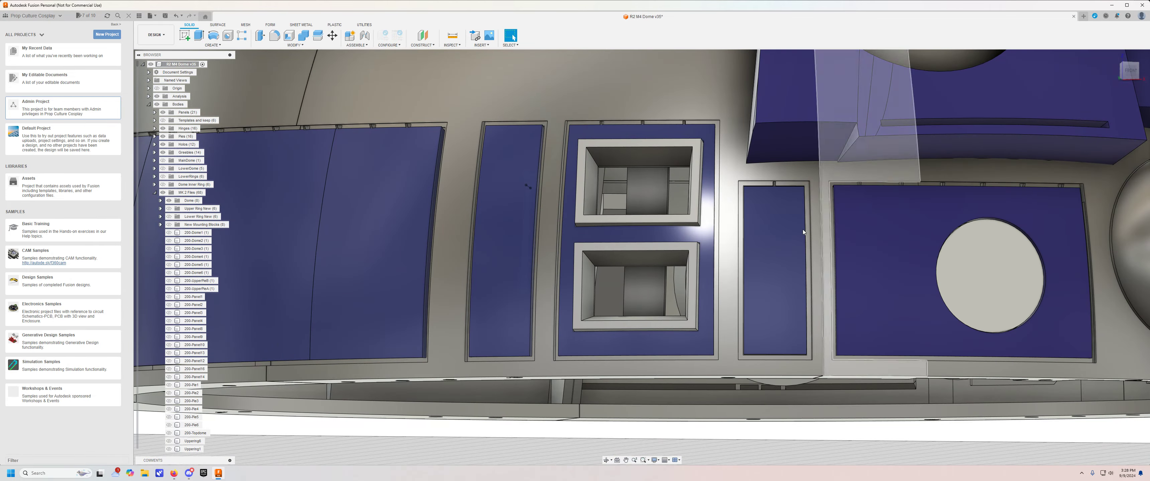
shift+middle_drag(784, 260, 771, 206)
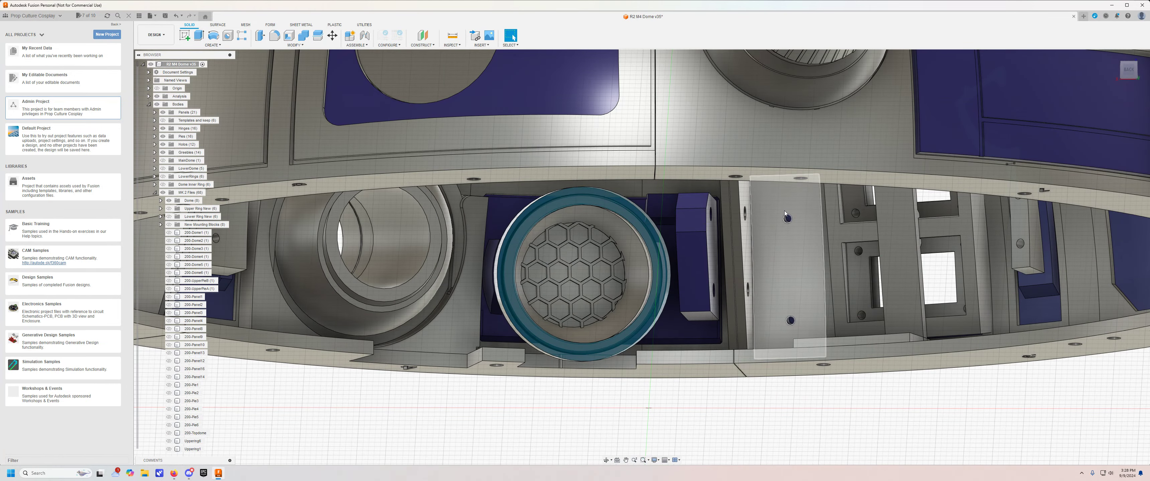
shift+middle_drag(776, 272, 777, 264)
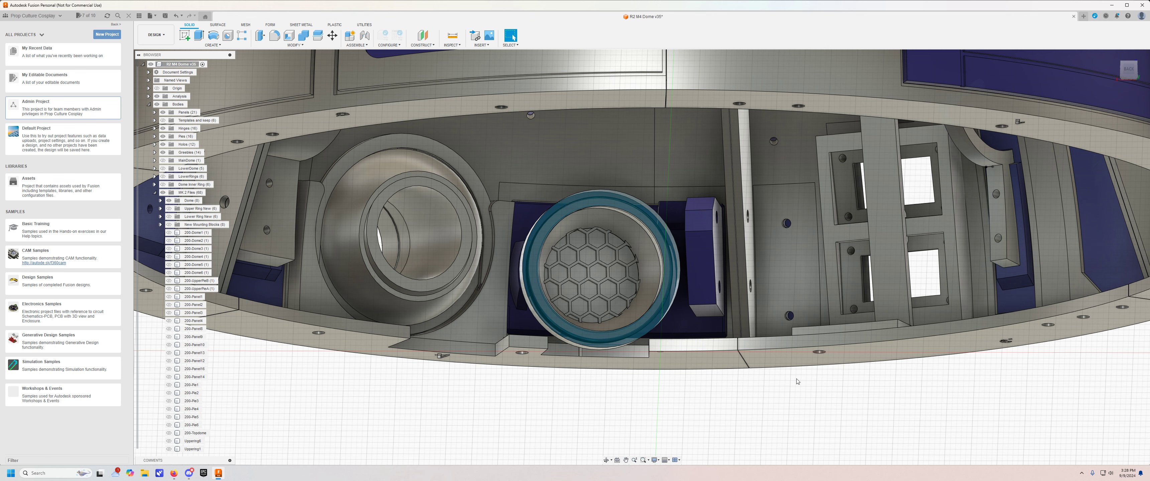
shift+middle_drag(798, 382, 724, 211)
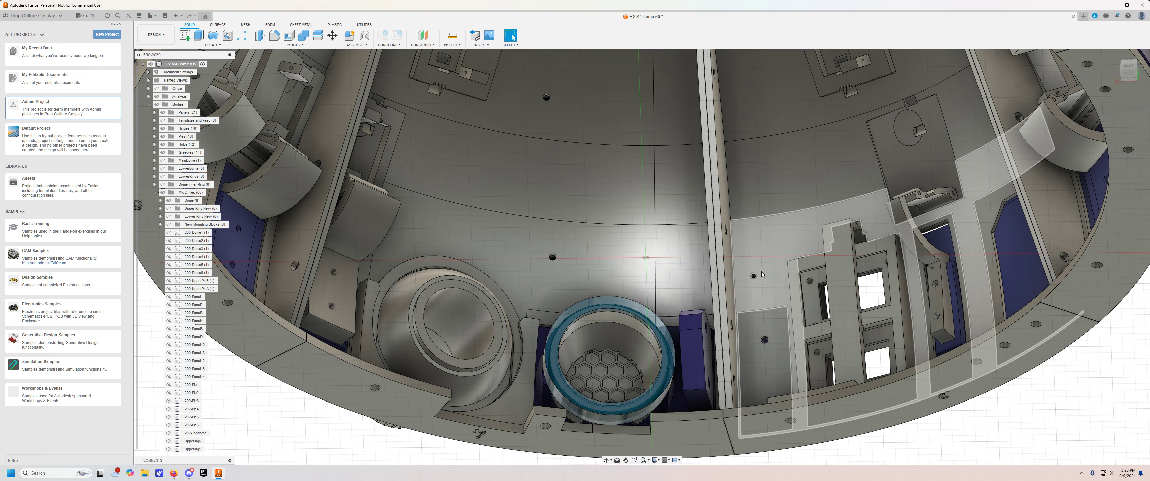
shift+middle_drag(765, 282, 753, 227)
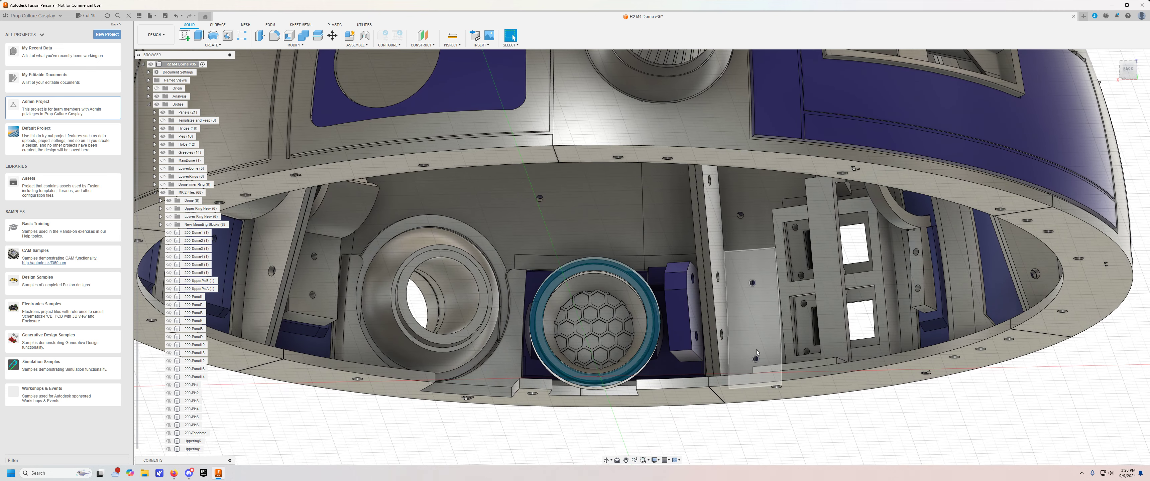
shift+middle_drag(759, 285, 770, 263)
Examine the hinge mounting plates and their recesses on the dome's inner wall above the lower panels.
middle_drag(946, 423, 662, 479)
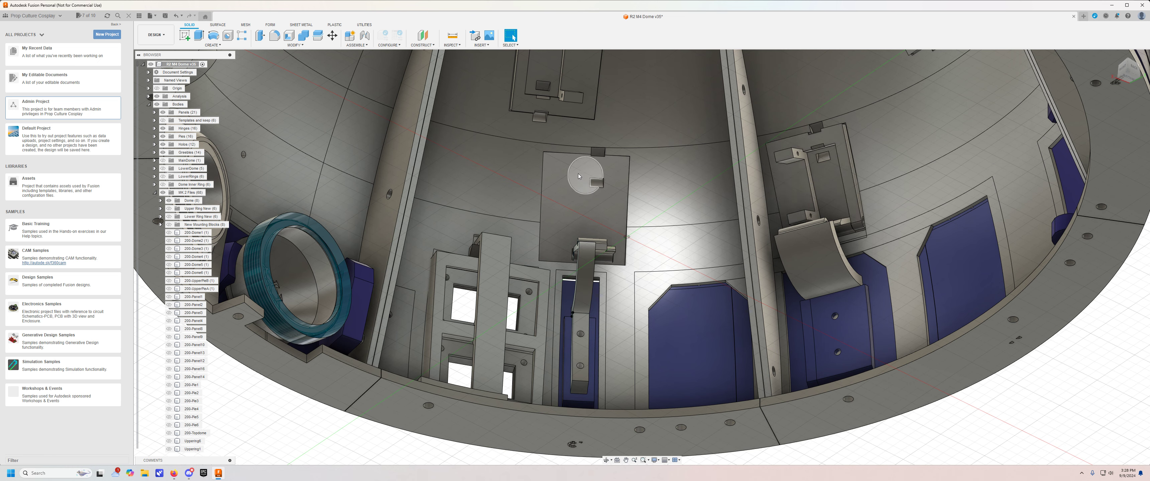
shift+middle_drag(563, 211, 695, 182)
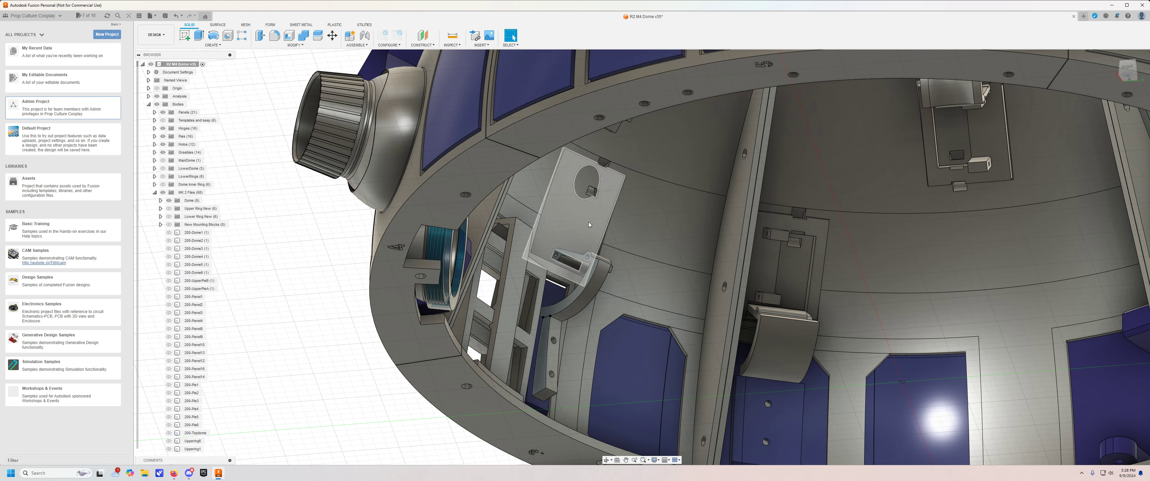
shift+middle_drag(706, 229, 603, 203)
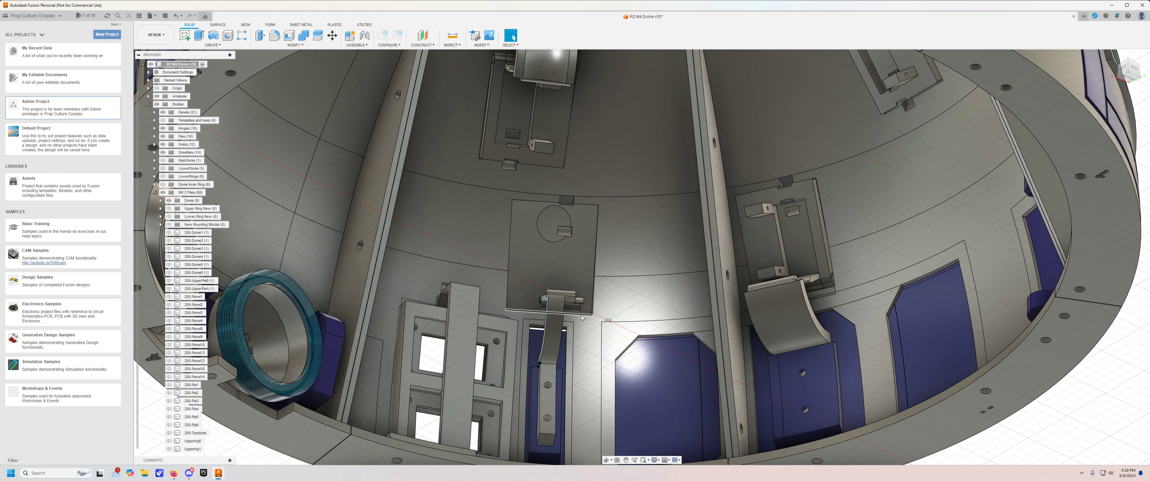
mouse_move(583, 320)
shift+middle_down()
mouse_move(625, 328)
mouse_move(587, 312)
mouse_move(574, 321)
shift+middle_up()
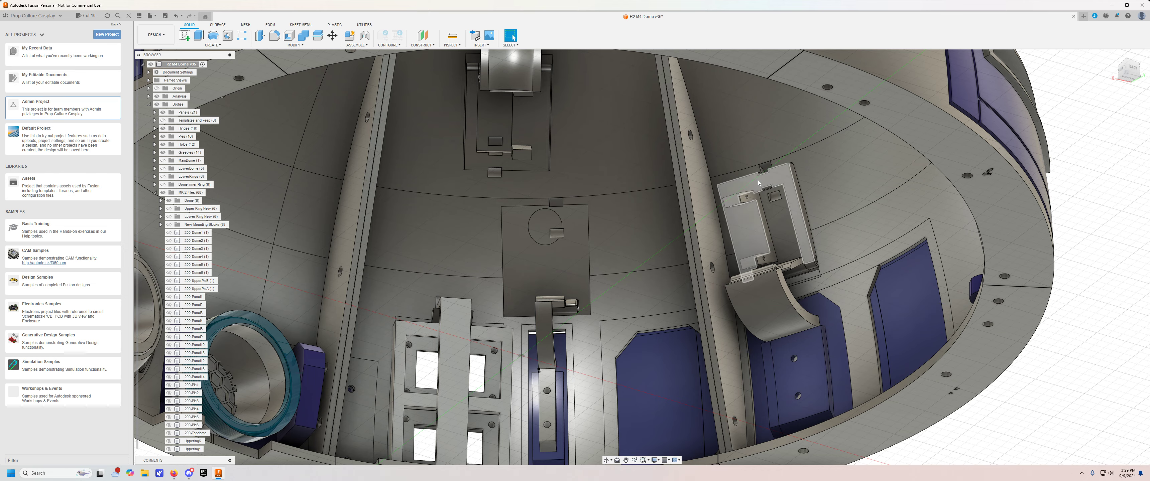
shift+middle_drag(758, 182, 728, 225)
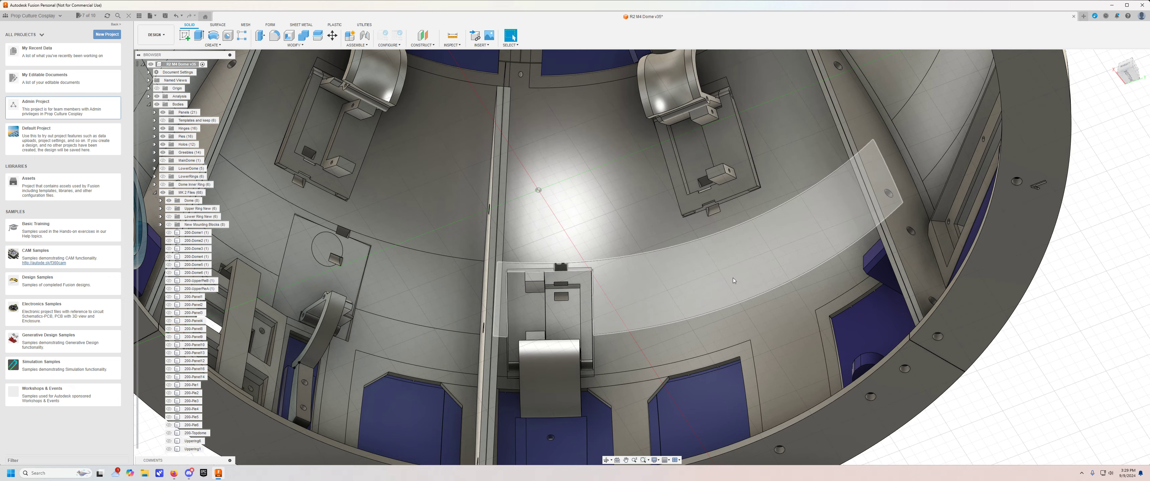
shift+middle_drag(576, 277, 615, 220)
shift+middle_drag(677, 336, 415, 270)
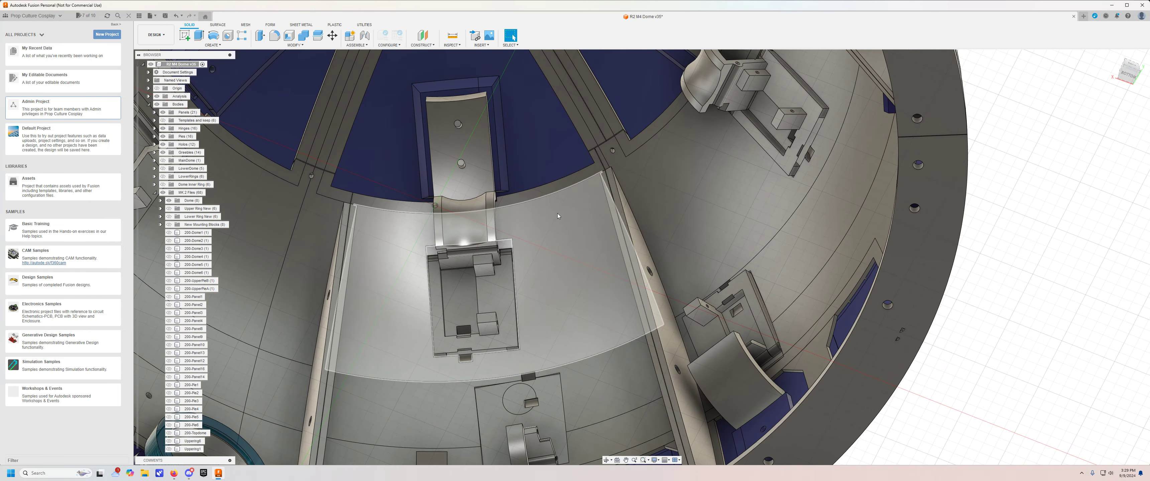
Examine the hinges, mounting pegs and raised guides on the pie panels at the top of the dome's interior.
shift+middle_drag(545, 237, 593, 280)
scroll(570, 274, up, 3)
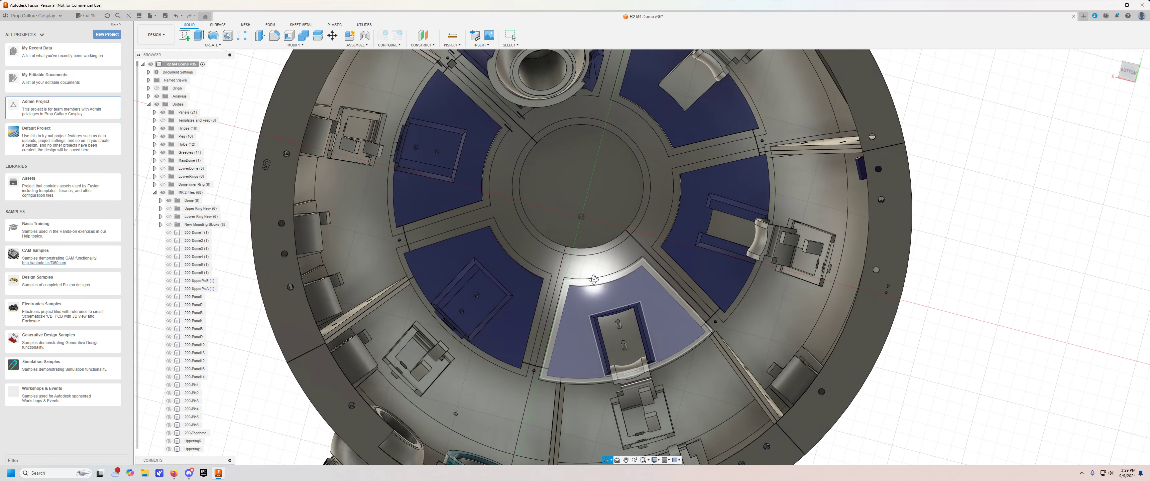
middle_drag(616, 162, 621, 254)
shift+middle_drag(699, 171, 656, 124)
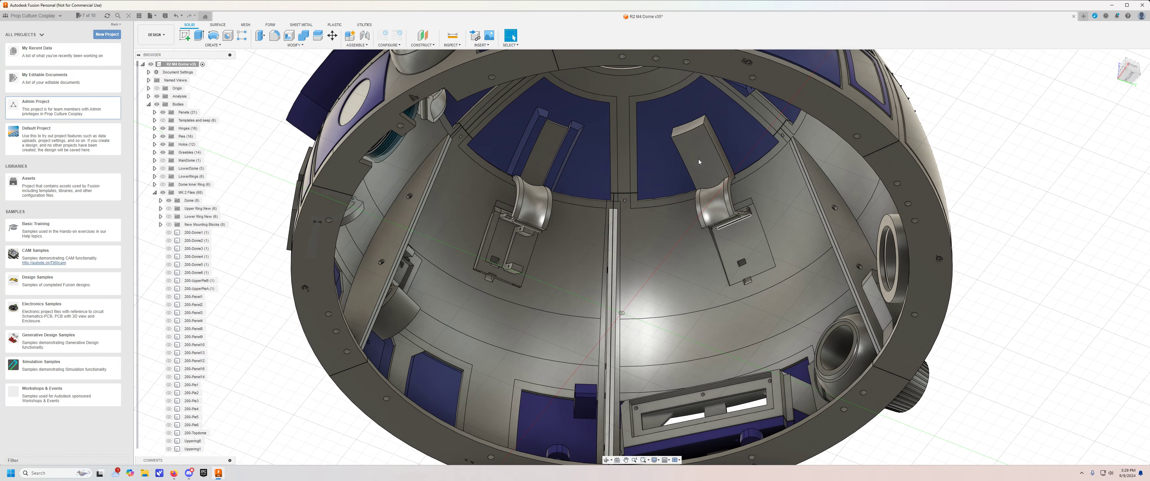
shift+middle_drag(667, 254, 553, 258)
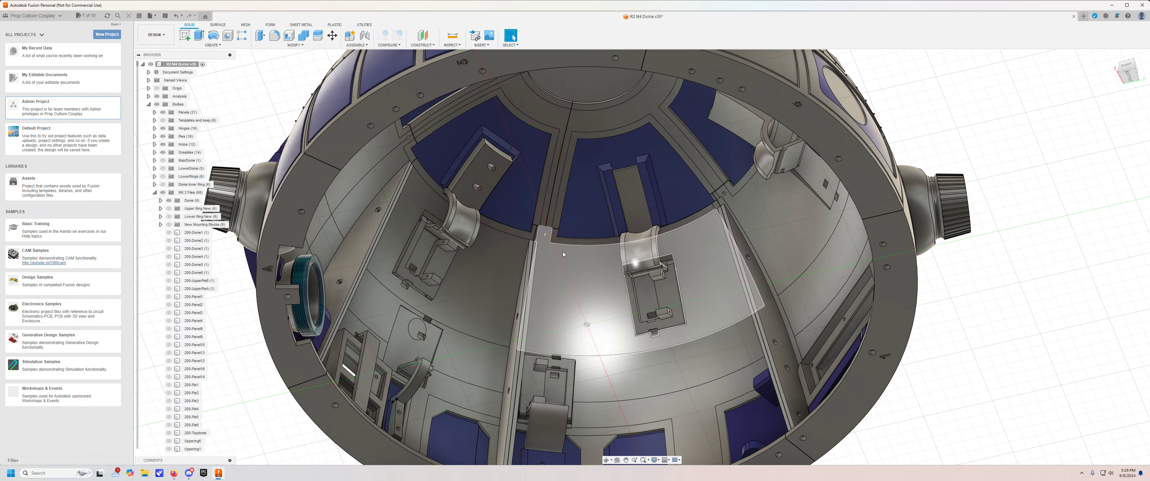
scroll(463, 198, up, 4)
shift+middle_drag(443, 192, 468, 185)
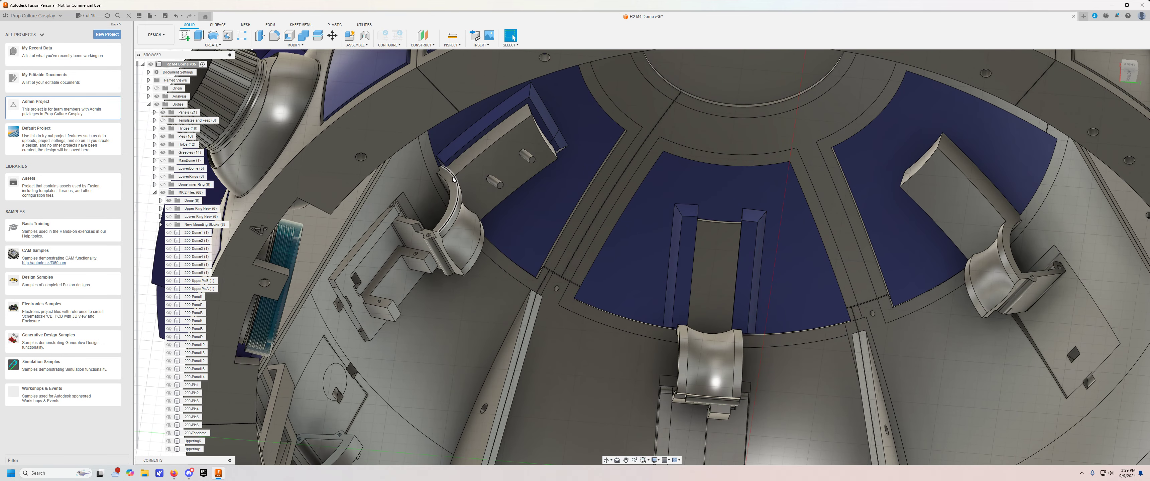
scroll(450, 166, up, 2)
shift+middle_drag(450, 166, 501, 193)
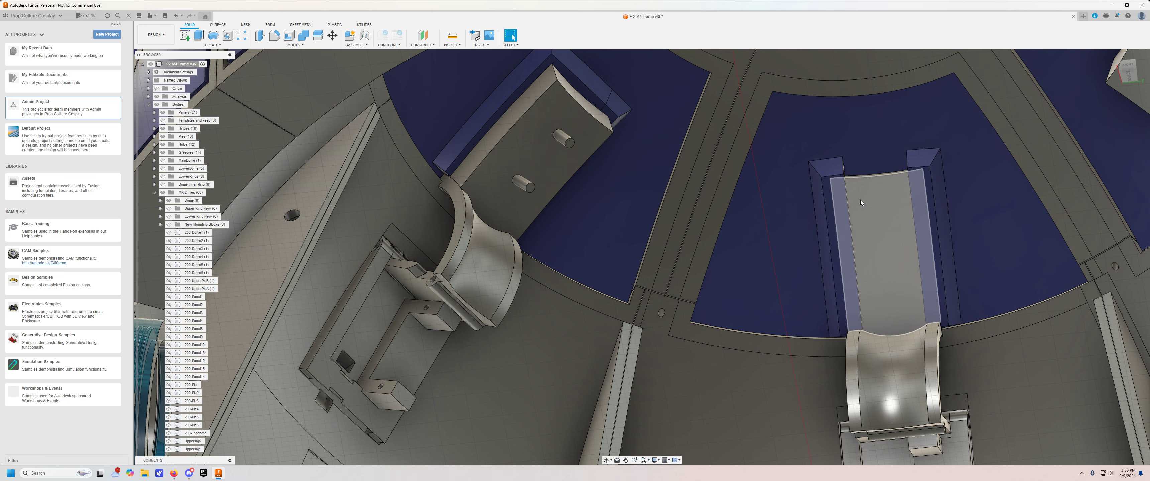
scroll(536, 134, down, 2)
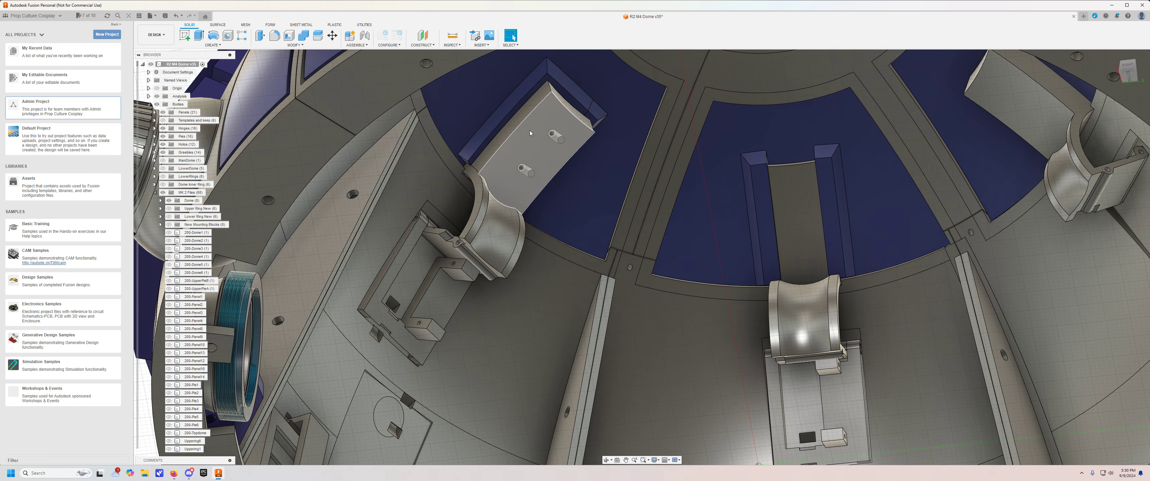
middle_drag(530, 133, 544, 140)
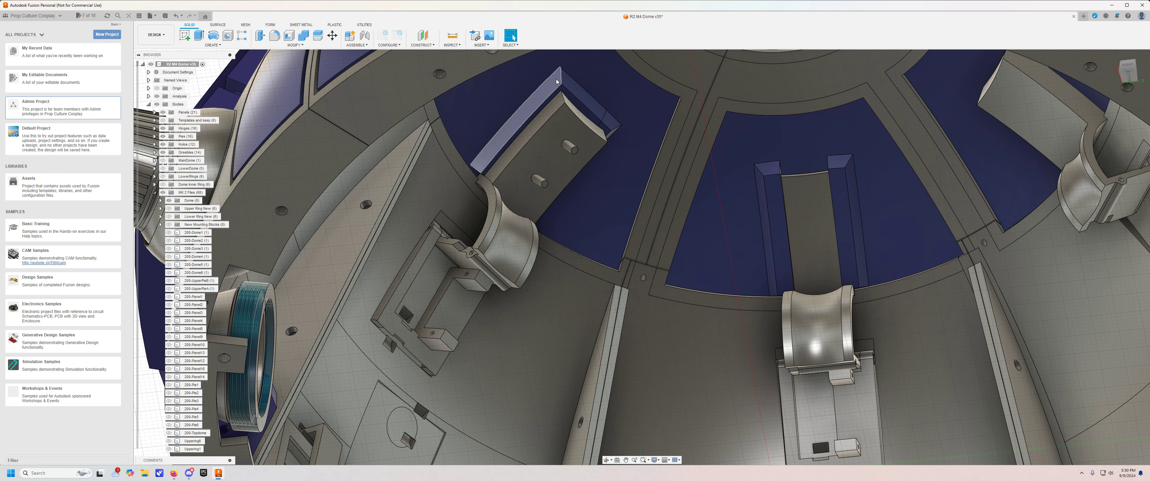
scroll(805, 201, down, 1)
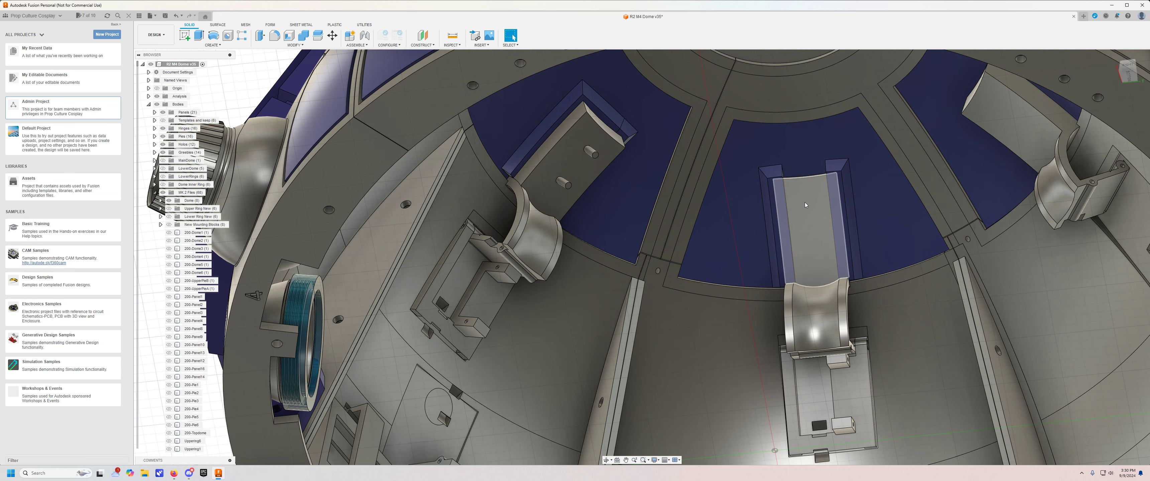
scroll(805, 202, down, 6)
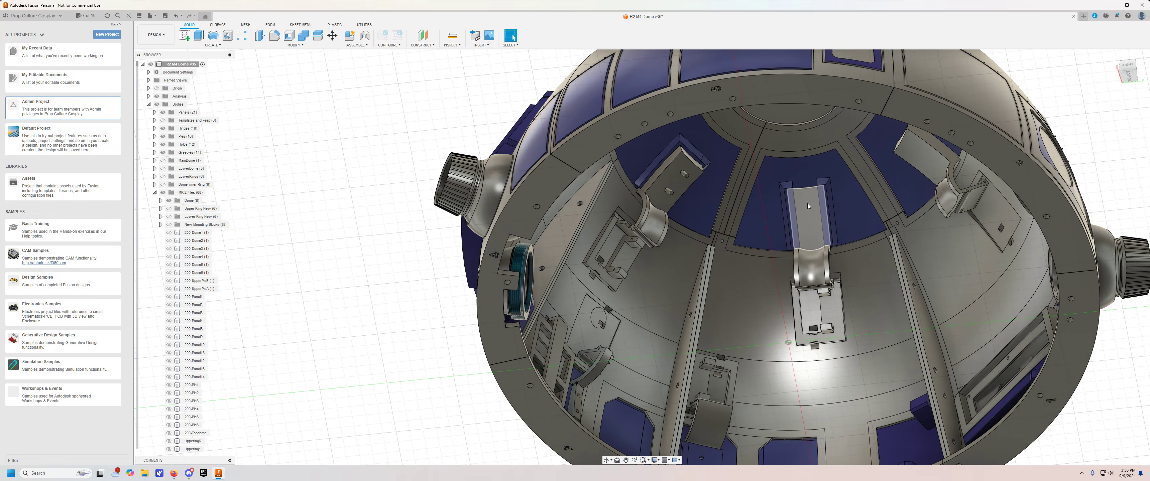
Inspect the lower panel hinges from below once more and return to an exterior view of the dome's front.
shift+middle_drag(762, 265, 656, 65)
shift+middle_drag(654, 107, 790, 123)
middle_drag(680, 212, 345, 242)
shift+middle_drag(498, 245, 551, 246)
middle_drag(551, 246, 415, 197)
shift+middle_drag(415, 196, 520, 218)
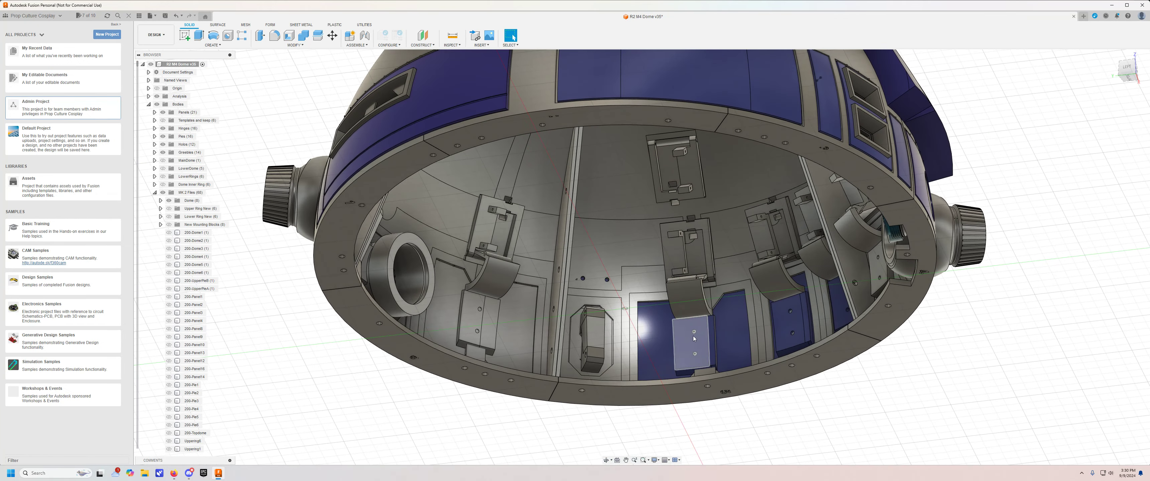
shift+middle_drag(711, 289, 660, 290)
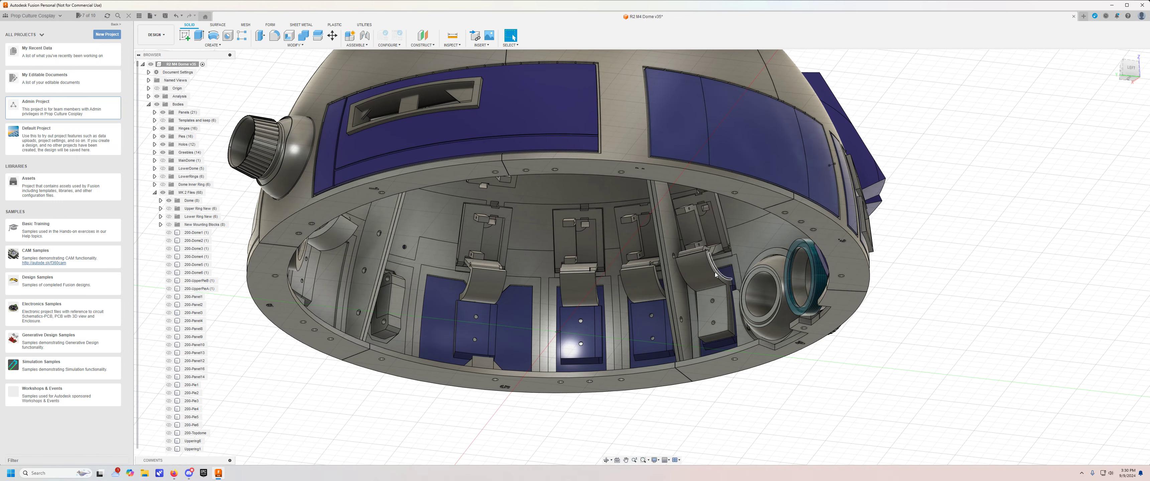
scroll(715, 274, up, 5)
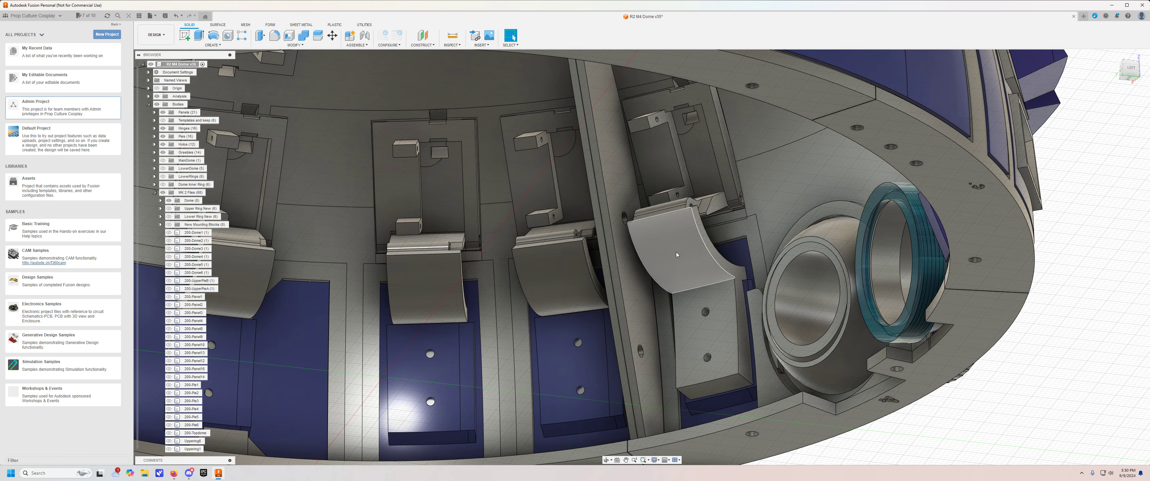
scroll(713, 319, down, 4)
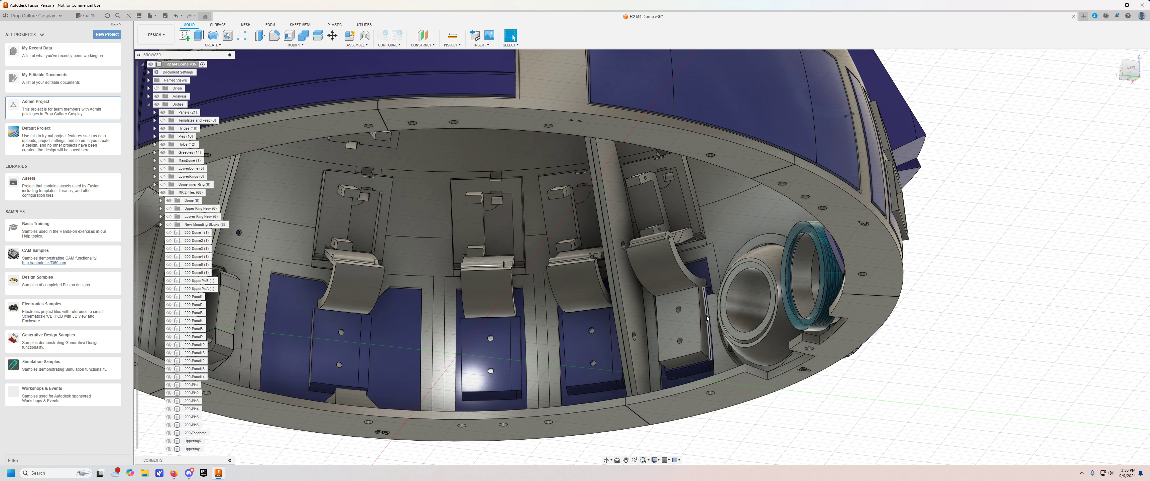
shift+middle_drag(716, 313, 639, 331)
scroll(639, 330, down, 4)
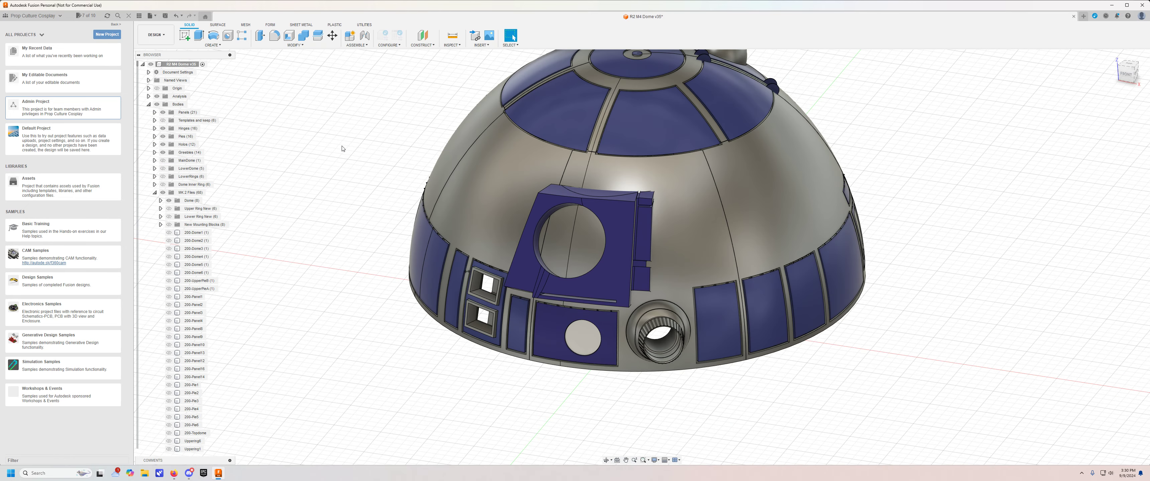
middle_drag(312, 137, 307, 177)
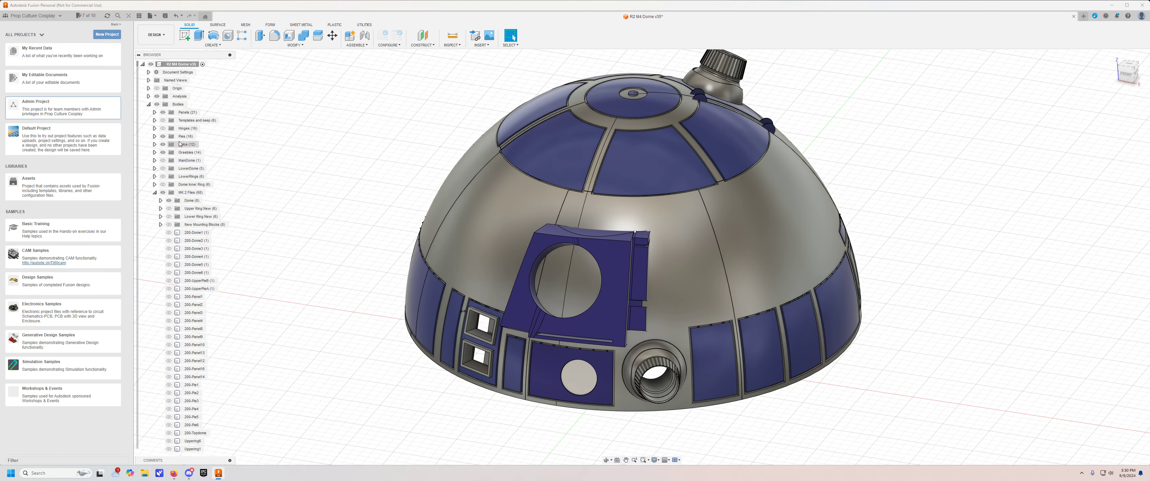
Hide the Pies body group and view the open upper dome frame from the front and side.
click(162, 136)
shift+middle_drag(364, 153, 373, 183)
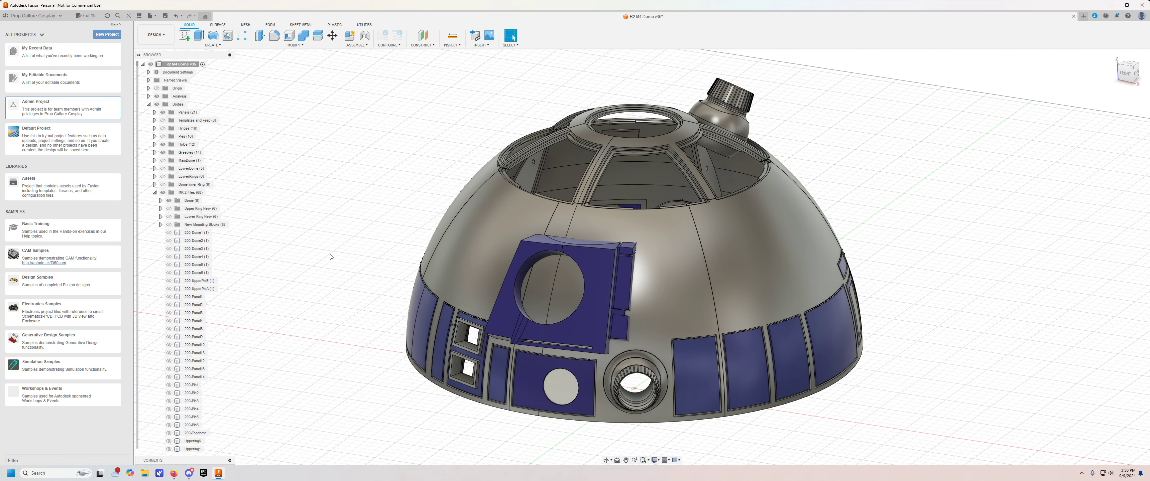
shift+middle_drag(333, 260, 625, 329)
middle_drag(429, 293, 584, 355)
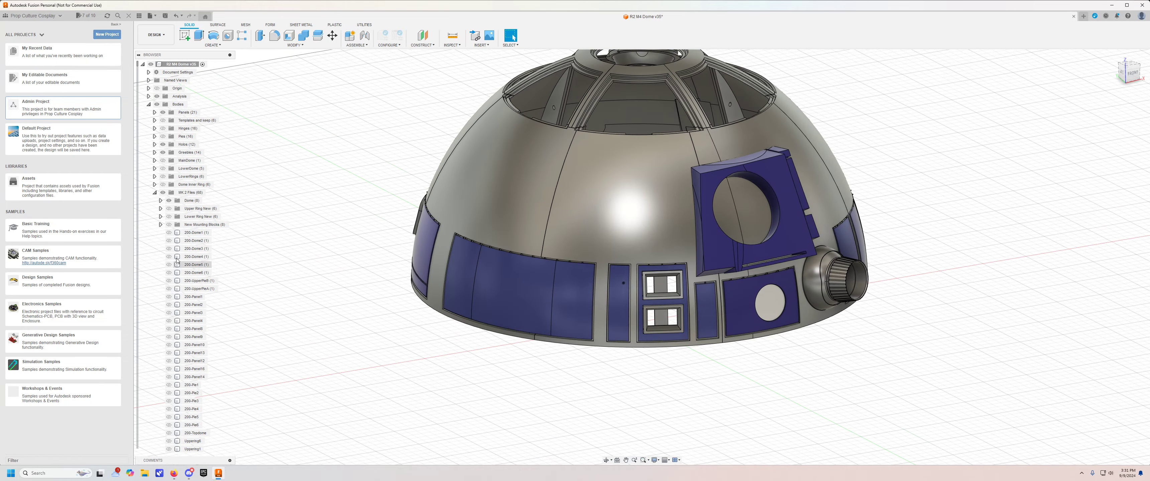
Hide the Dome body group and examine the inner side of the slotted panel with its frame and mounting blocks.
click(169, 201)
shift+middle_drag(418, 185, 350, 181)
middle_drag(357, 181, 440, 176)
shift+middle_drag(447, 174, 420, 174)
scroll(580, 241, up, 5)
shift+middle_drag(582, 279, 549, 344)
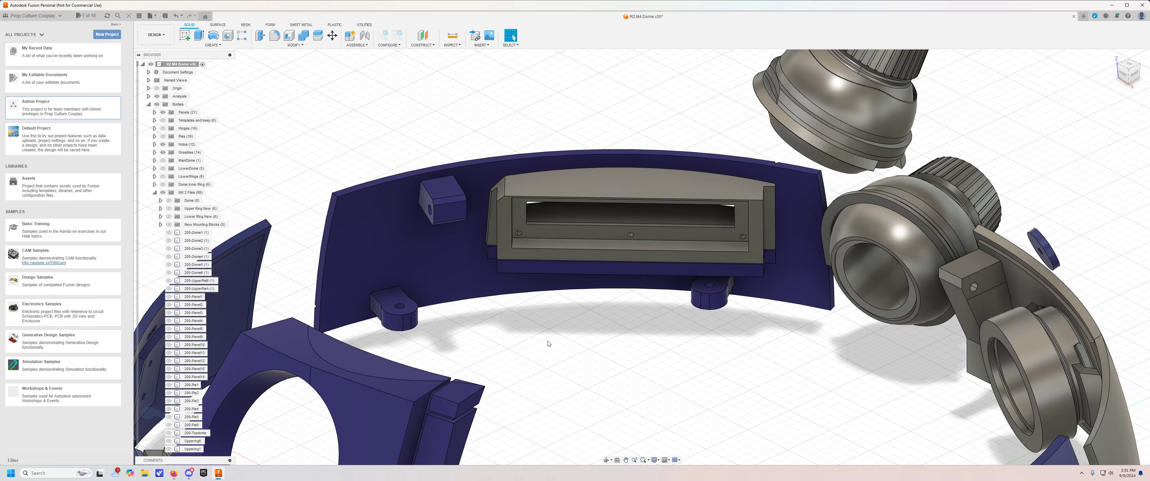
Show the Dome body group again and examine how the slotted panel sits in the dome from below.
click(169, 201)
click(169, 200)
scroll(523, 254, down, 3)
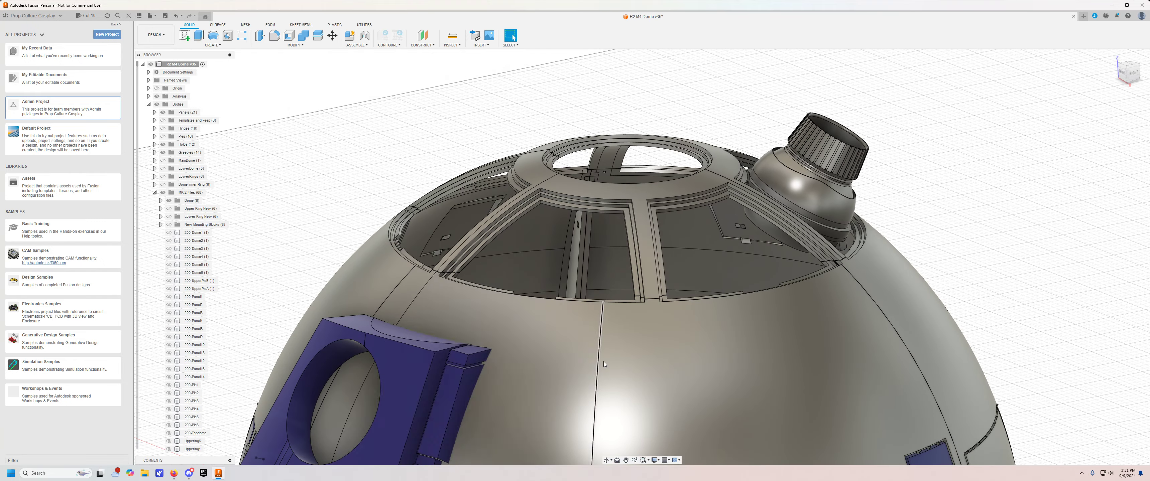
middle_drag(603, 361, 553, 190)
shift+middle_drag(551, 286, 547, 201)
middle_drag(654, 424, 545, 175)
scroll(560, 222, up, 3)
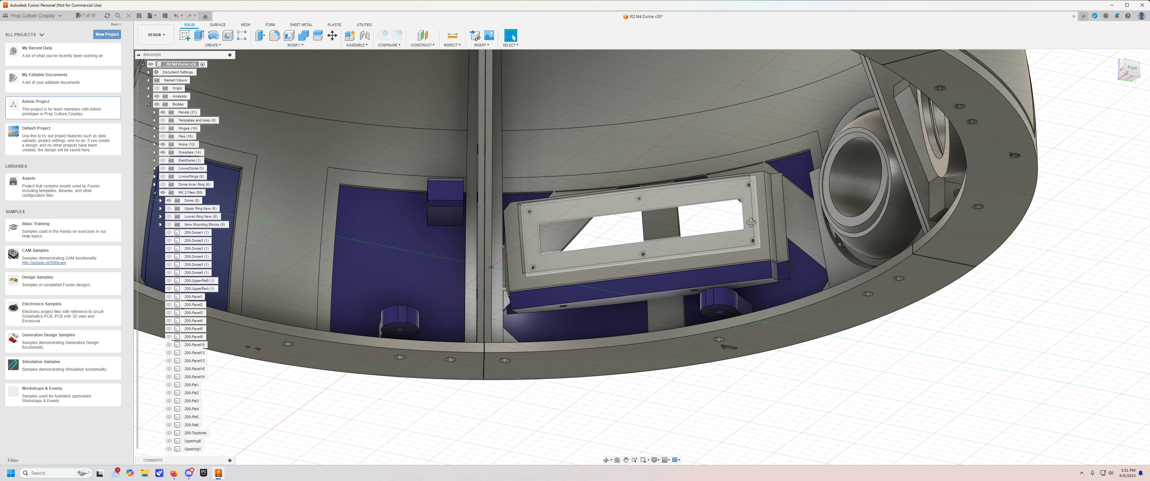
Examine the slotted panel's frame and mounting blocks from below and compare them with the hinged panels on the dome's exterior.
shift+middle_drag(746, 237, 758, 227)
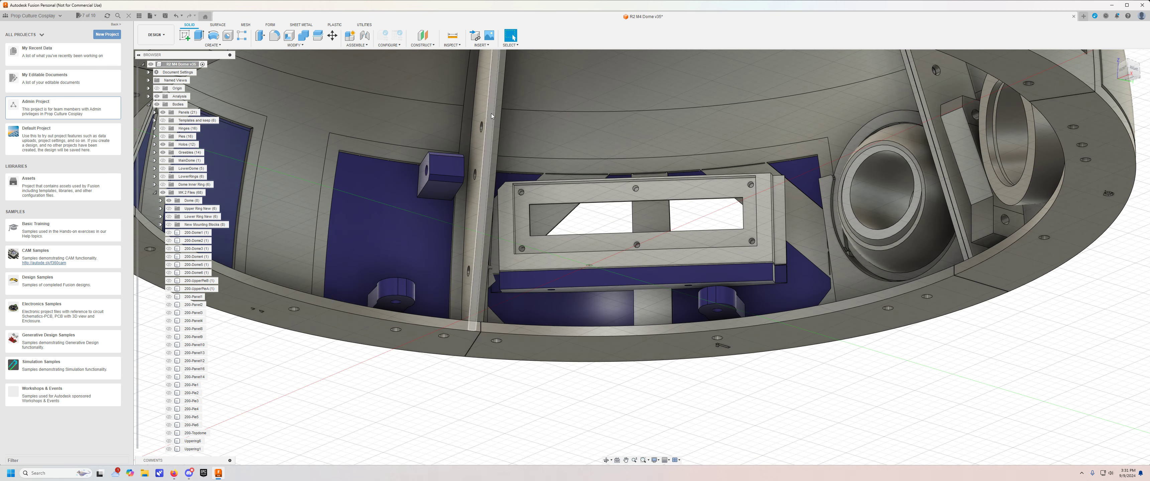
shift+middle_drag(476, 157, 499, 181)
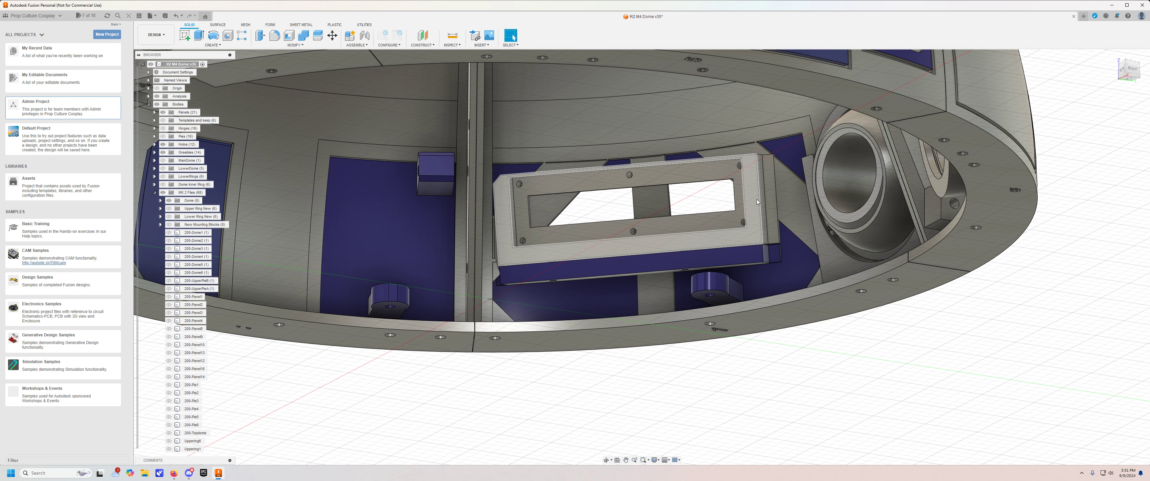
shift+middle_drag(800, 377, 807, 368)
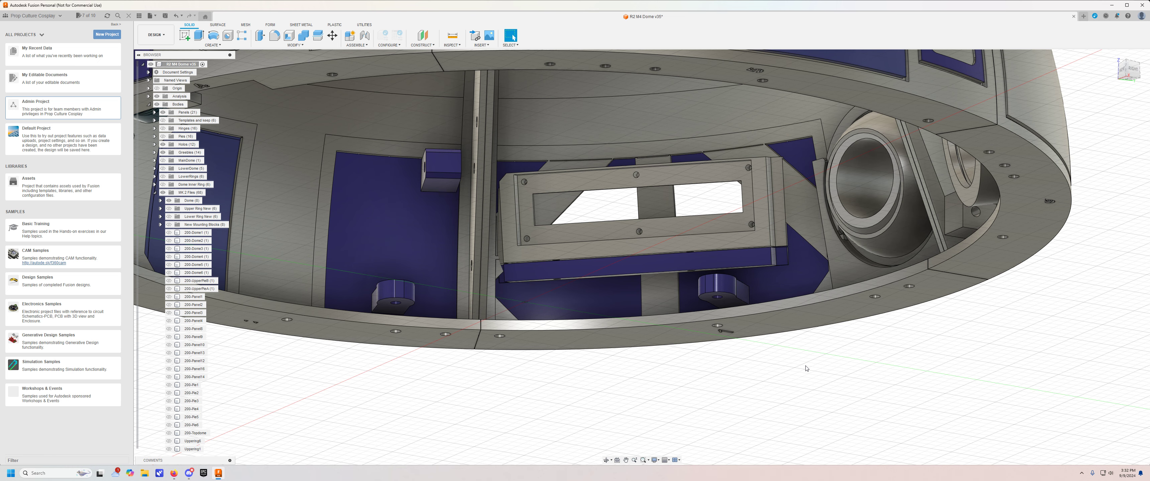
shift+middle_drag(807, 365, 834, 398)
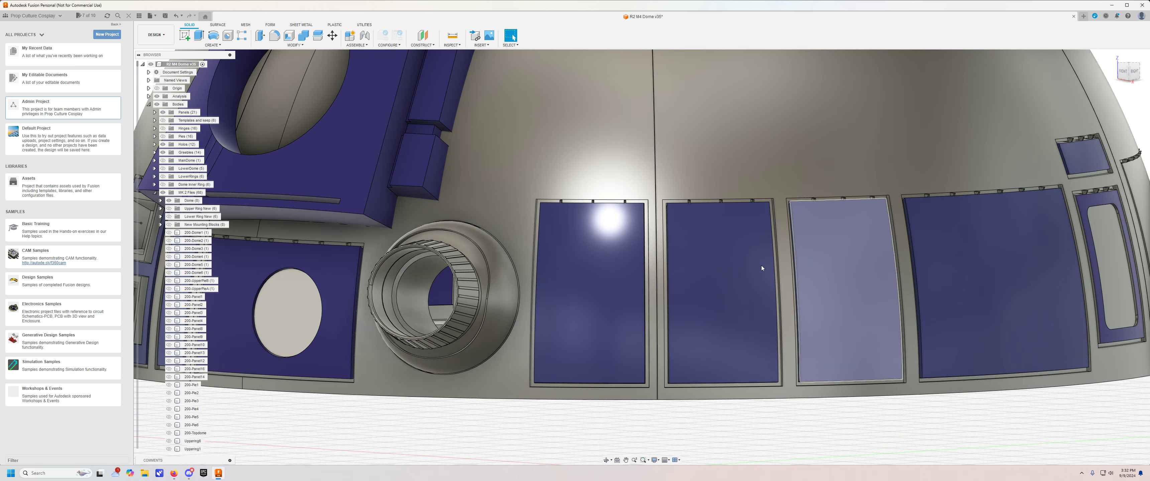
scroll(845, 320, down, 4)
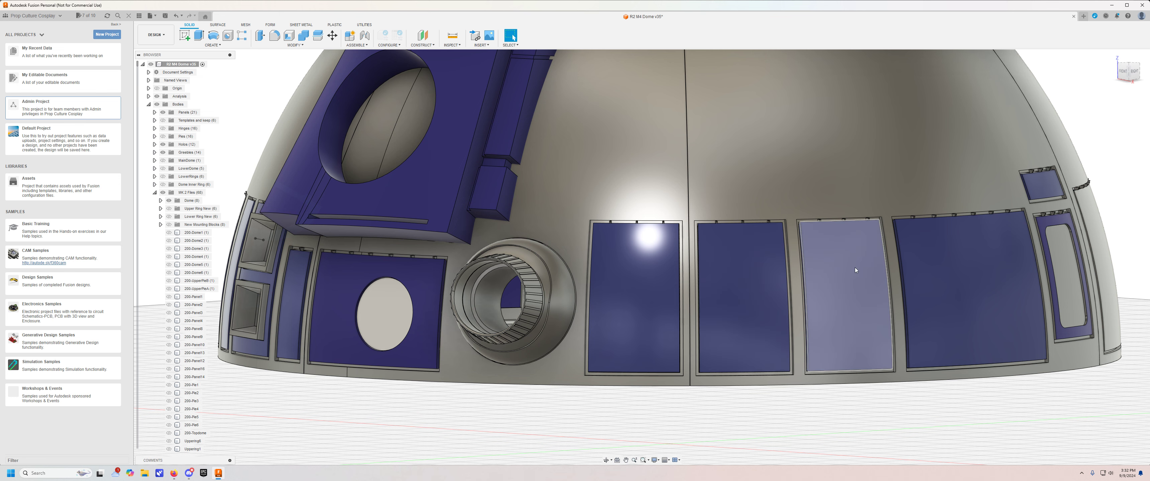
shift+middle_drag(865, 411, 762, 346)
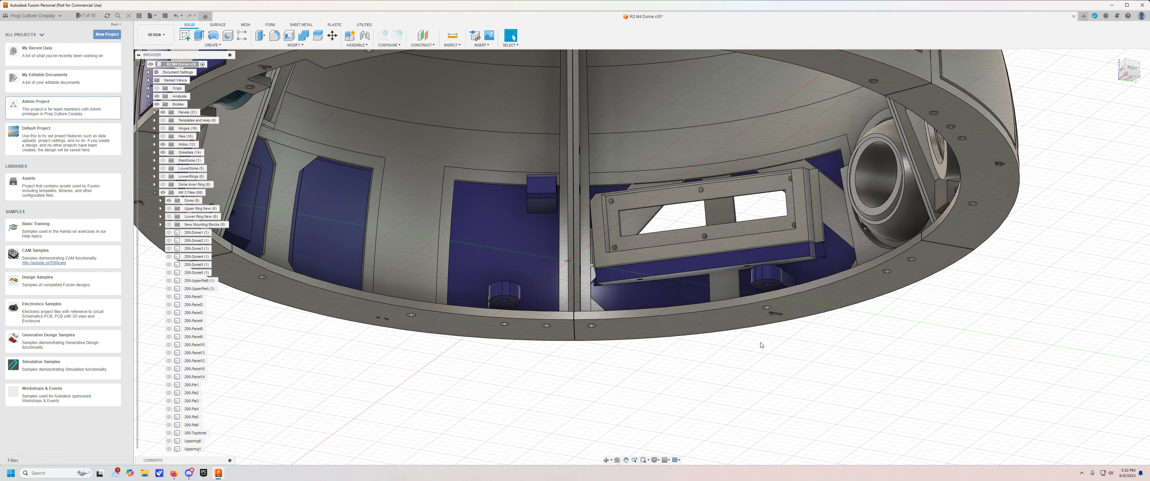
scroll(762, 345, up, 2)
shift+middle_drag(598, 331, 620, 366)
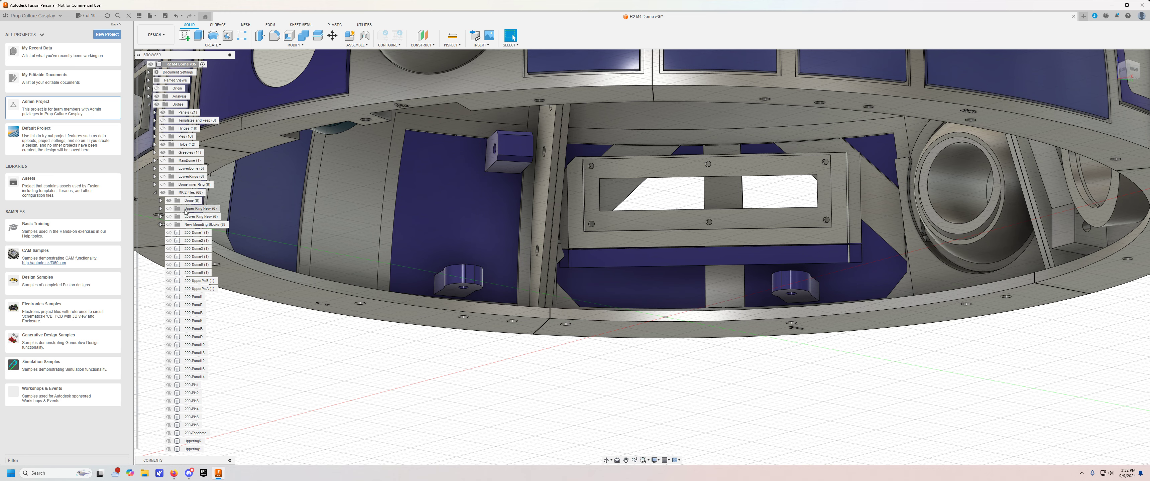
Show the new ring bodies beneath the dome, examine their screw holes, and hide the rings again.
click(170, 216)
shift+middle_drag(524, 404, 558, 286)
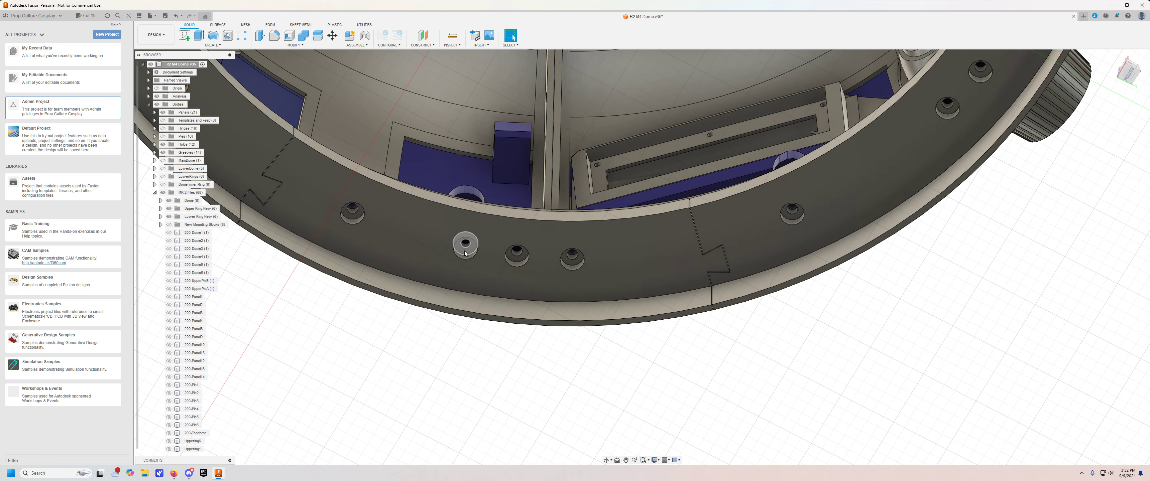
shift+middle_drag(465, 253, 463, 207)
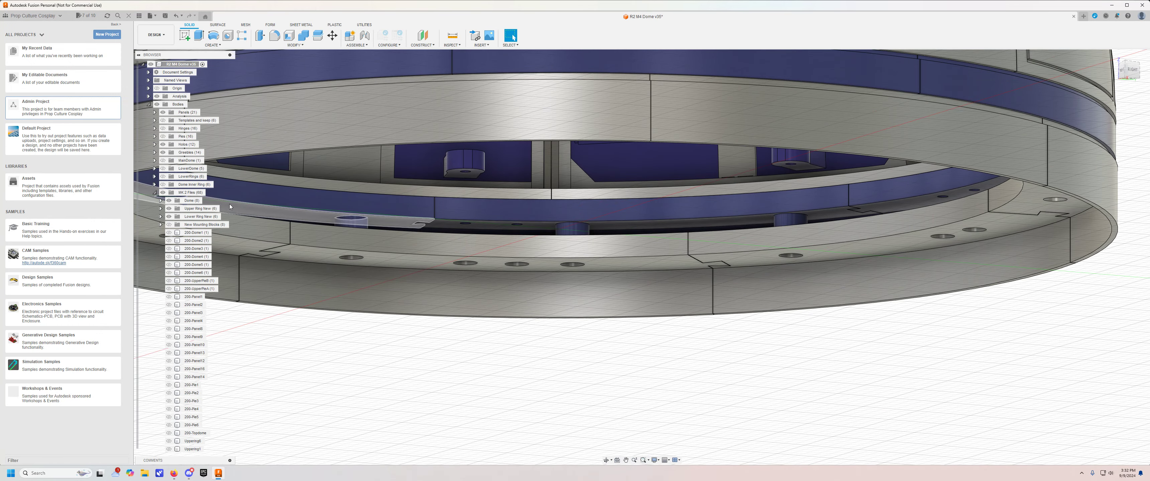
click(169, 209)
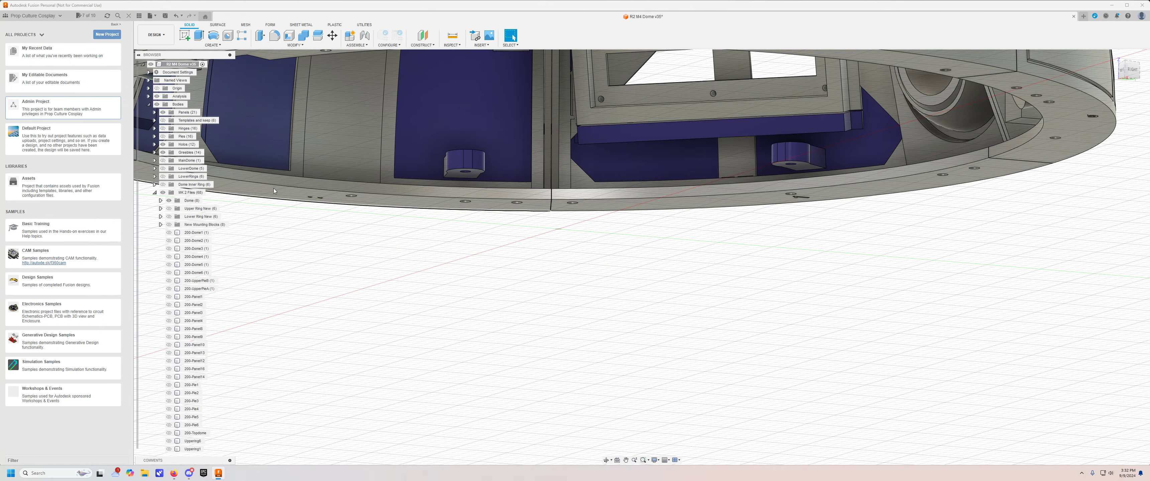
shift+middle_drag(552, 274, 580, 253)
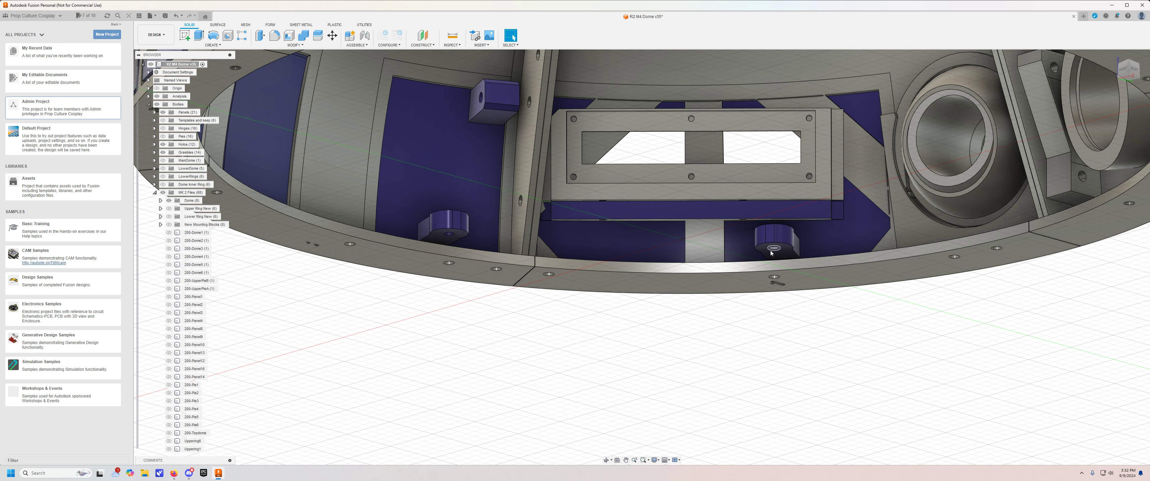
Examine the slotted panel's side and lower mounting blocks against the dome's inner seam and bottom flange.
scroll(749, 273, up, 2)
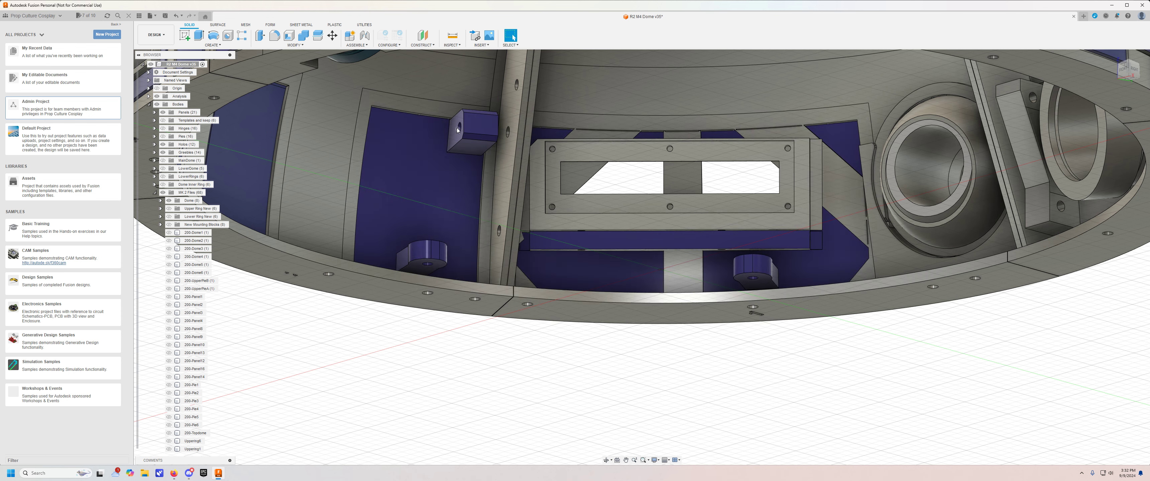
middle_drag(517, 132, 502, 202)
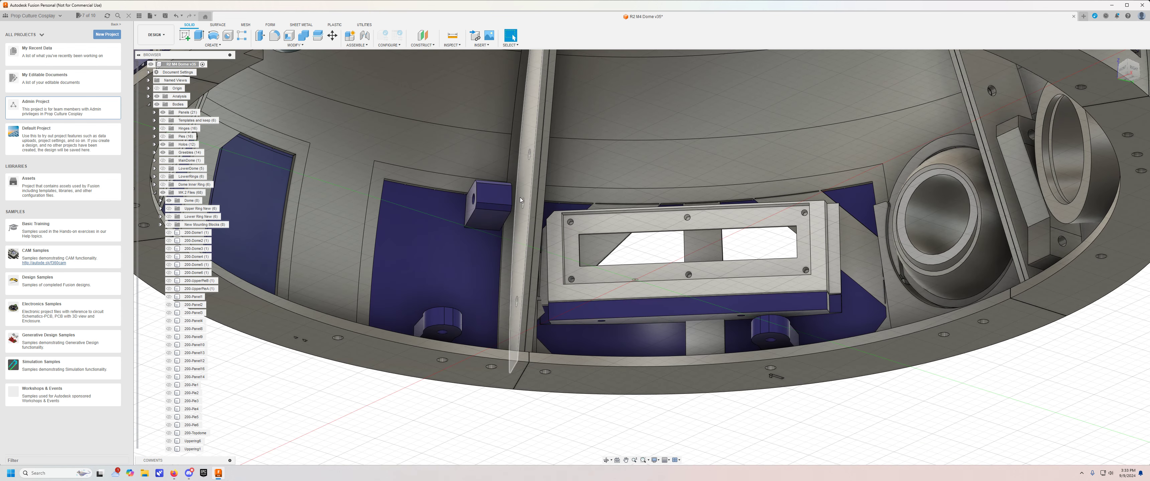
scroll(502, 201, up, 3)
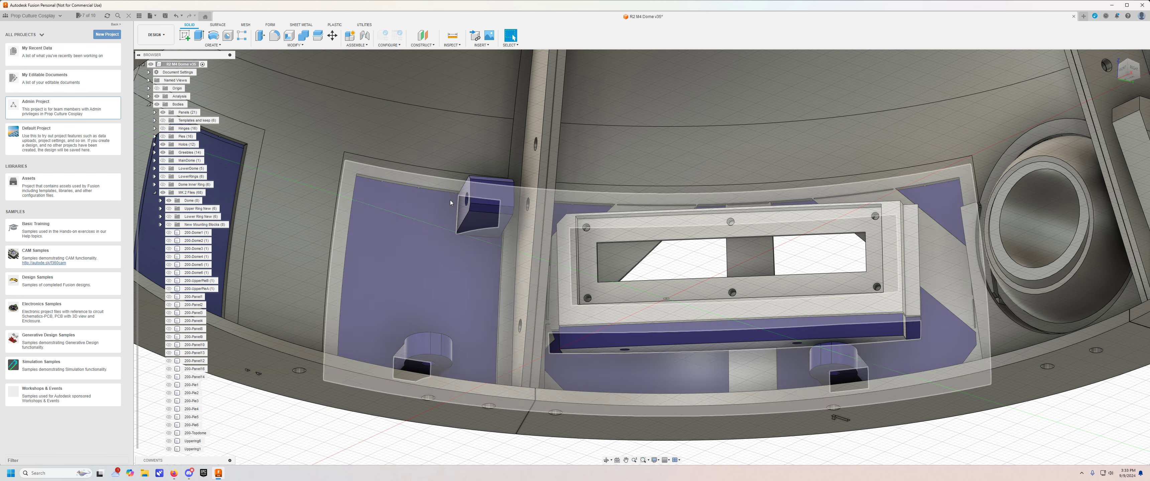
scroll(523, 309, down, 2)
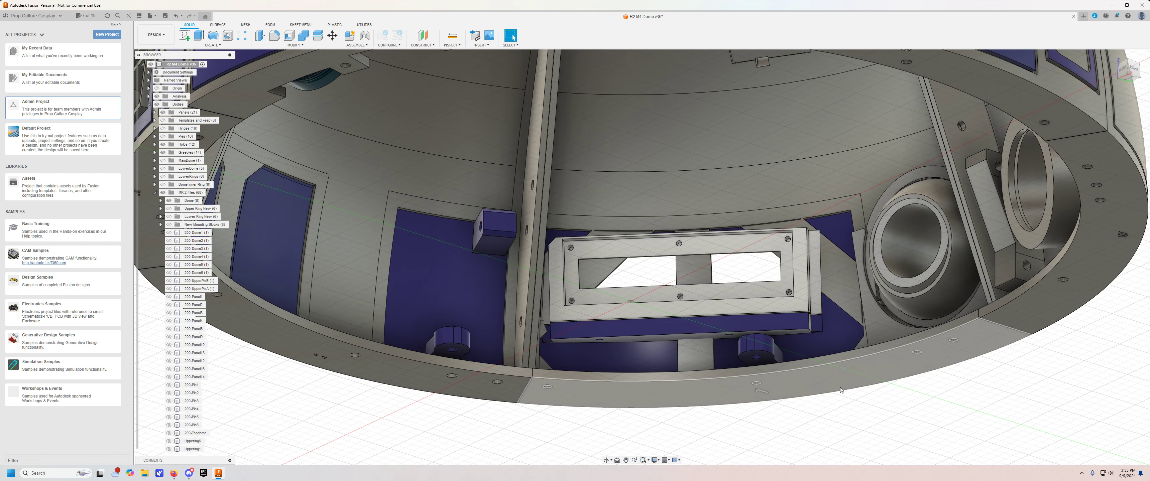
shift+middle_drag(839, 385, 832, 417)
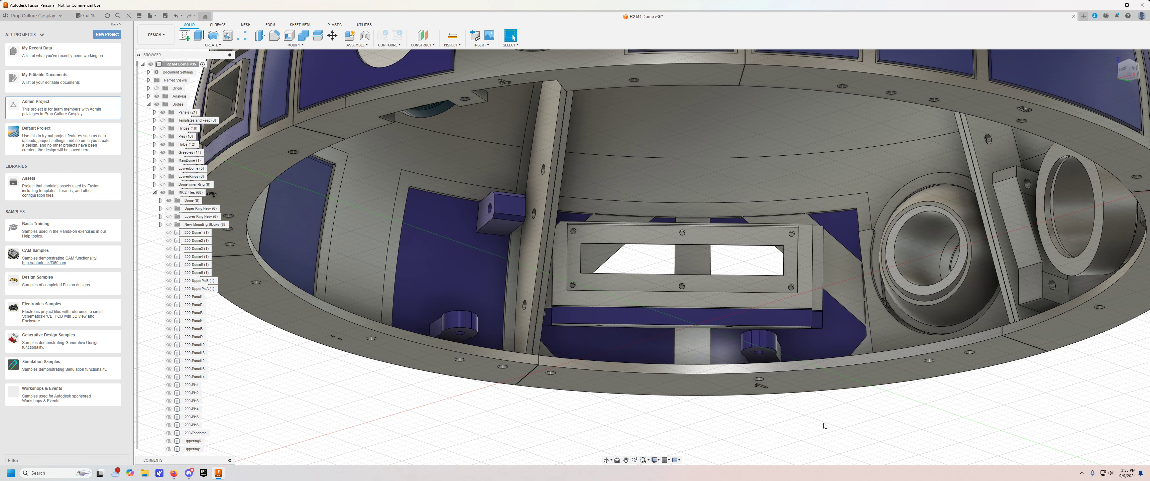
shift+middle_drag(820, 426, 750, 409)
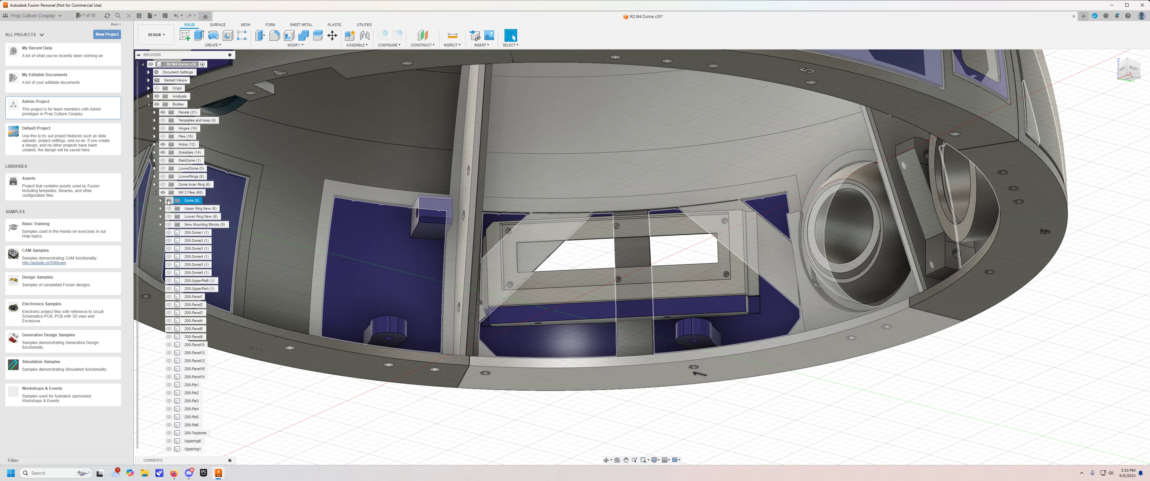
Hide the Dome body group and examine the slotted frame's screw holes and the adjacent mounting block up close.
click(169, 201)
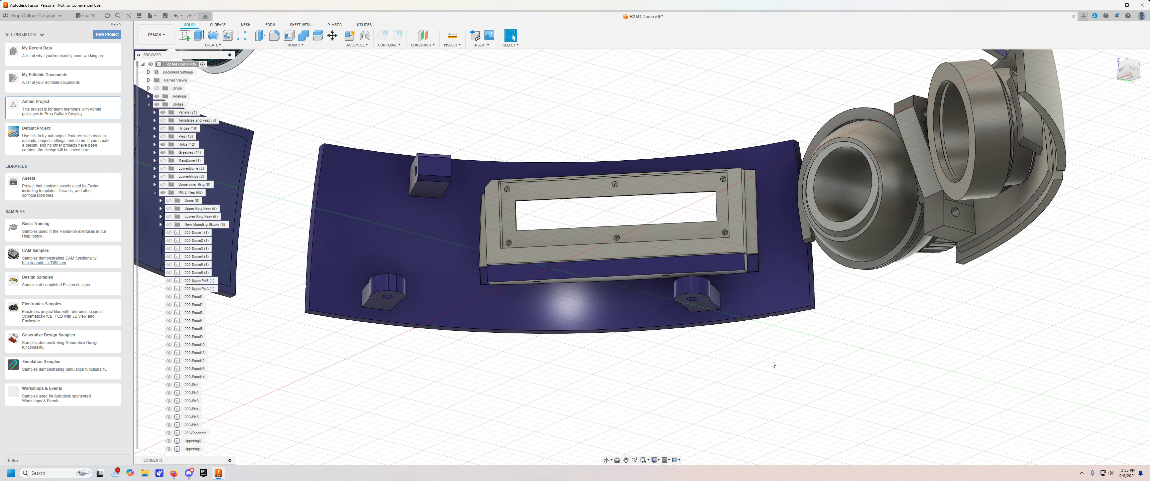
scroll(670, 351, up, 4)
shift+middle_drag(675, 347, 711, 426)
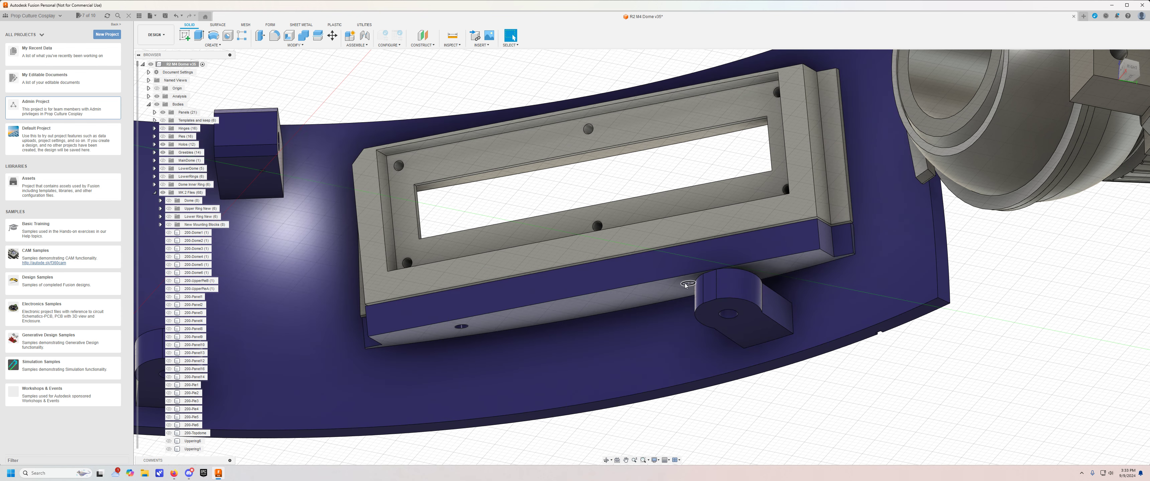
Hide the Panels body group to inspect the slotted frame on its own, and show the panels again.
click(163, 113)
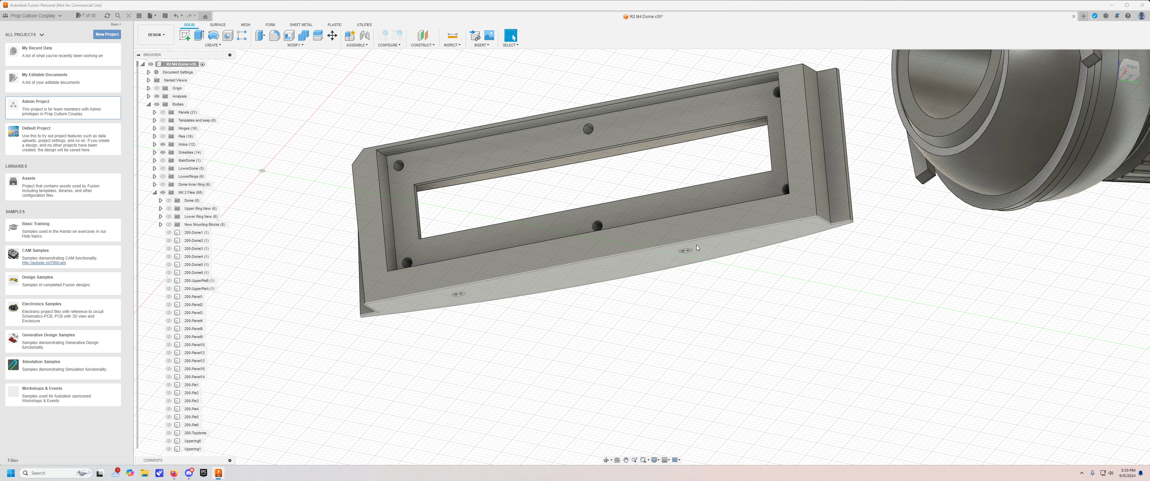
click(166, 115)
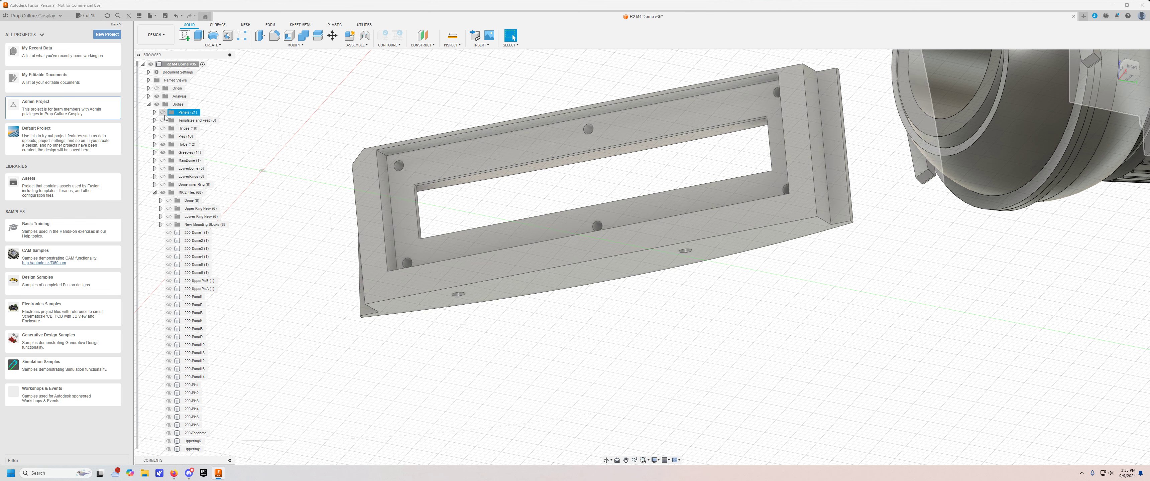
click(162, 112)
Examine how the slotted frame passes through its panel from the outer face and from the inner face.
shift+middle_drag(550, 300, 593, 407)
shift+middle_drag(719, 312, 557, 290)
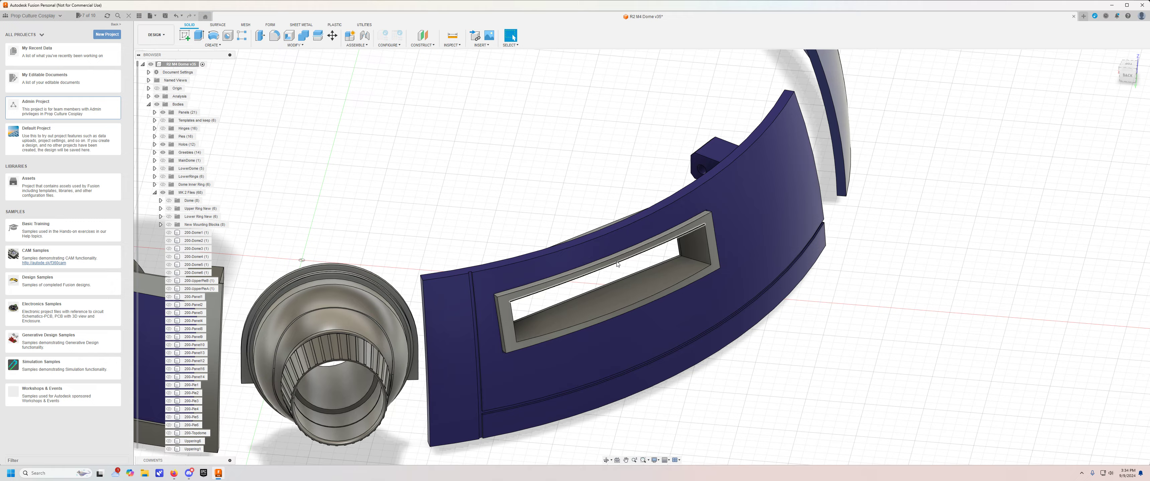
scroll(514, 295, up, 3)
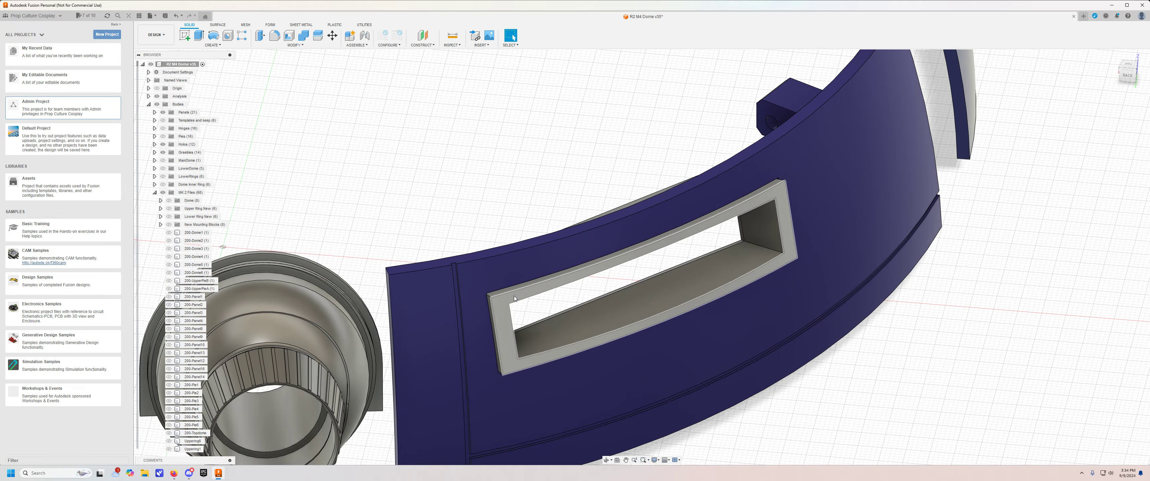
shift+middle_drag(488, 206, 714, 103)
shift+middle_drag(489, 410, 507, 379)
middle_drag(507, 378, 879, 80)
middle_drag(521, 243, 669, 130)
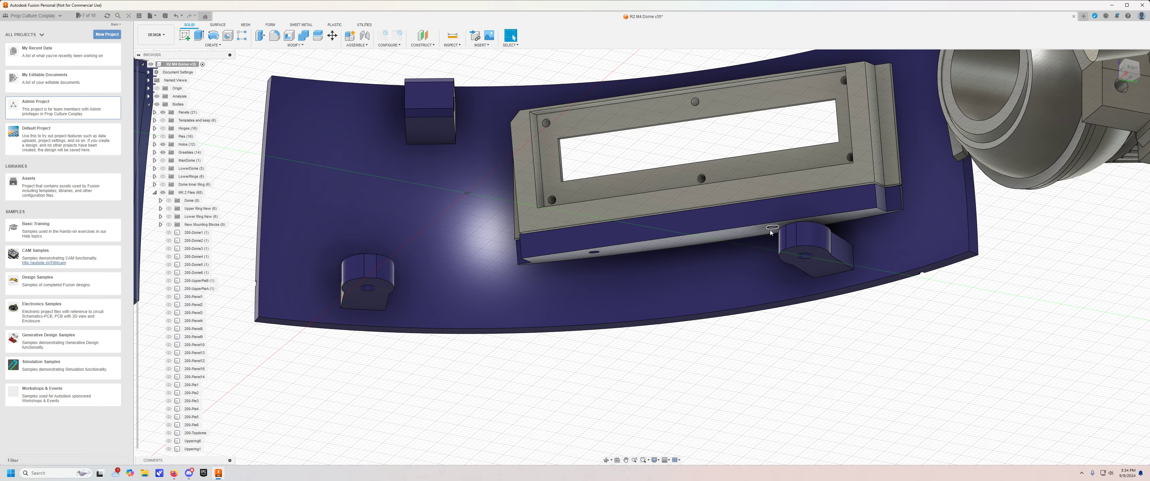
middle_drag(682, 347, 677, 375)
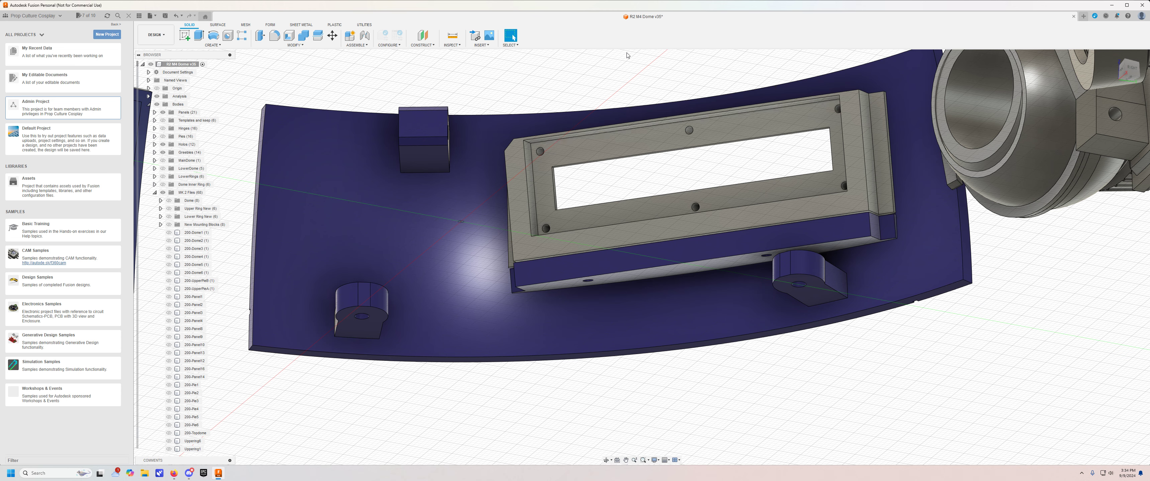
scroll(772, 393, down, 3)
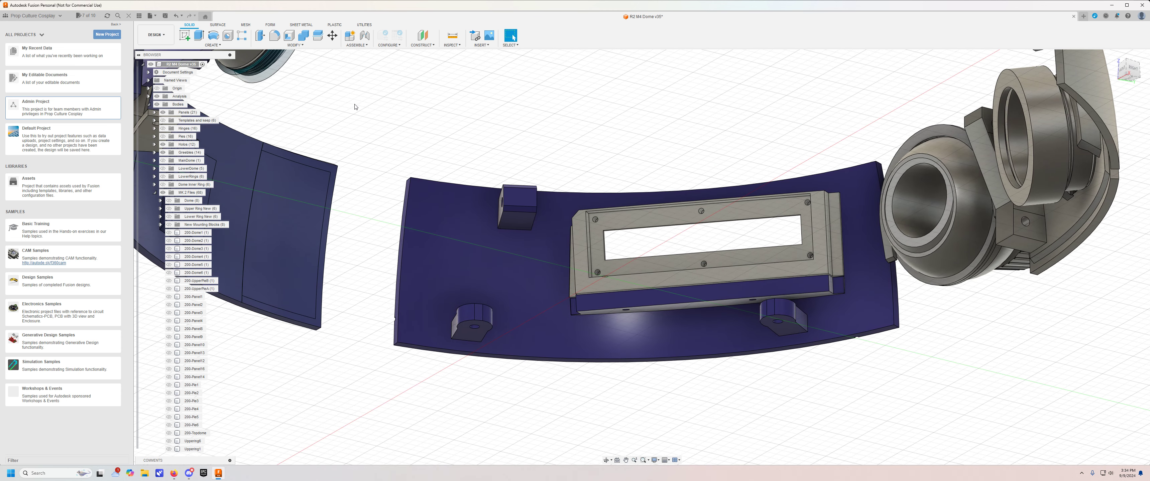
Check the holo panels' fit with the Dome body group shown, and hide it to examine their mounting blocks.
click(169, 200)
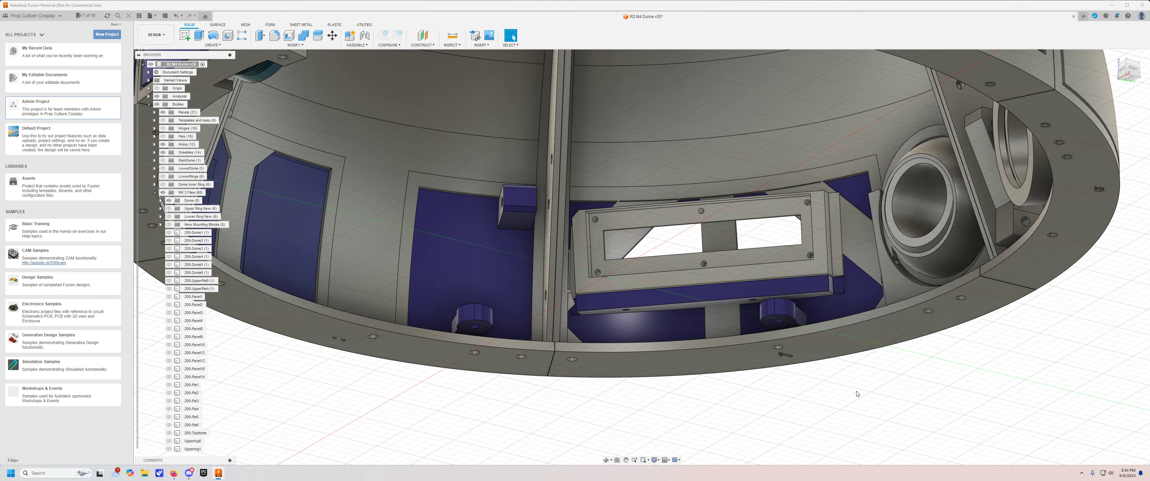
shift+middle_drag(861, 385, 609, 391)
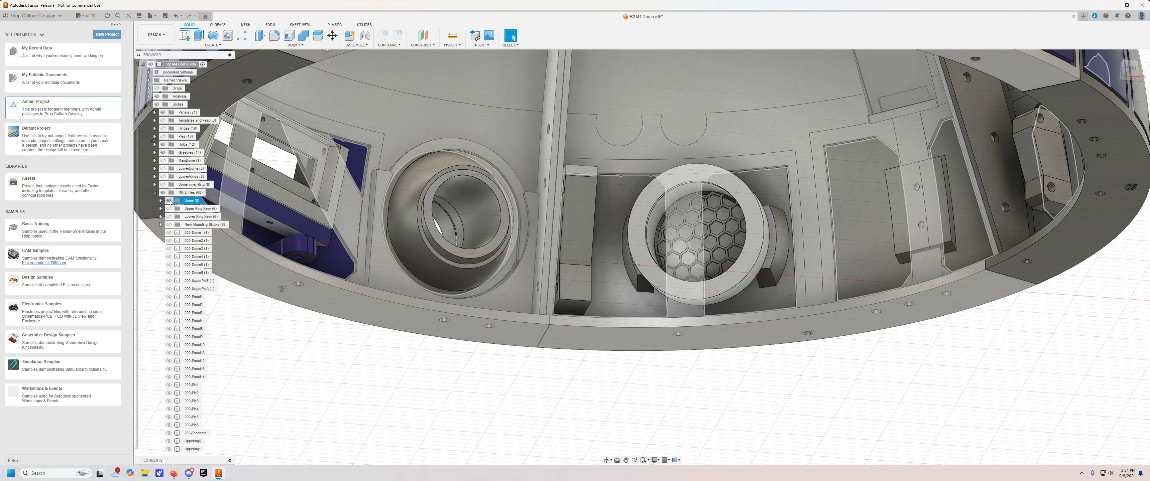
click(170, 201)
shift+middle_drag(647, 96, 613, 171)
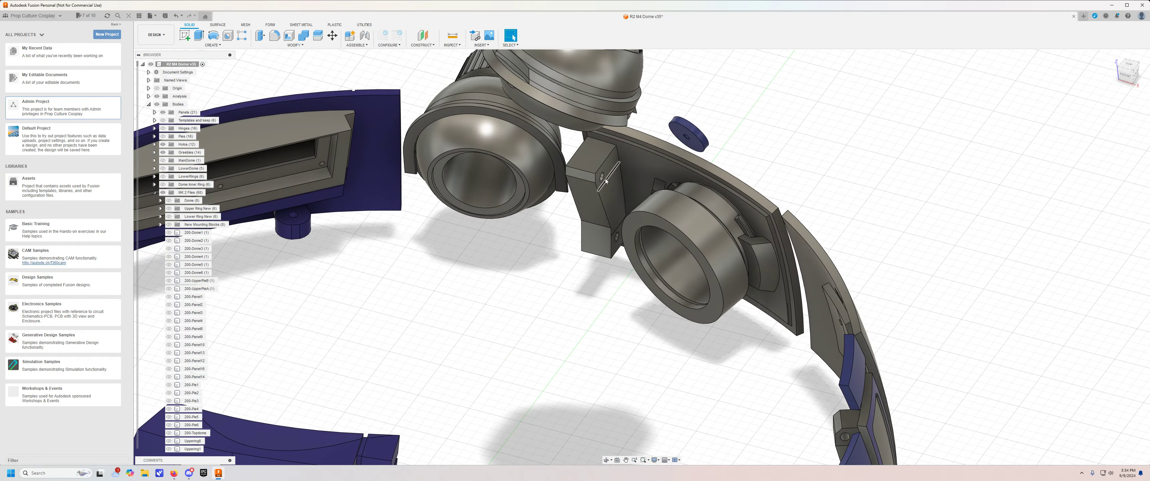
shift+middle_drag(503, 303, 536, 301)
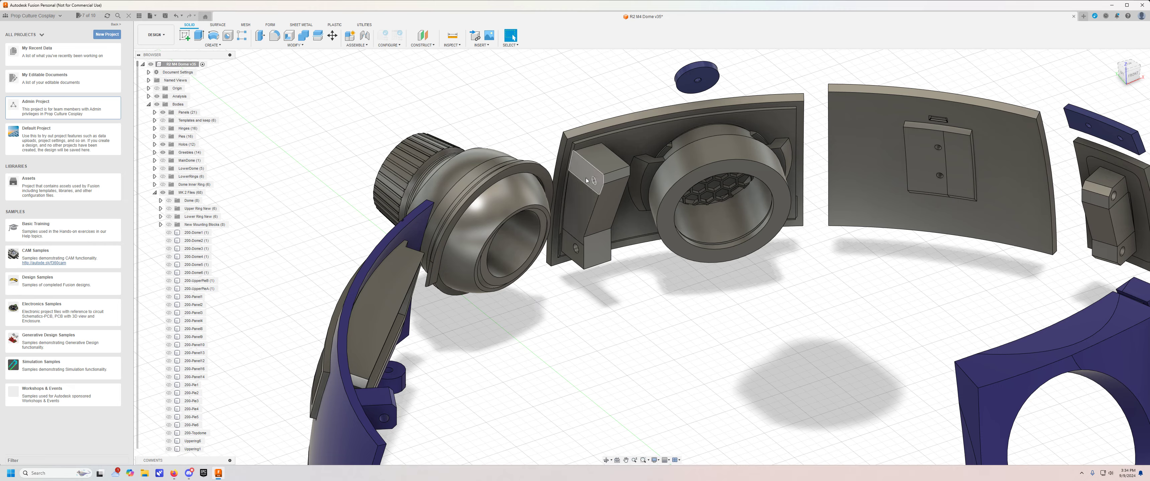
Compare the mounting blocks behind the holo panels and the neighbouring panels from the inner side.
shift+middle_drag(682, 271, 513, 326)
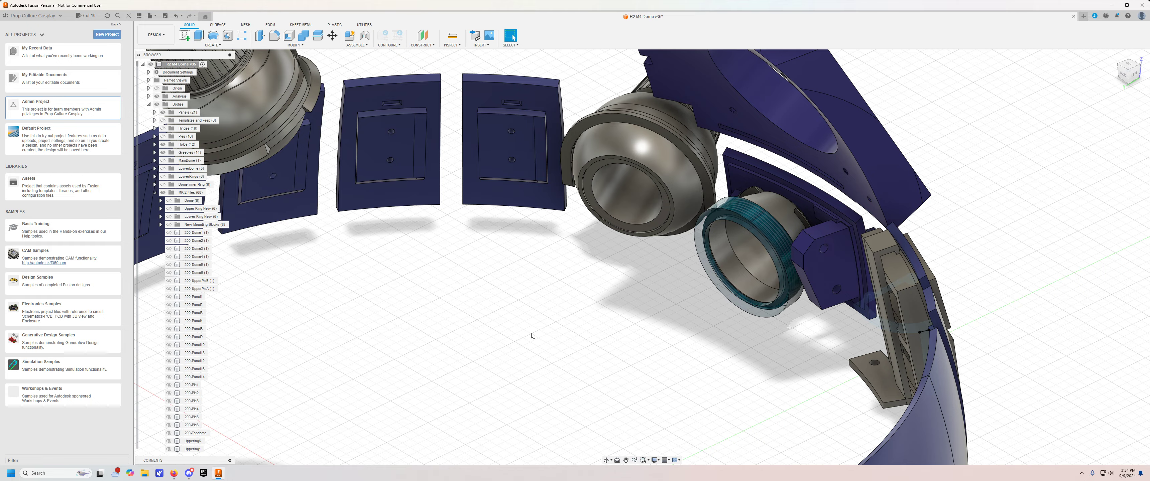
shift+middle_drag(488, 339, 937, 224)
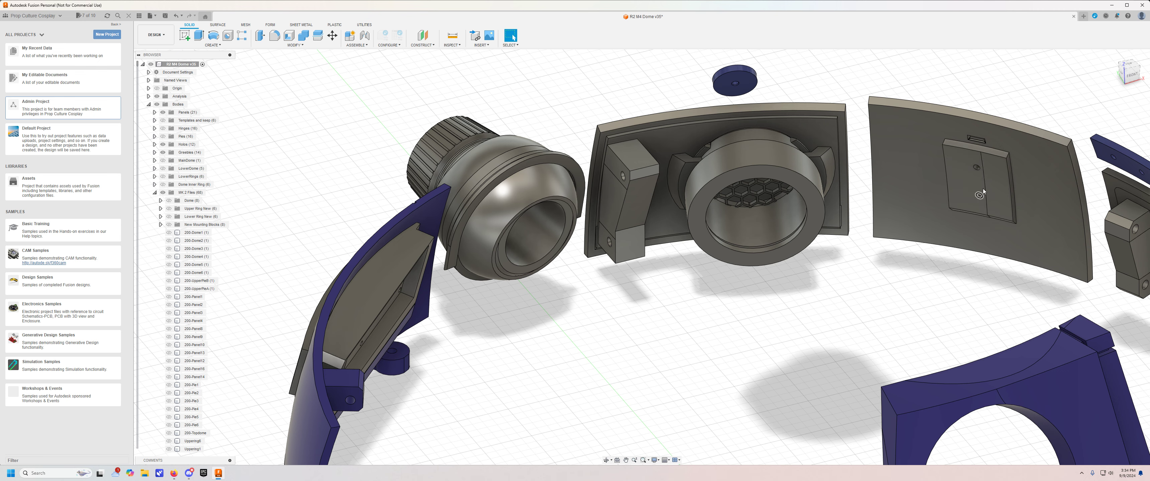
scroll(683, 308, up, 5)
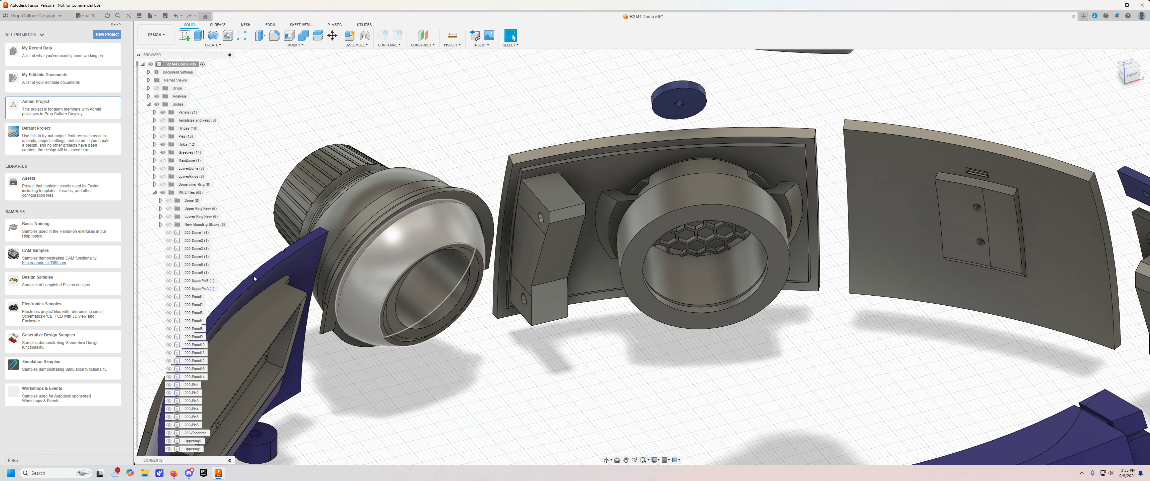
Show the Dome body group and inspect the holo panel and its mounting block from underneath, inside the dome.
click(168, 201)
scroll(604, 330, down, 4)
shift+middle_drag(673, 402, 657, 59)
shift+middle_drag(669, 402, 672, 317)
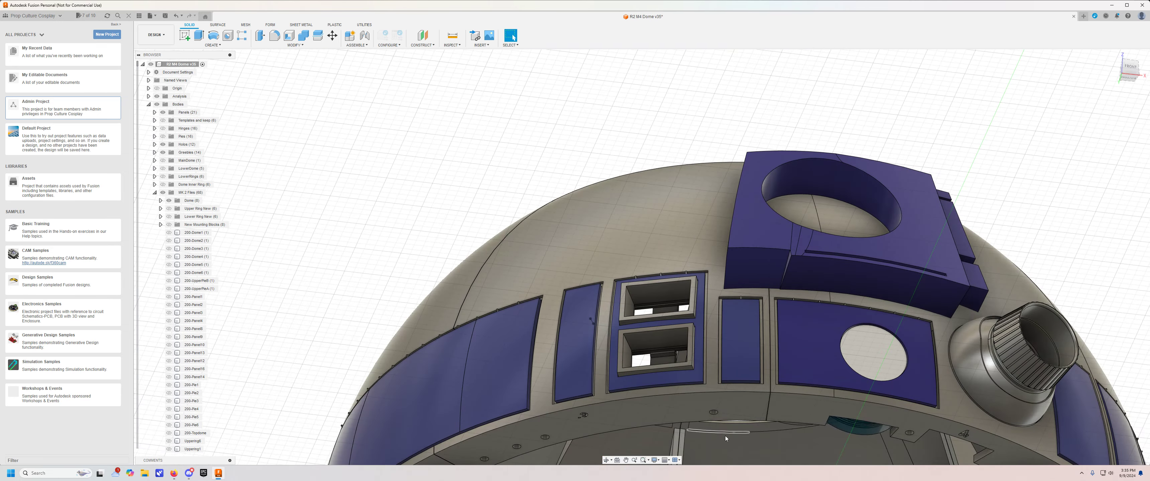
shift+middle_drag(725, 436, 696, 178)
shift+middle_drag(585, 178, 631, 275)
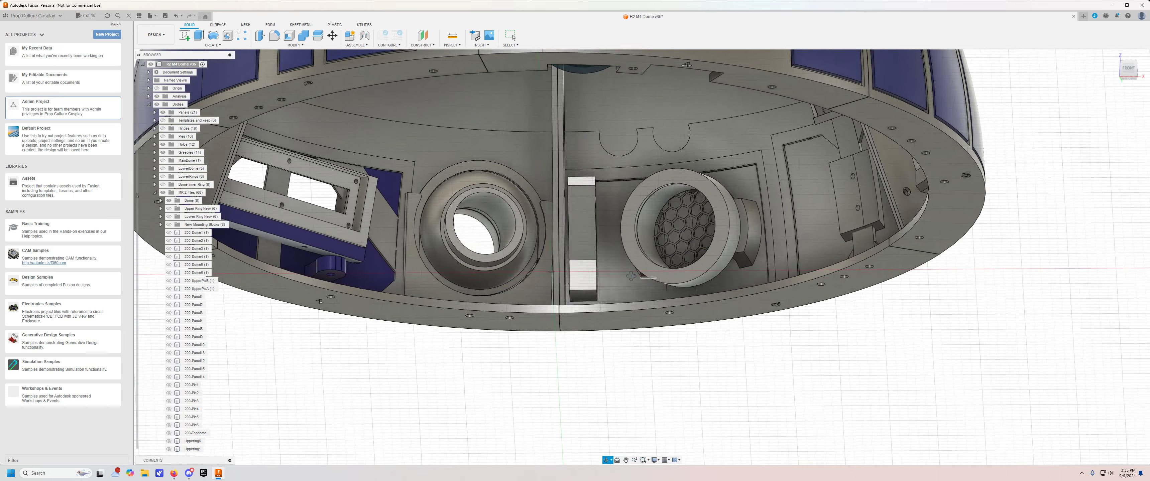
scroll(540, 187, up, 3)
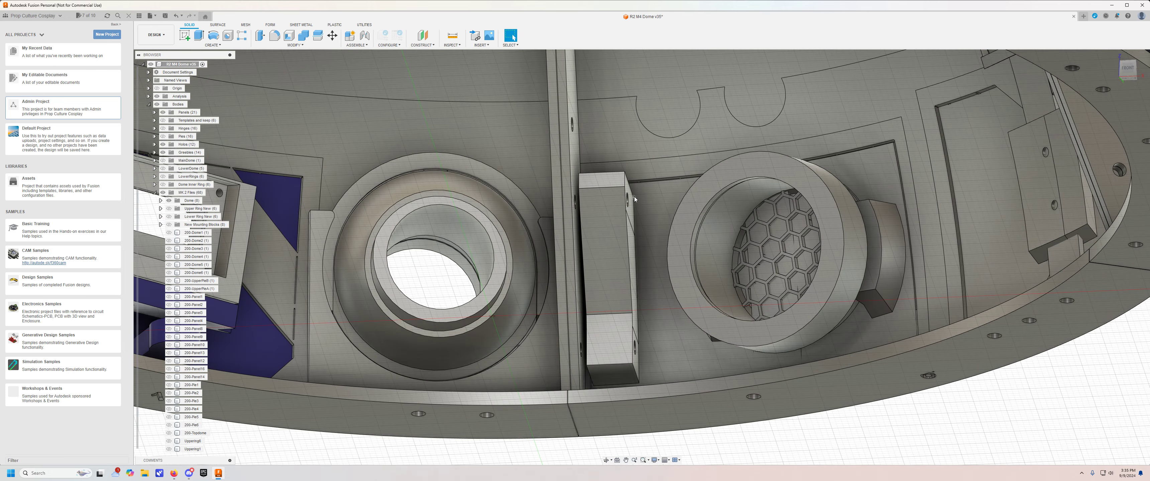
Examine how the mounting block fits between the dome's vertical rib and the holo, and check the panel's outer face.
shift+middle_drag(628, 200, 637, 201)
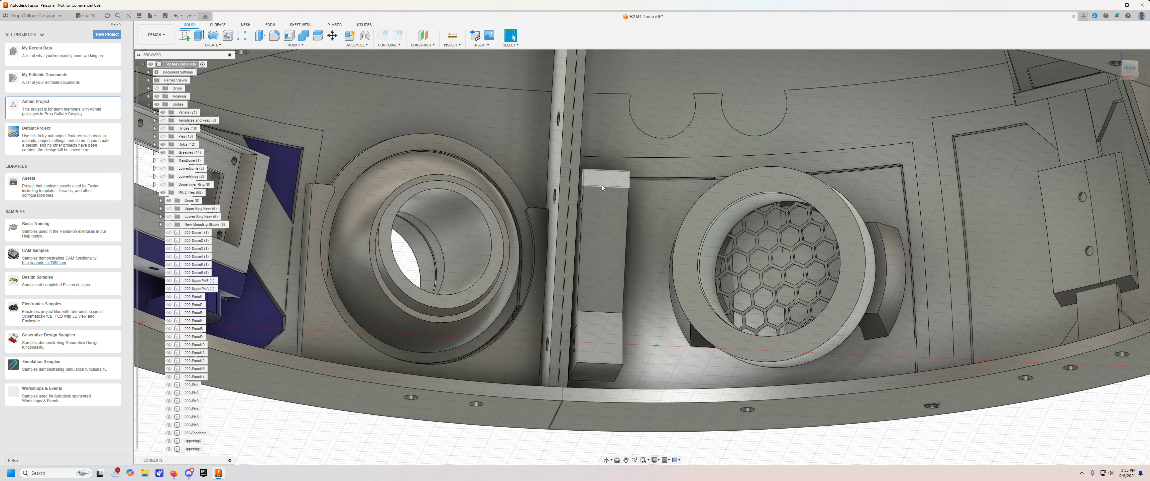
shift+middle_drag(604, 258, 563, 166)
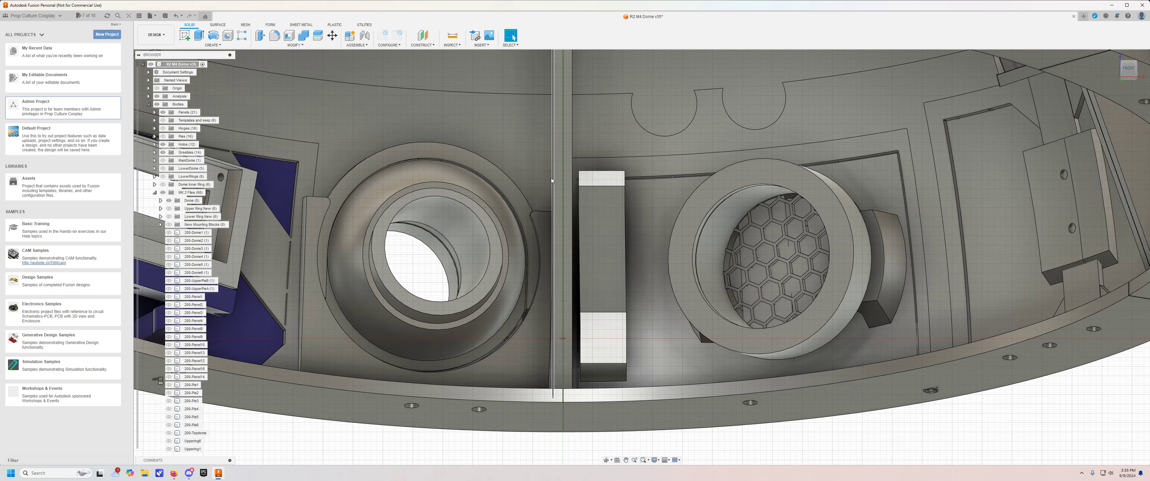
shift+middle_drag(607, 187, 619, 190)
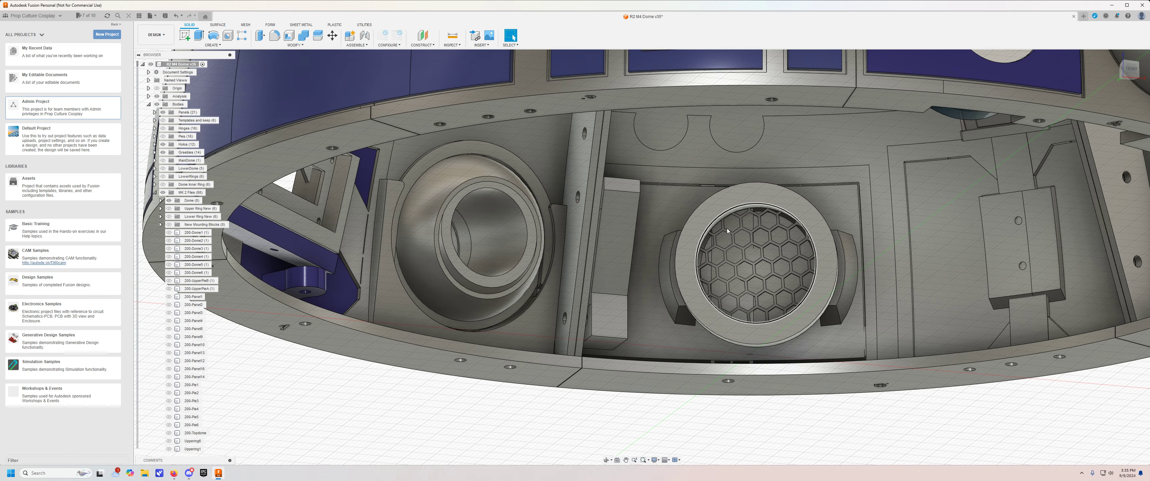
shift+middle_drag(909, 419, 876, 411)
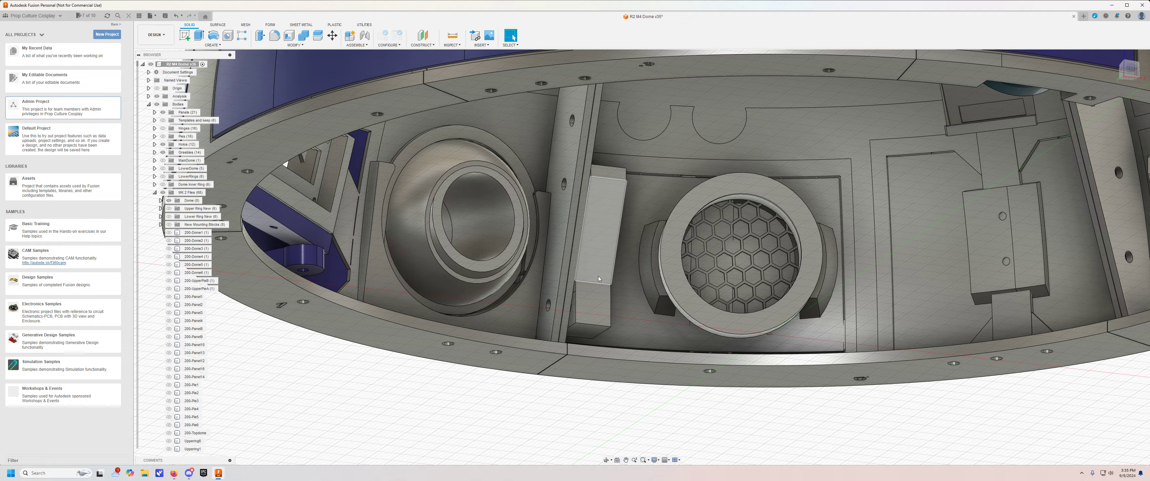
shift+middle_drag(821, 410, 714, 413)
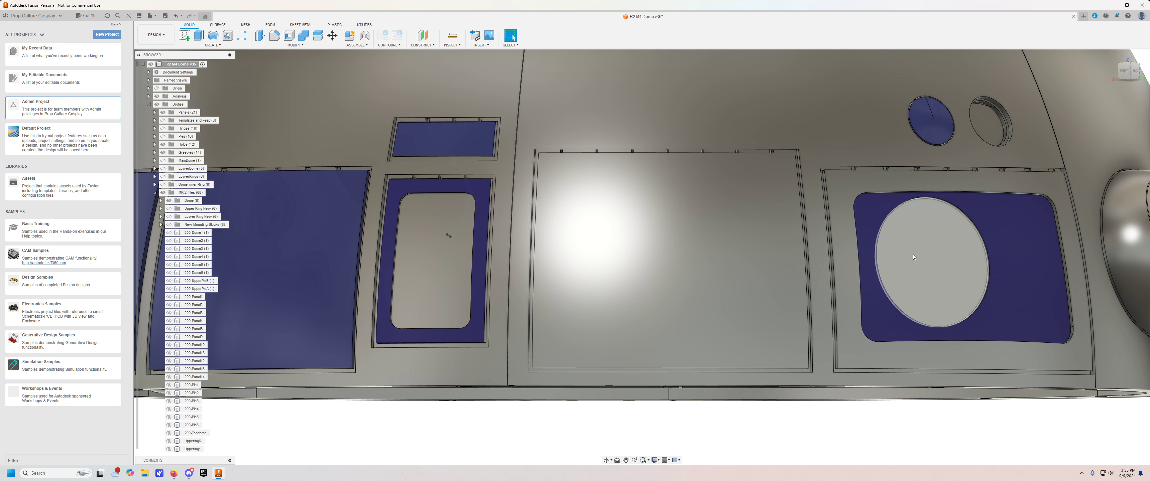
shift+middle_drag(682, 348, 537, 192)
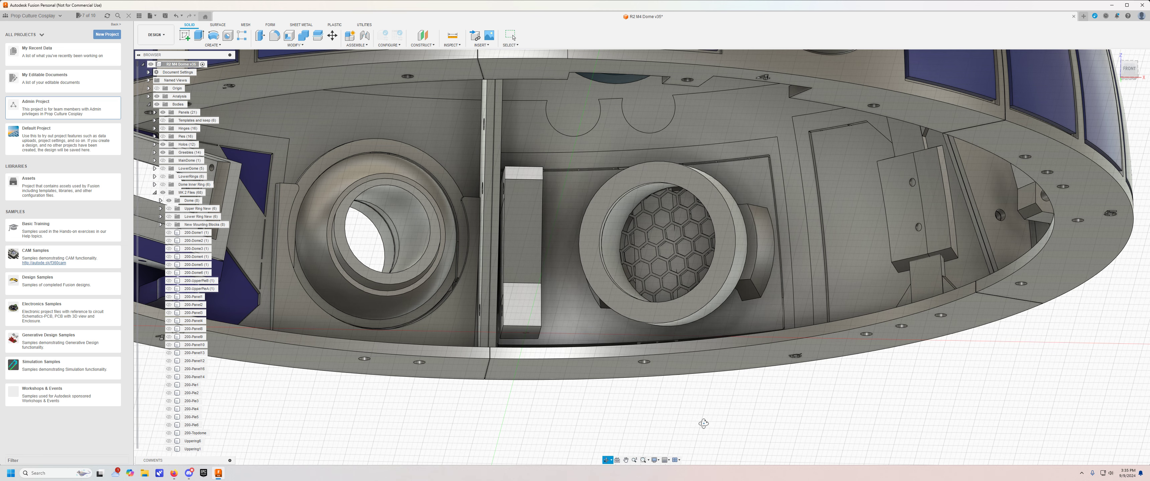
shift+middle_drag(703, 423, 710, 427)
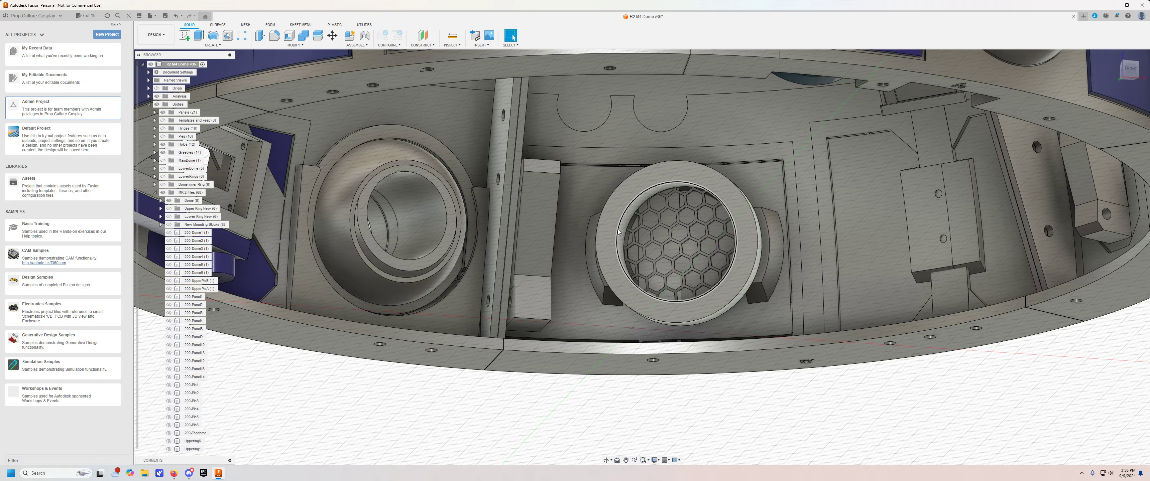
Examine how the teal-ringed holo and the adjacent holo fit against the notched lower rim inside the dome.
shift+middle_drag(625, 239, 870, 219)
shift+middle_drag(669, 286, 915, 304)
middle_drag(1026, 332, 446, 275)
scroll(628, 315, up, 2)
mouse_move(516, 323)
shift+middle_down()
mouse_move(495, 254)
mouse_move(536, 250)
mouse_move(464, 268)
mouse_move(492, 250)
mouse_move(505, 331)
shift+middle_up()
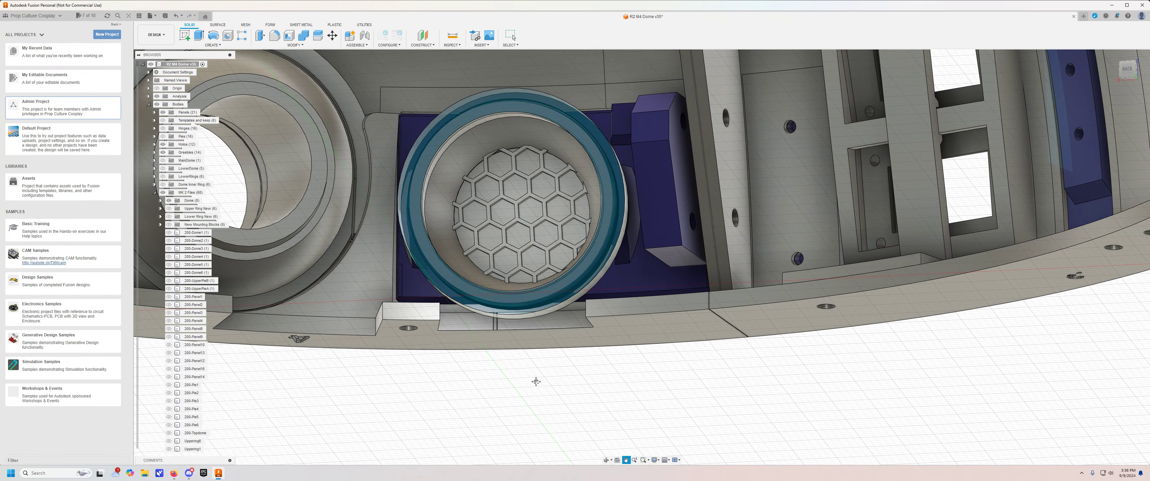
middle_drag(534, 382, 580, 394)
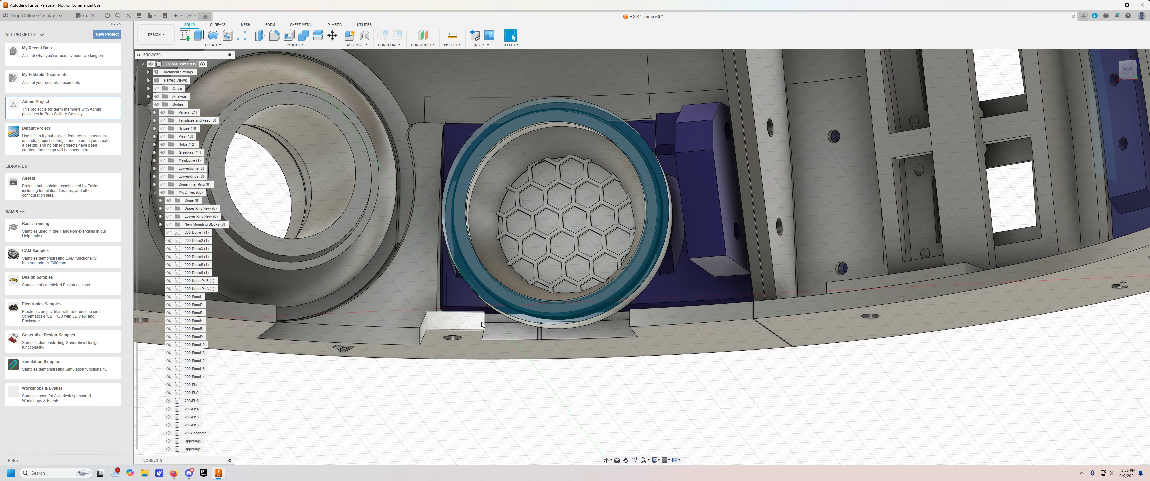
shift+middle_drag(608, 328, 525, 176)
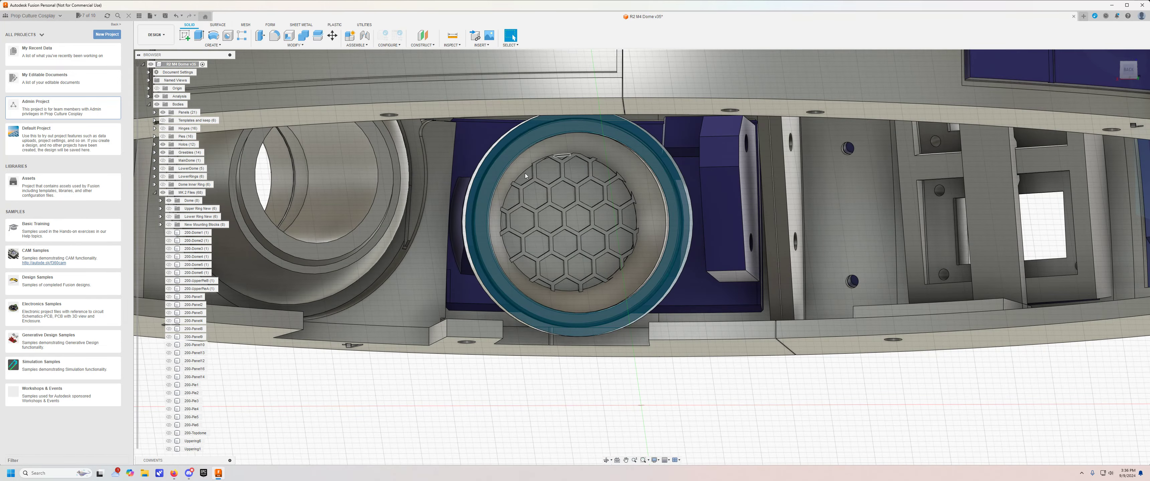
shift+middle_drag(601, 414, 474, 359)
shift+middle_drag(641, 329, 542, 381)
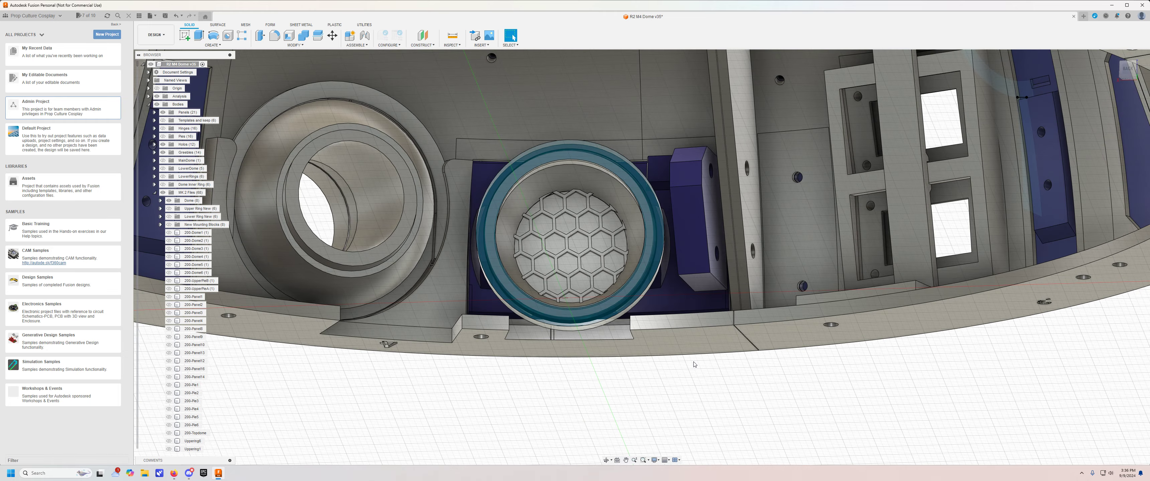
shift+middle_drag(647, 371, 522, 395)
middle_drag(522, 395, 720, 385)
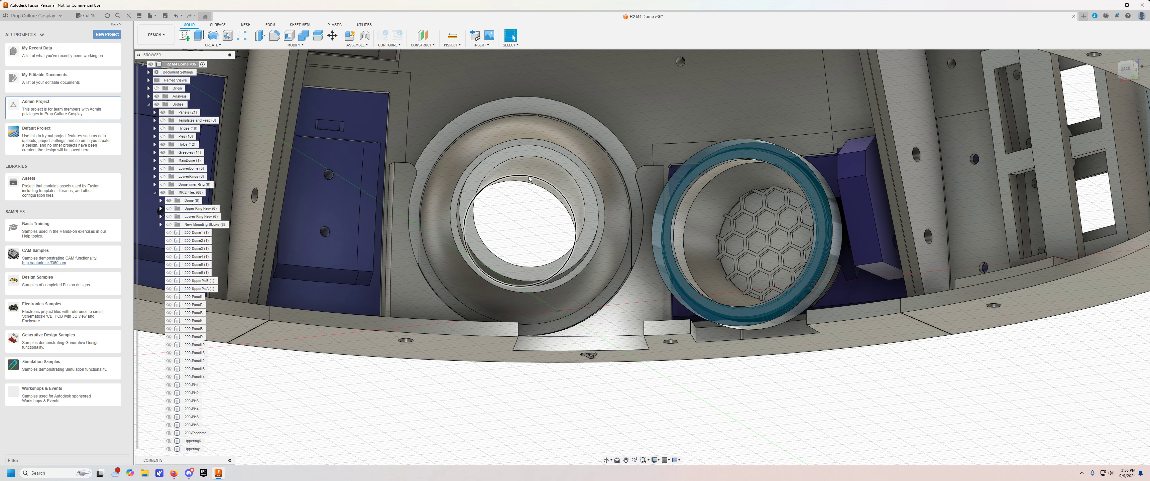
scroll(690, 410, down, 3)
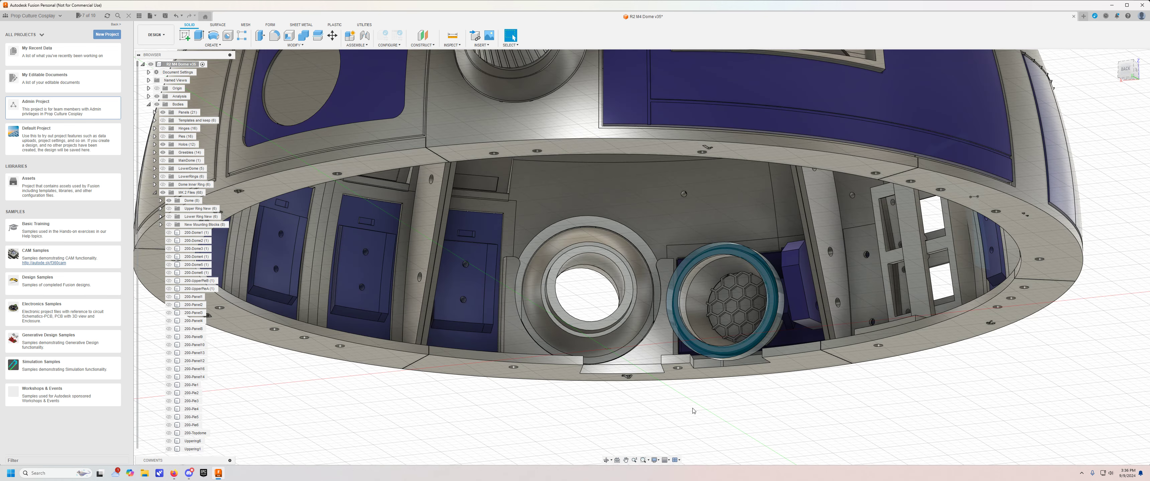
Hide the Dome body group, show the Upper Ring New and Lower Ring New groups, and inspect the ring notch beneath the holos.
click(169, 201)
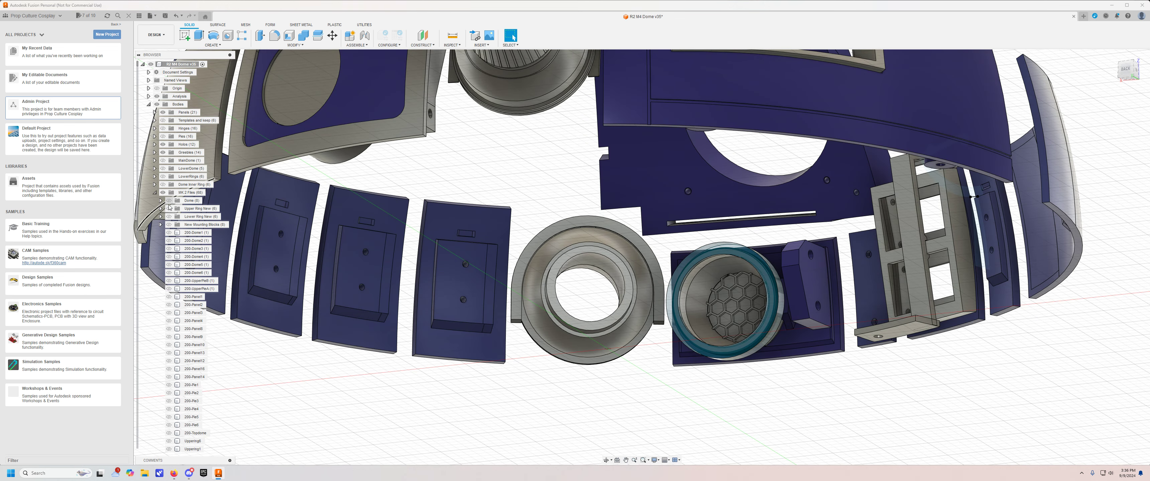
click(169, 208)
click(169, 217)
scroll(583, 191, down, 6)
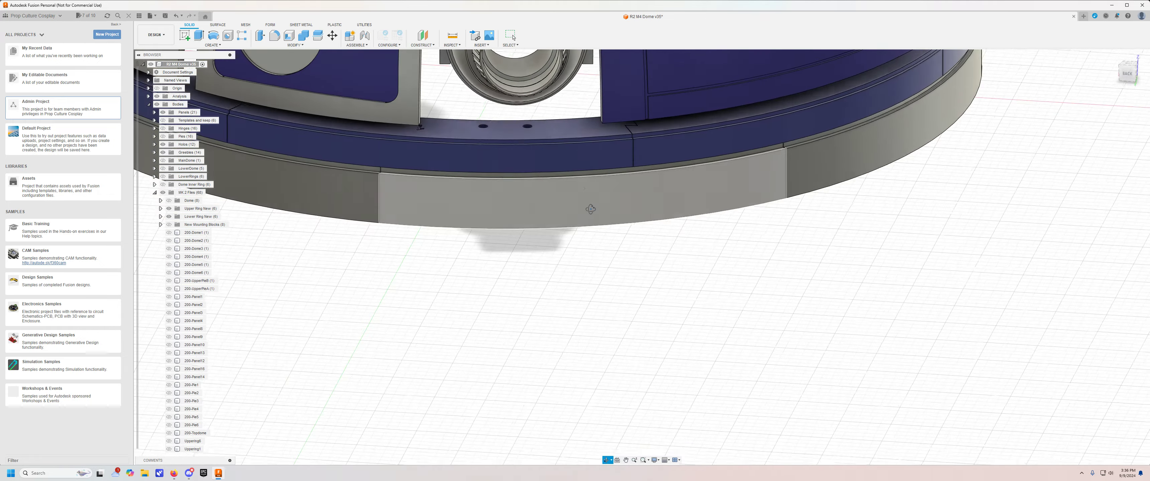
scroll(590, 290, up, 8)
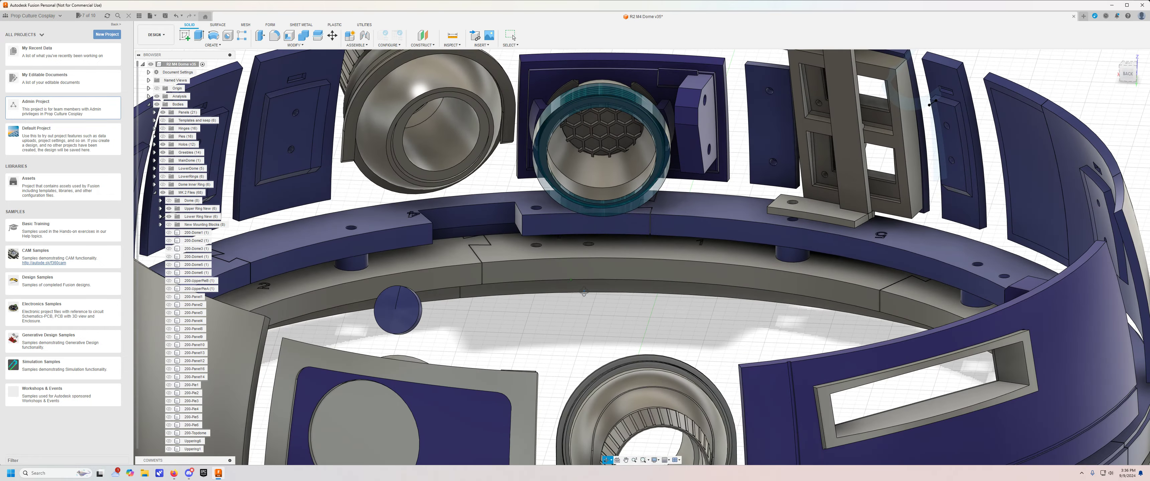
shift+middle_drag(584, 292, 610, 305)
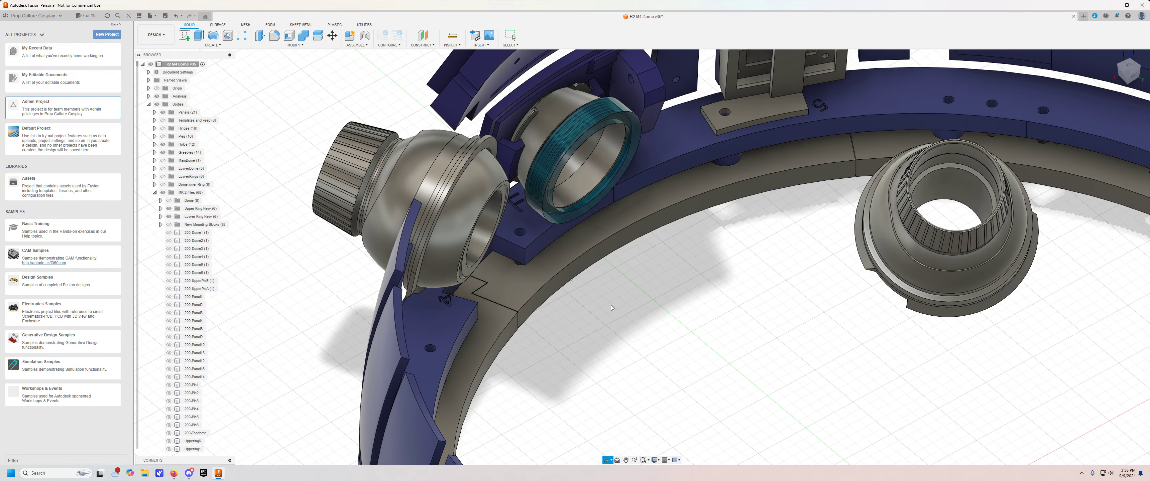
scroll(515, 183, up, 6)
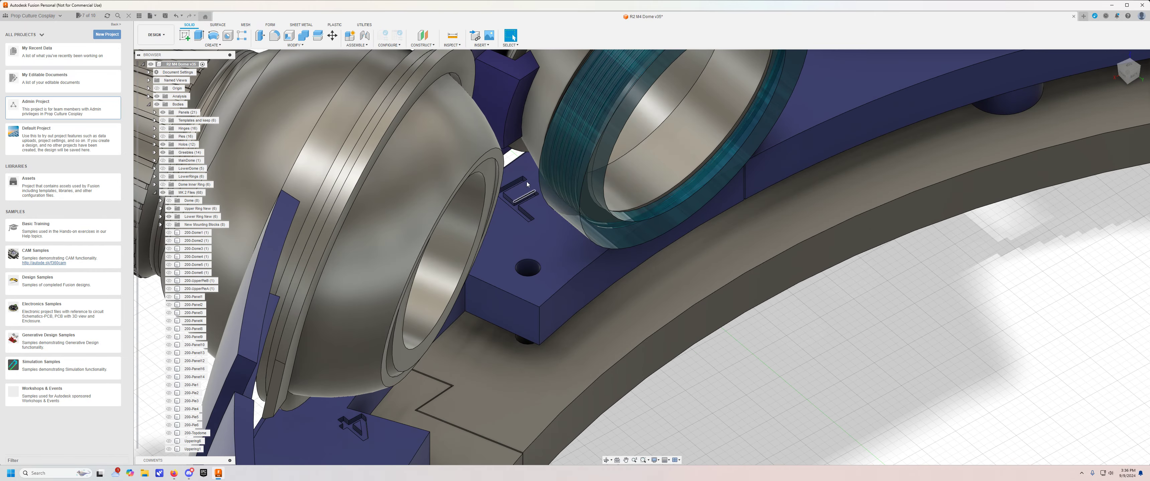
shift+middle_drag(711, 333, 592, 271)
Examine the upper and lower rings around the holos, including their segment joints, screw holes and cutouts.
scroll(566, 253, down, 8)
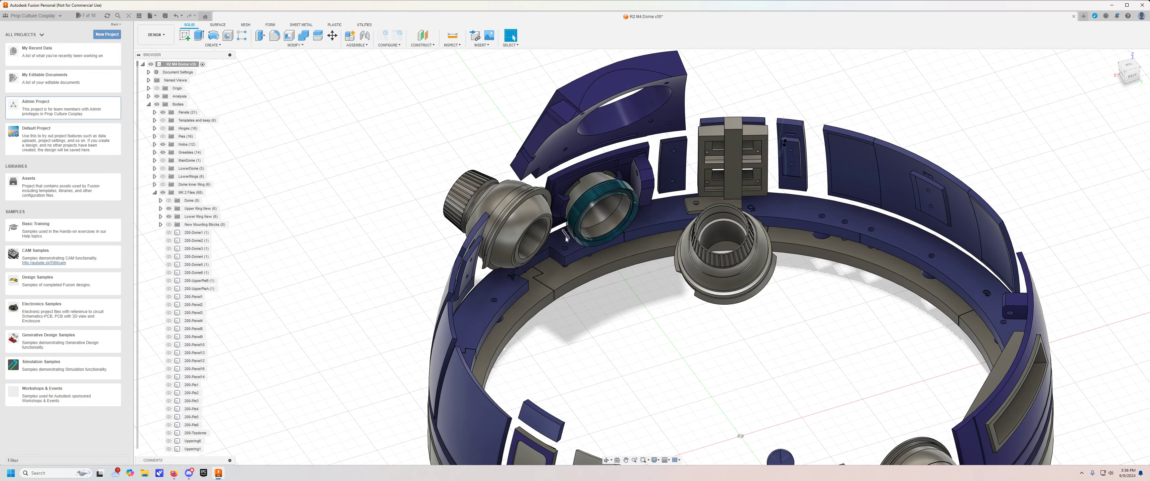
scroll(580, 276, up, 6)
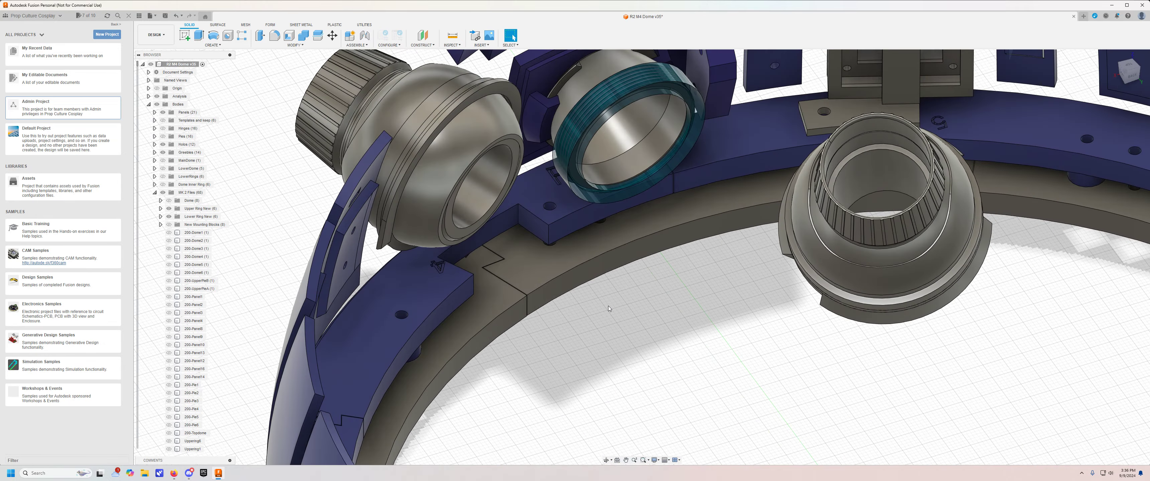
shift+middle_drag(602, 296, 849, 309)
shift+middle_drag(887, 278, 778, 359)
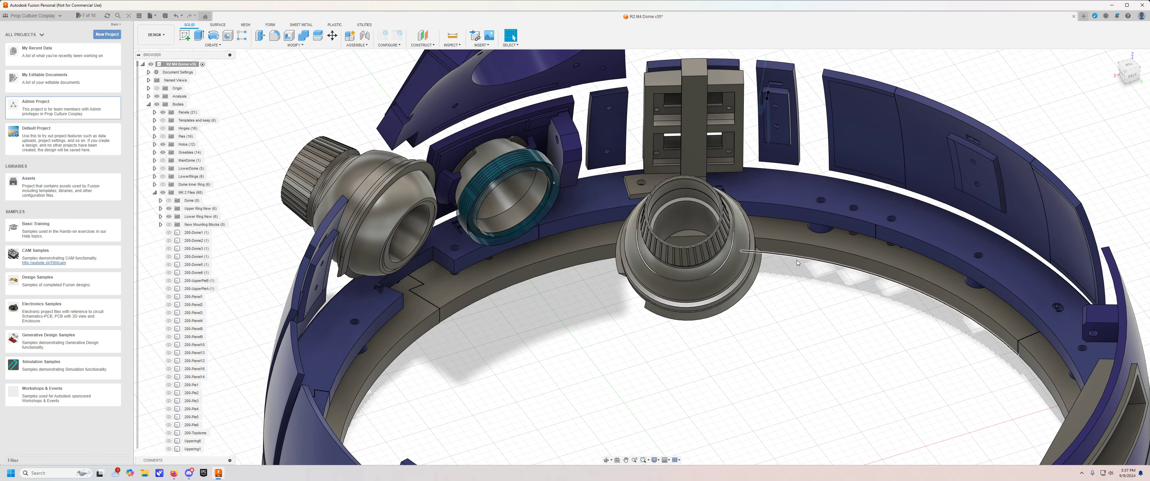
middle_drag(536, 316, 613, 321)
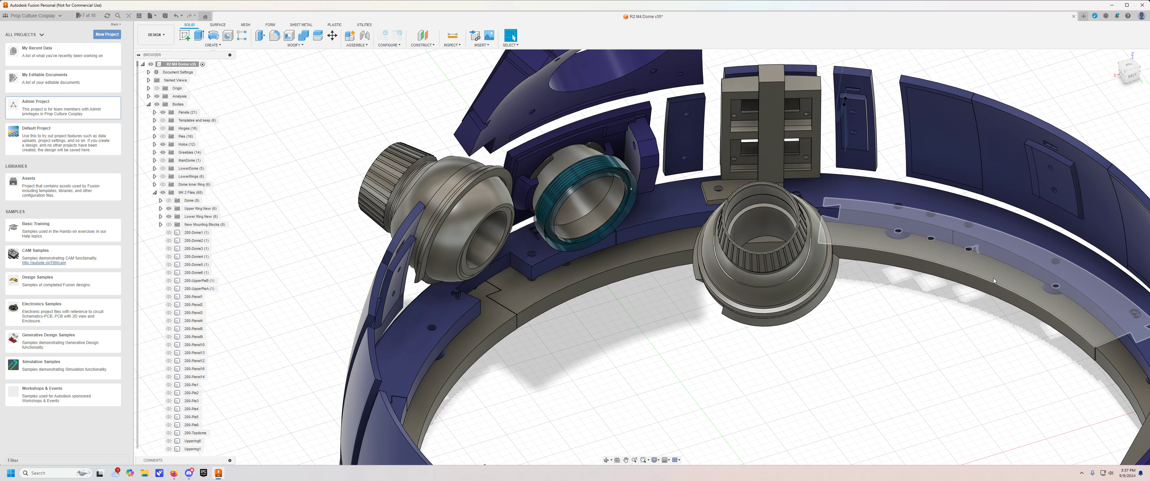
scroll(610, 333, down, 3)
middle_drag(610, 333, 663, 307)
shift+middle_drag(663, 307, 635, 321)
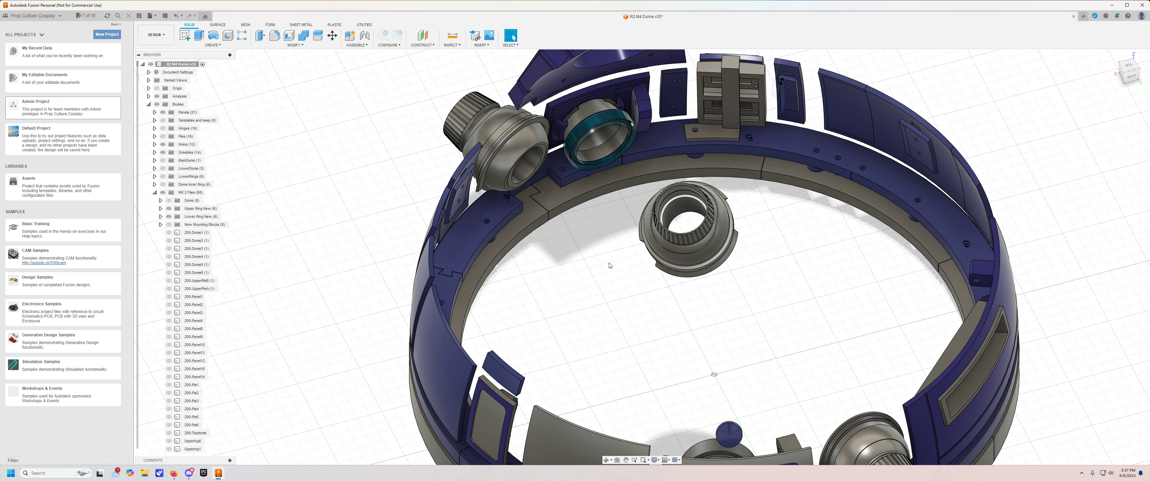
shift+middle_drag(610, 263, 604, 251)
middle_drag(627, 378, 611, 325)
scroll(604, 316, up, 3)
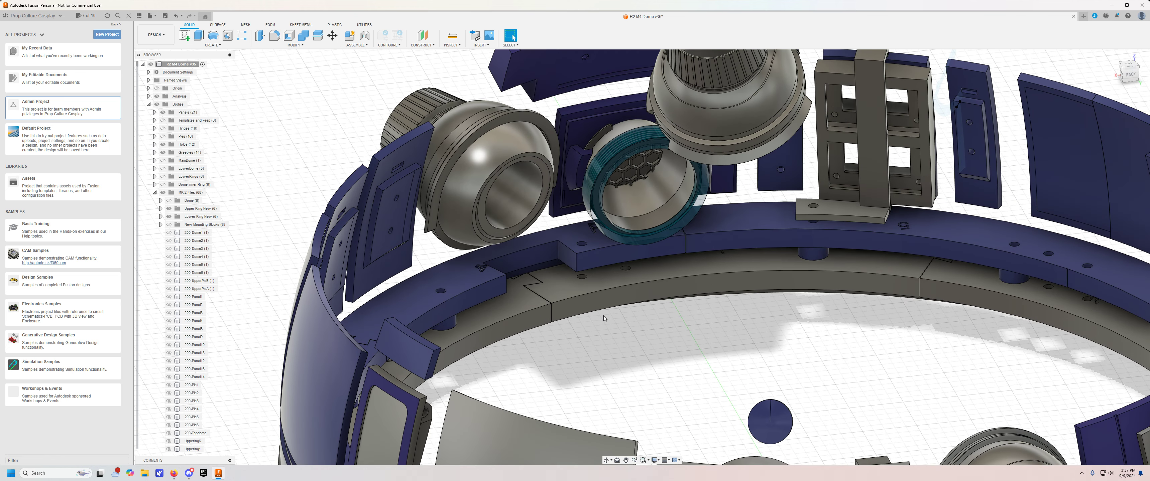
middle_drag(659, 348, 625, 274)
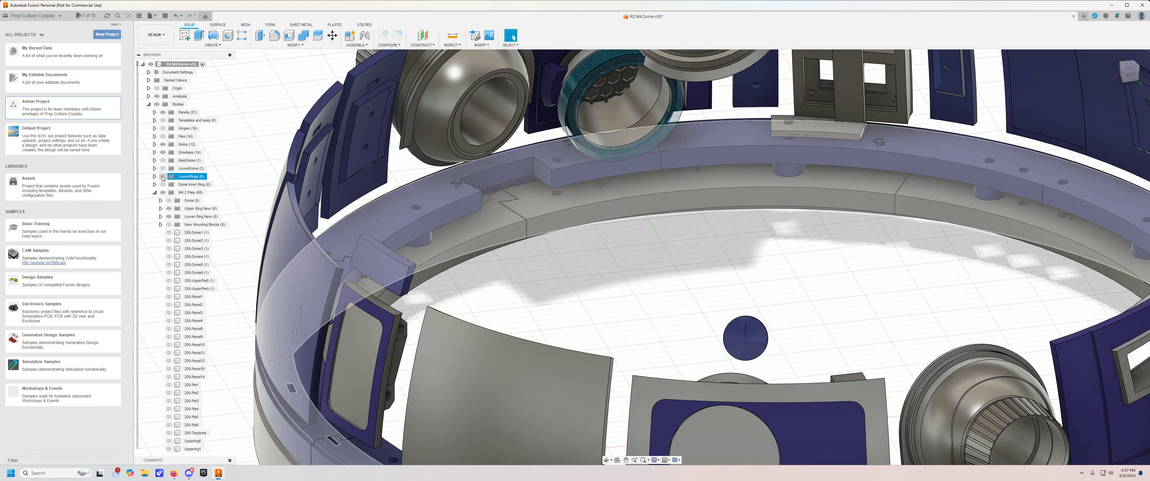
Hide the Upper Ring New and Lower Ring New groups and inspect the holos and panels on their own.
click(169, 208)
click(169, 217)
scroll(513, 214, down, 3)
shift+middle_drag(536, 216, 615, 277)
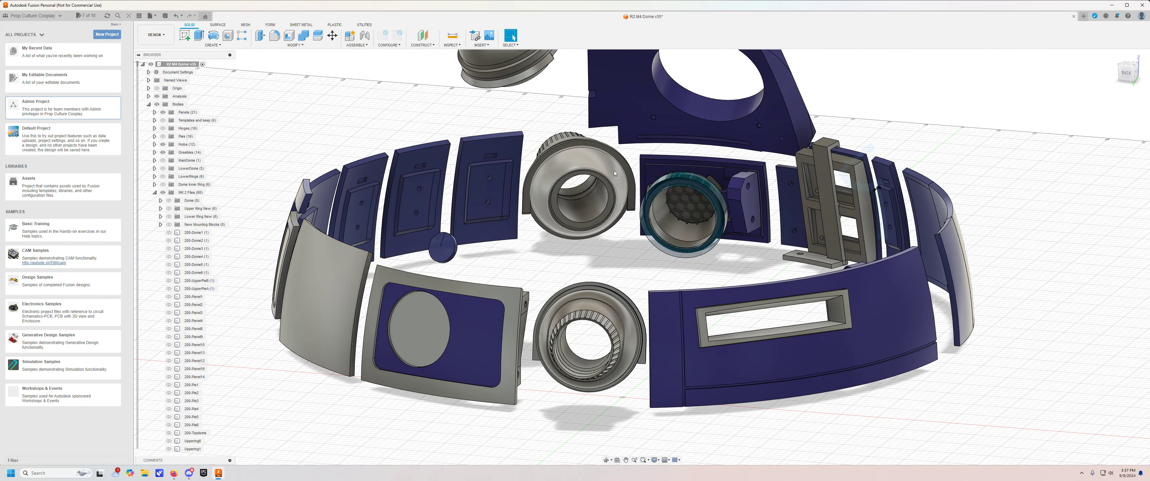
scroll(615, 173, up, 3)
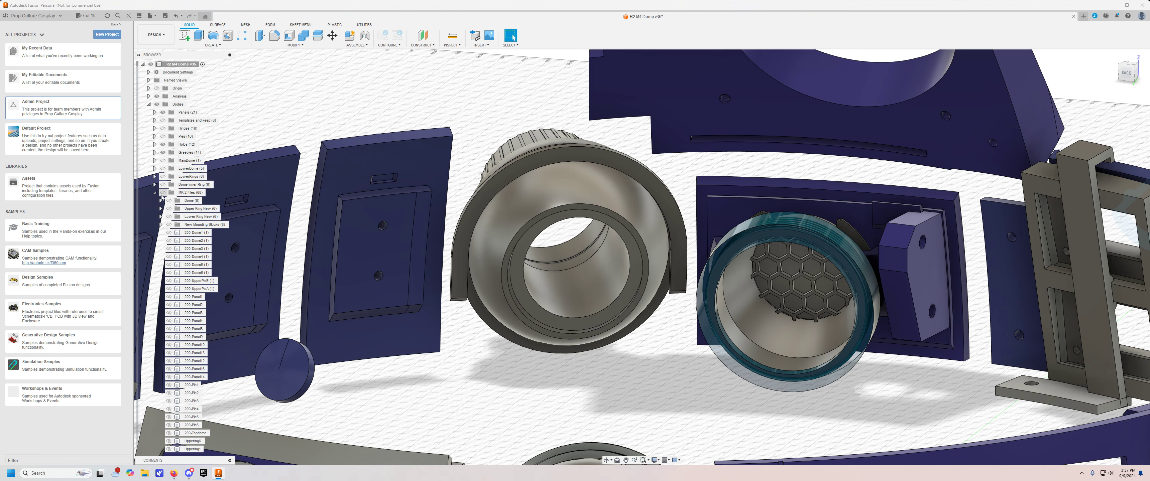
Show the Dome body group again and inspect the seats of both adjacent holos from inside.
click(163, 193)
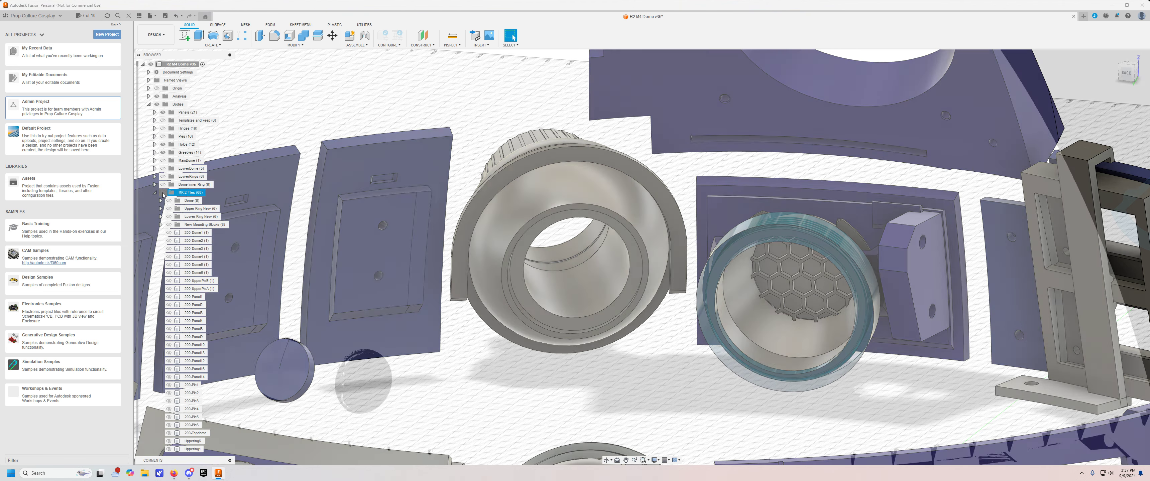
click(169, 200)
shift+middle_drag(503, 298, 574, 221)
scroll(551, 125, up, 2)
scroll(549, 142, down, 3)
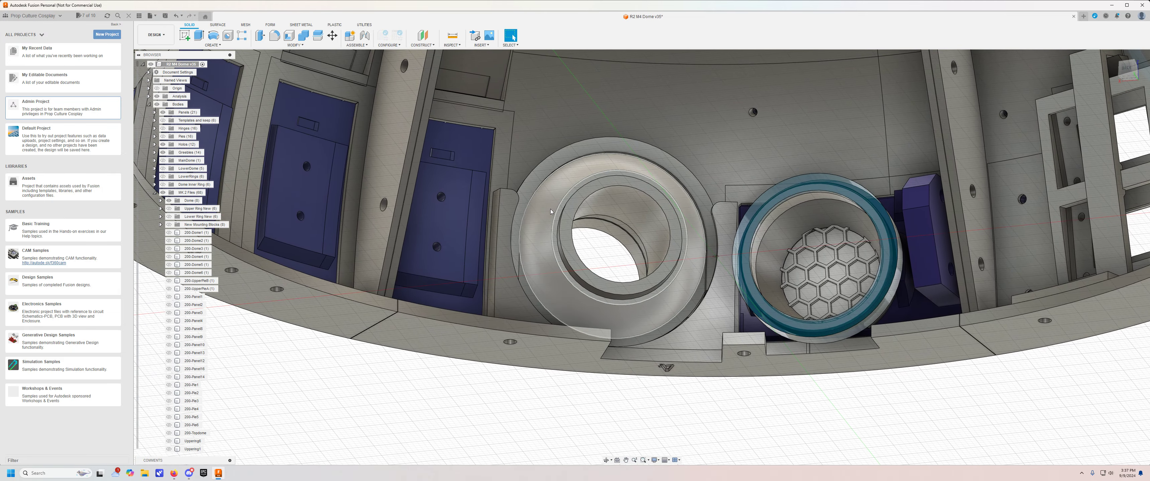
Examine the holo seats and their clearance to the surrounding frame from inside and through the upper dome openings.
shift+middle_drag(683, 256, 664, 215)
scroll(699, 219, up, 5)
middle_drag(511, 225, 806, 124)
scroll(681, 111, down, 4)
scroll(714, 147, down, 4)
shift+middle_drag(630, 161, 606, 308)
shift+middle_drag(606, 309, 648, 282)
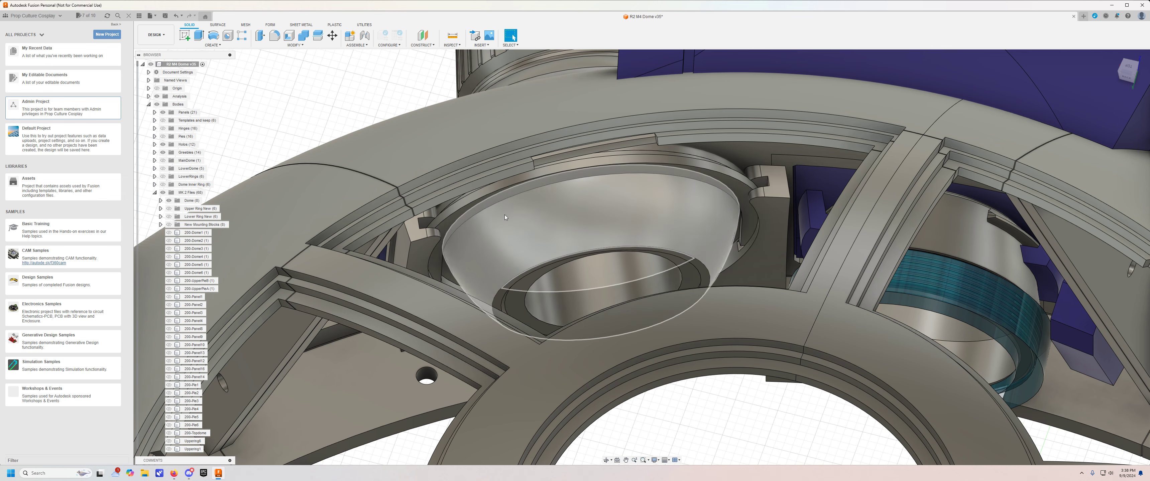
scroll(505, 218, down, 3)
mouse_move(505, 218)
shift+middle_down()
mouse_move(467, 196)
mouse_move(482, 217)
shift+middle_up()
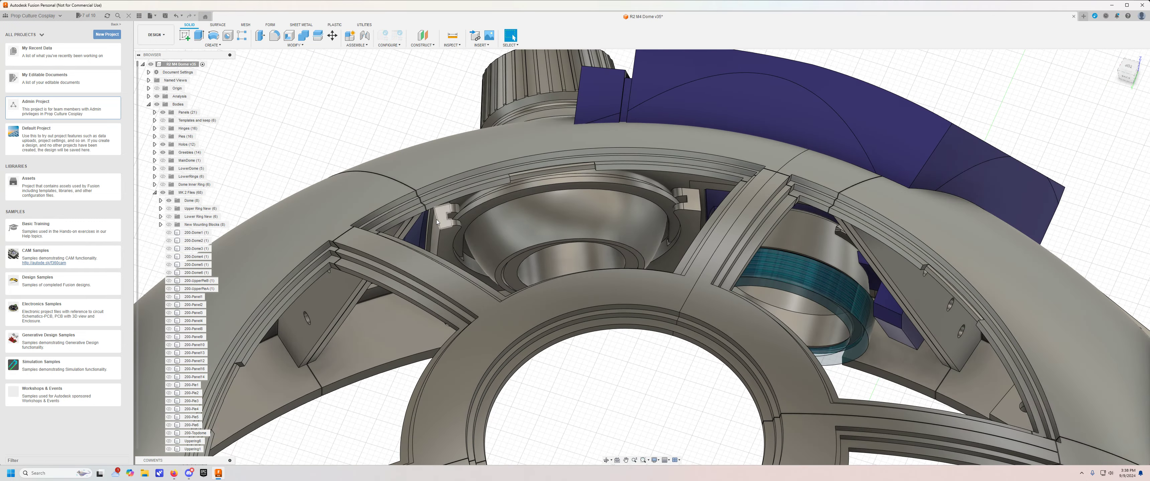
shift+middle_drag(481, 298, 747, 255)
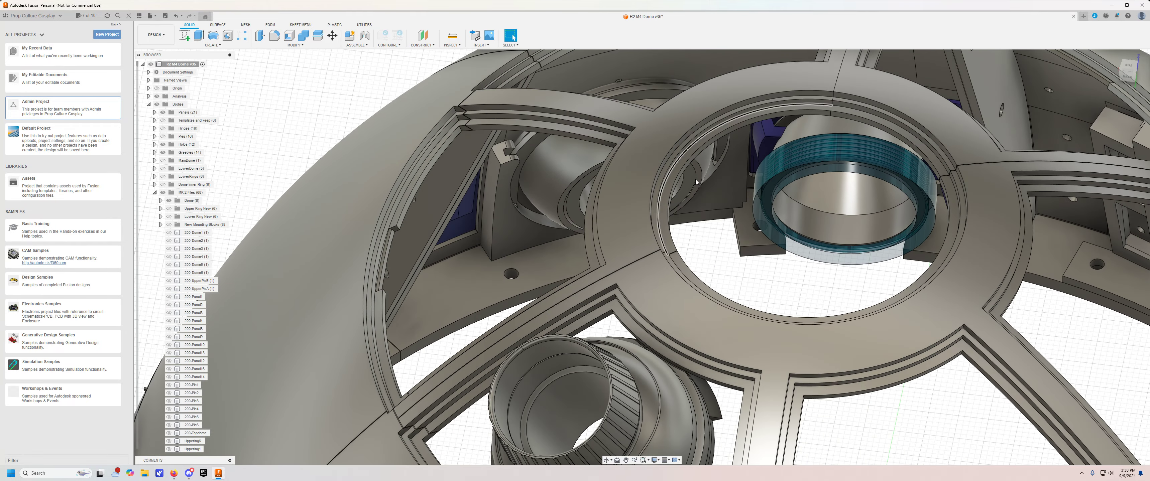
shift+middle_drag(703, 179, 713, 249)
middle_drag(761, 200, 633, 305)
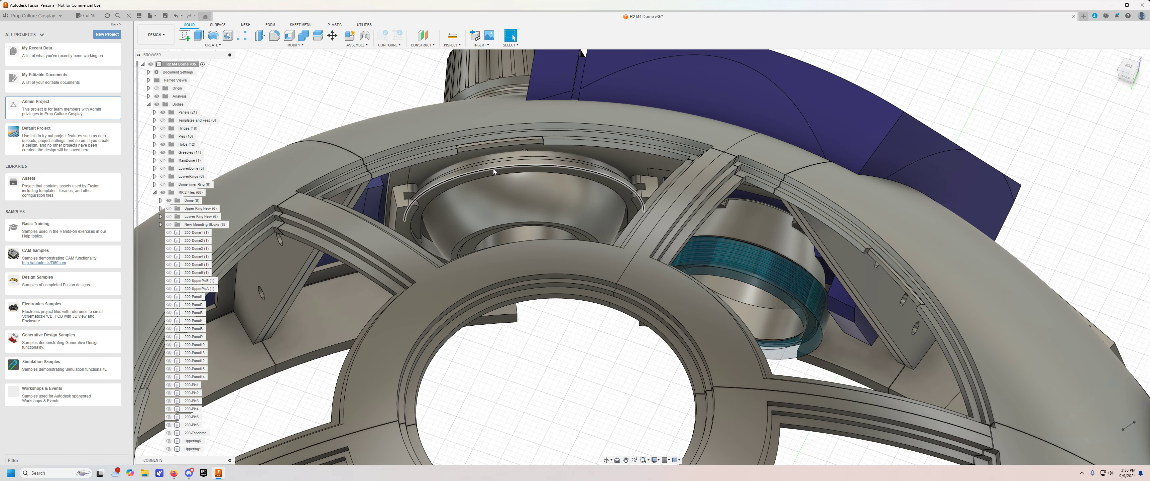
Show both HoloFrame Combined bodies and bring the rear holo's servo frame into close view from beneath the dome.
scroll(165, 223, down, 10)
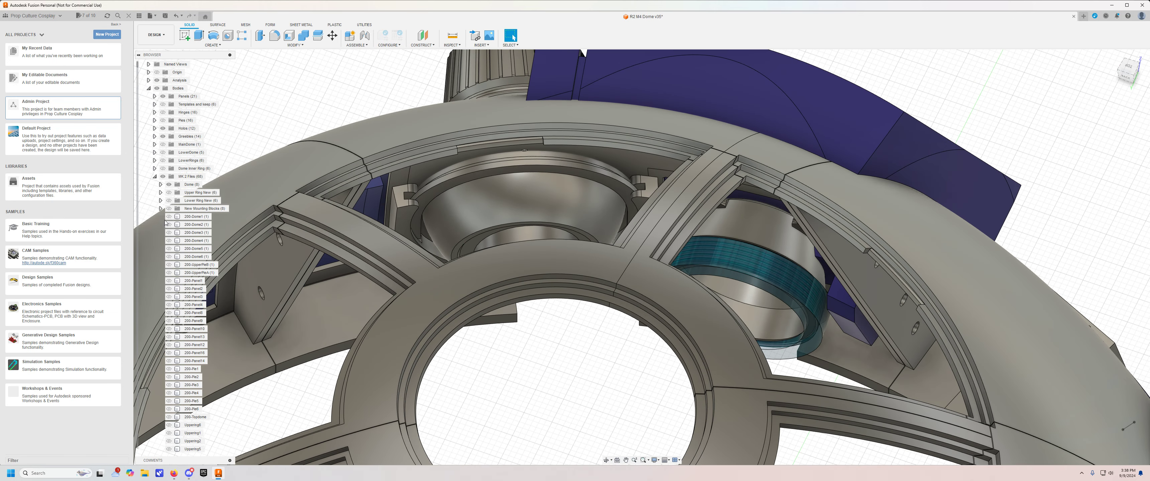
scroll(161, 236, down, 9)
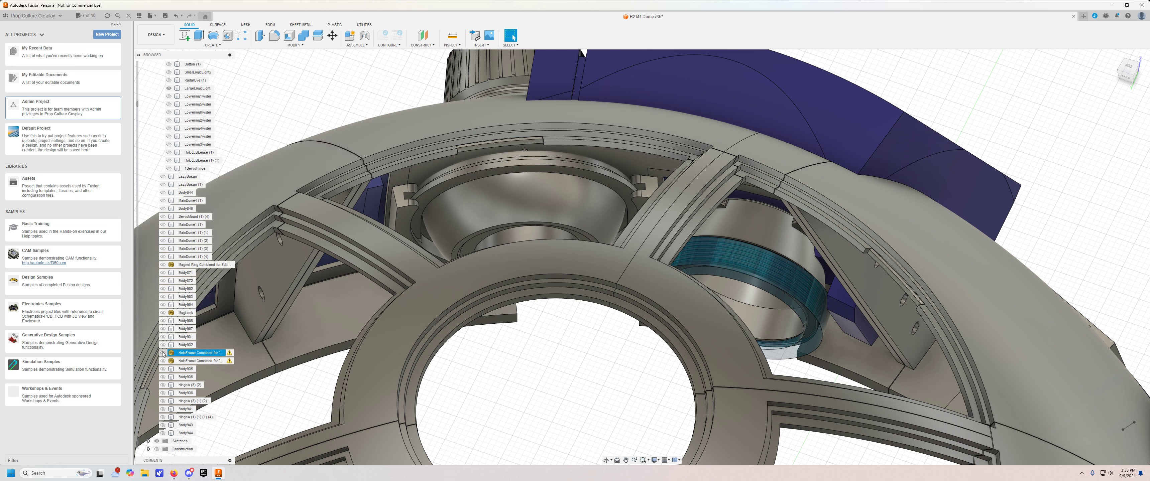
click(163, 360)
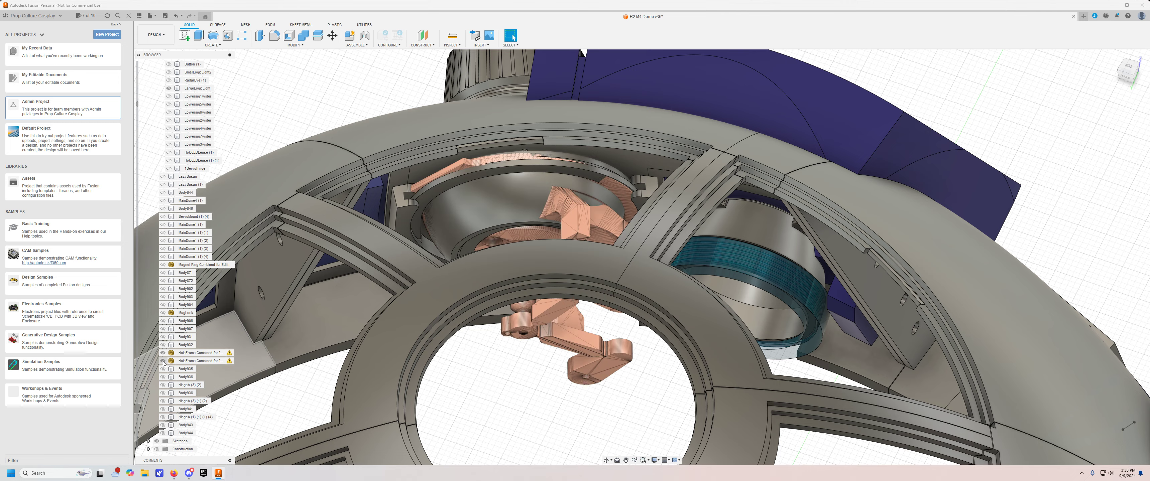
middle_drag(548, 412, 553, 253)
scroll(555, 249, down, 10)
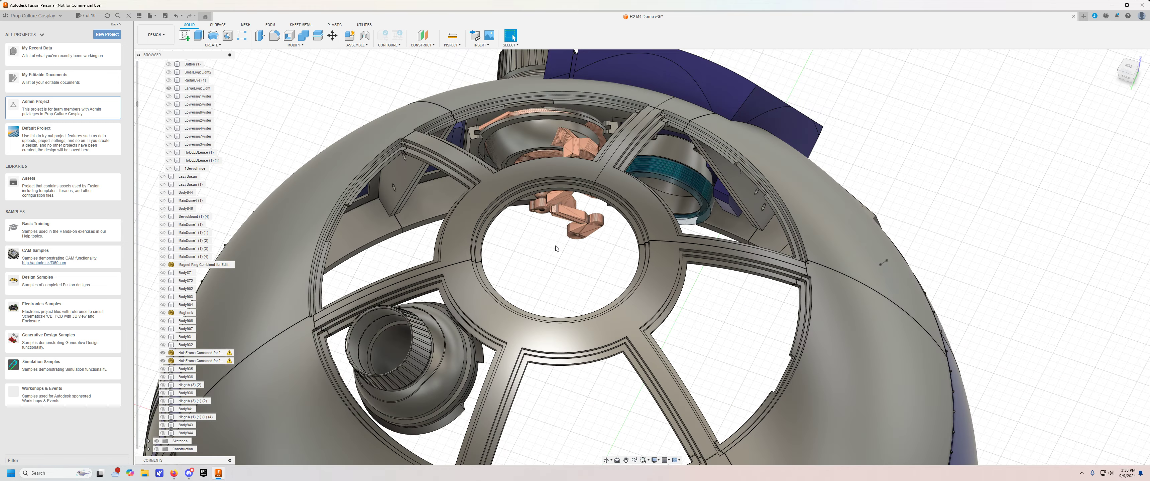
shift+middle_drag(542, 393, 603, 259)
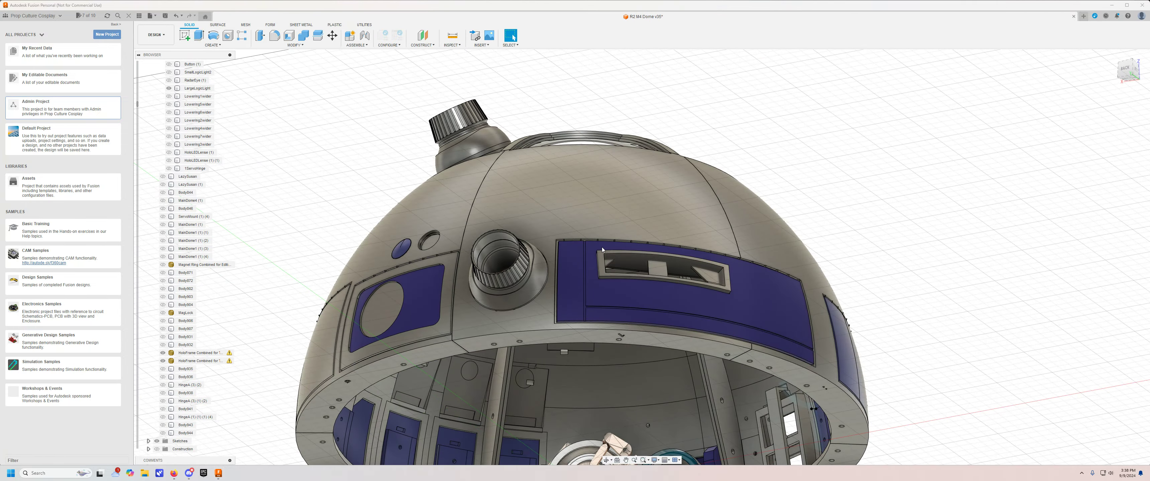
middle_drag(587, 388, 569, 244)
scroll(576, 246, up, 8)
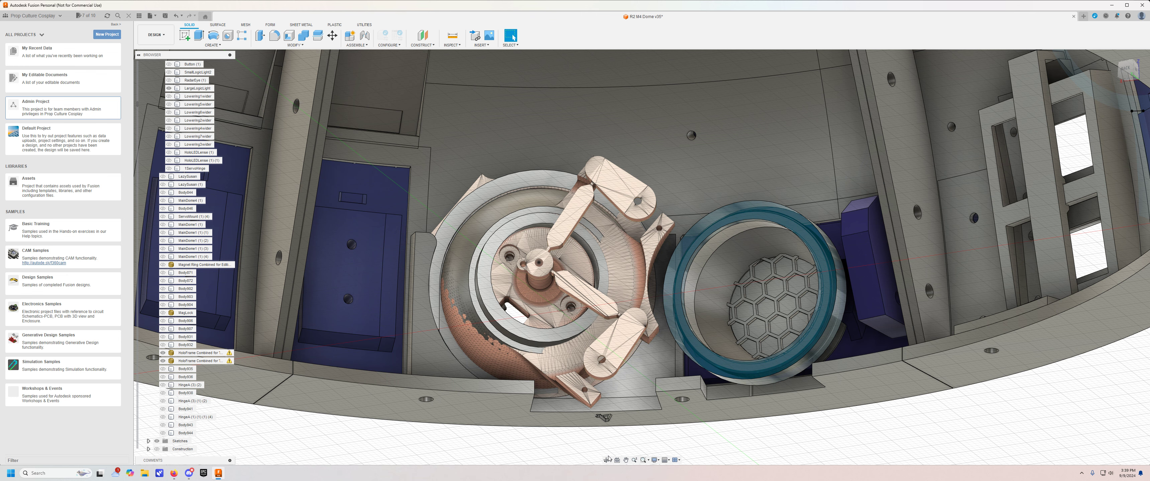
Examine the rear holo frame's servo arms and their clearance to the base flange notch and the adjacent lens ring.
click(509, 266)
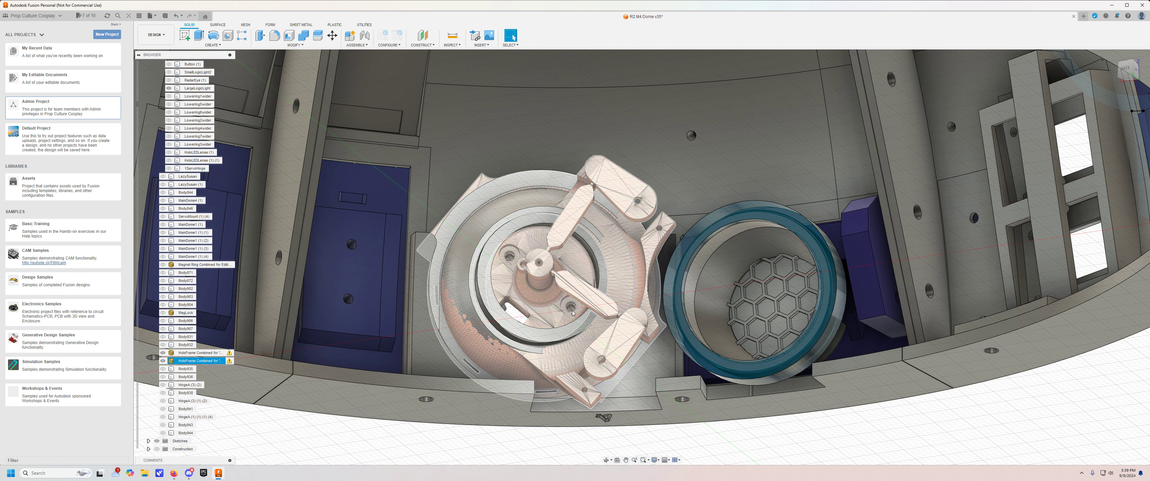
click(511, 312)
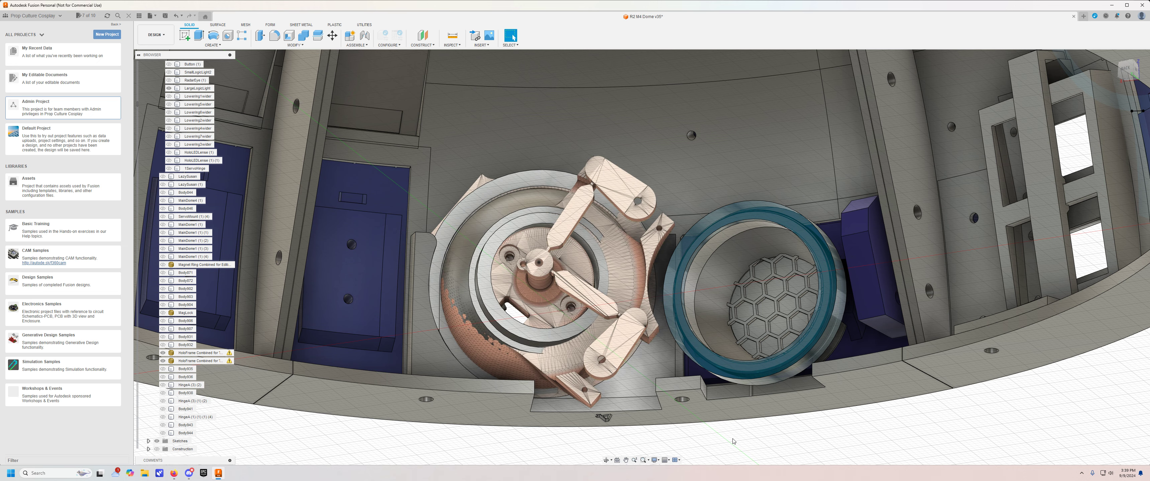
shift+middle_drag(733, 441, 670, 330)
shift+middle_drag(589, 369, 580, 313)
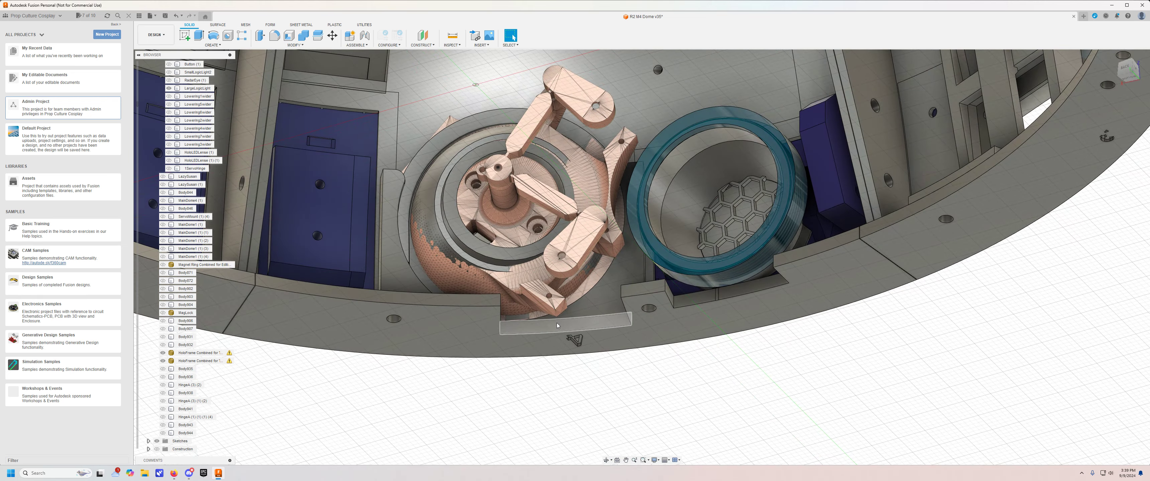
shift+middle_drag(644, 365, 684, 342)
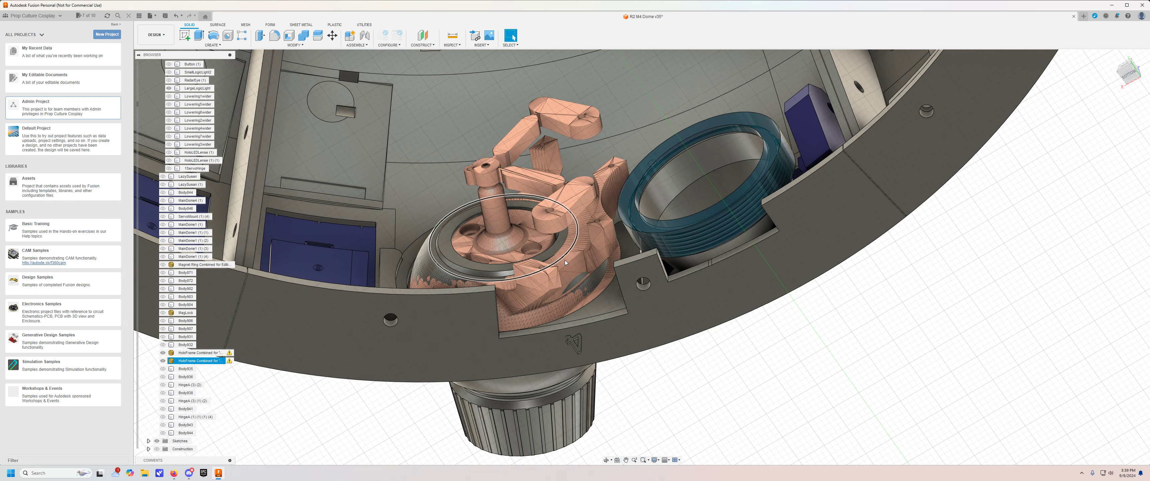
shift+middle_drag(729, 372, 735, 402)
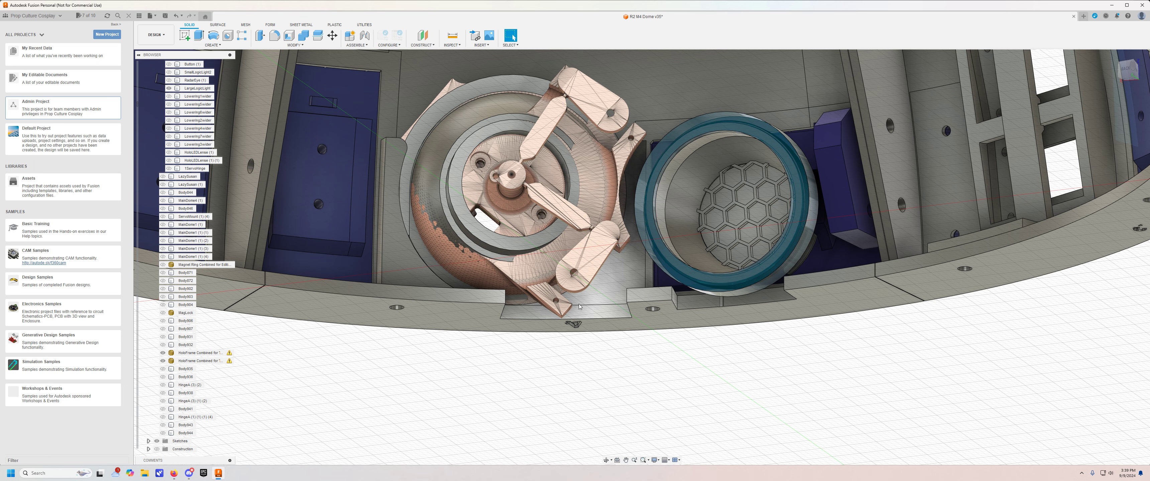
shift+middle_drag(629, 384, 585, 290)
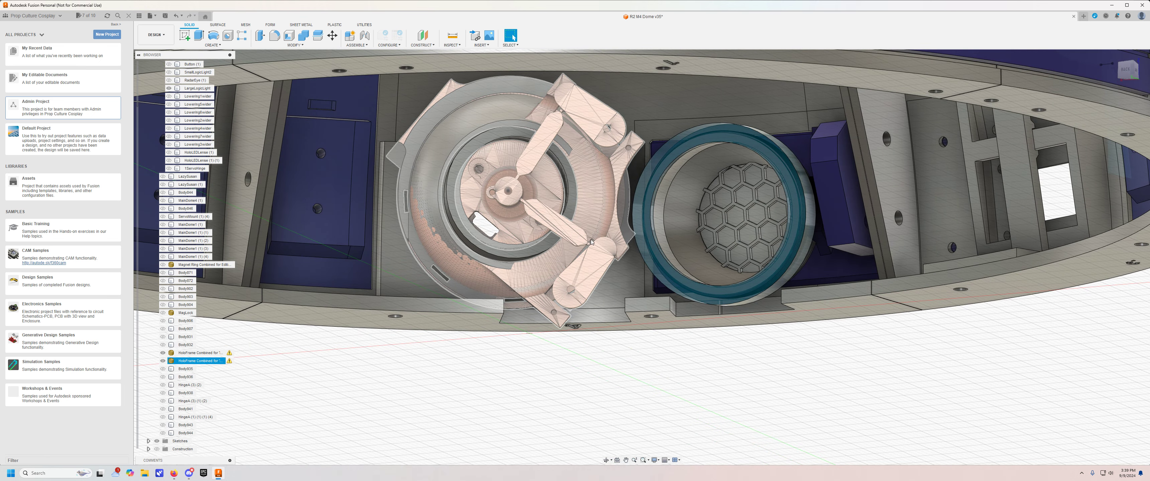
Inspect the other holo frame's fit between the neighbouring panel and the vertical dome segment joint.
shift+middle_drag(695, 352, 684, 335)
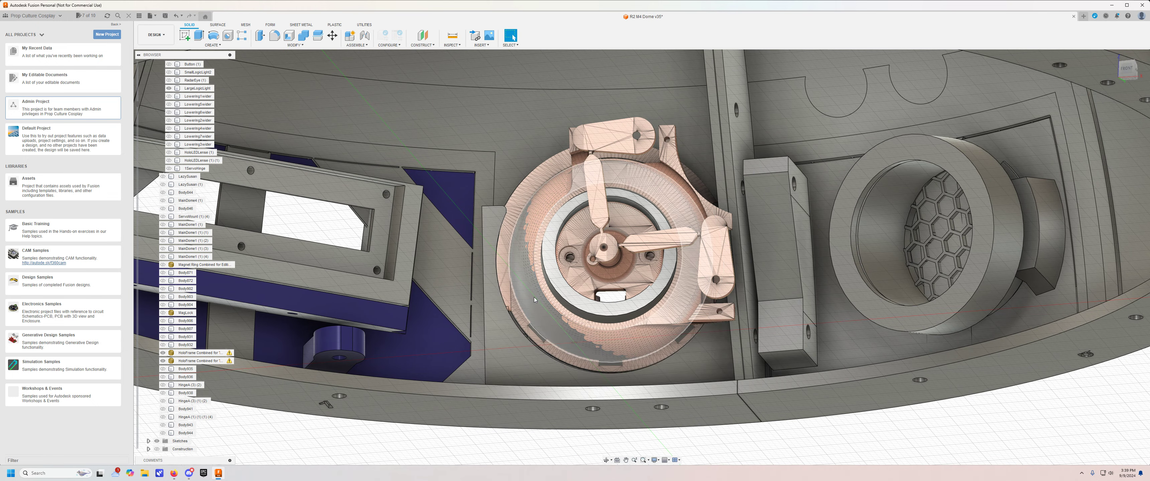
click(646, 261)
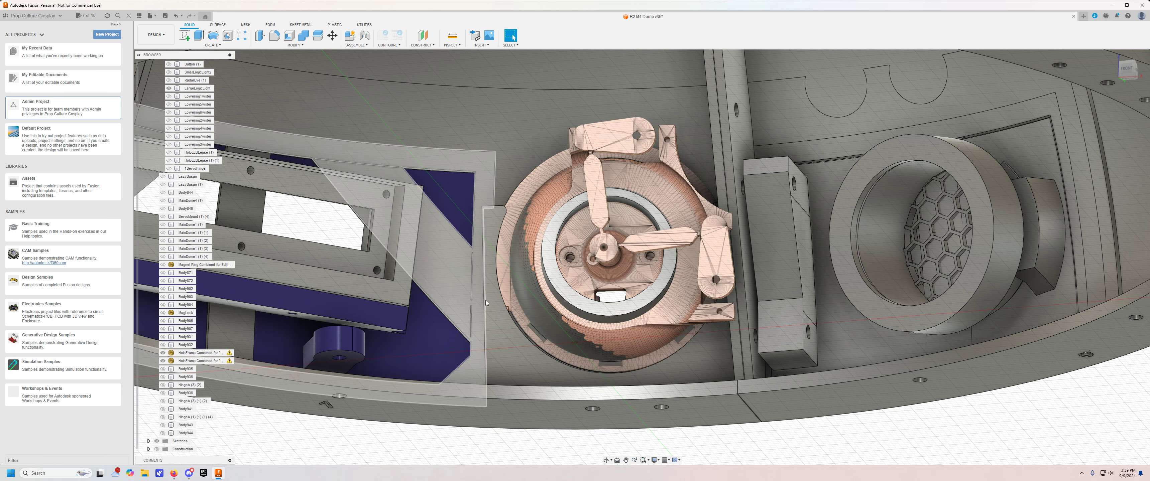
click(616, 261)
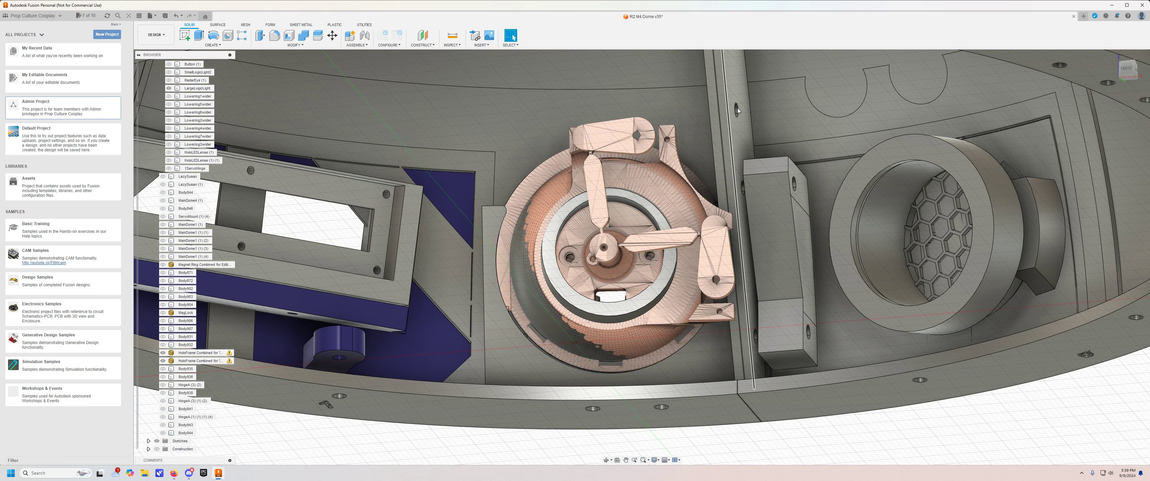
shift+middle_drag(712, 106, 719, 108)
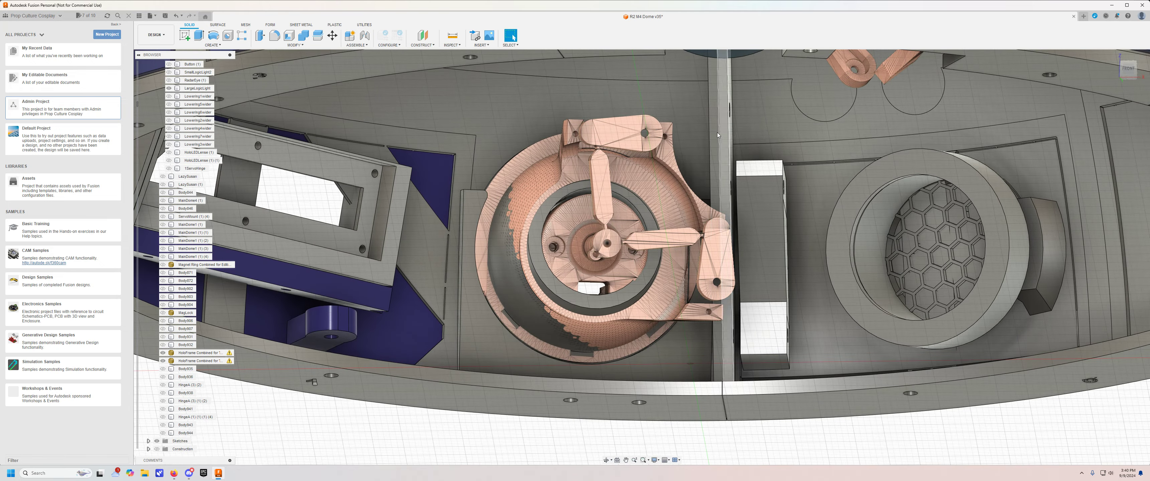
Hide the Holos body group and both HoloFrame Combined bodies.
scroll(750, 254, down, 5)
shift+middle_drag(750, 254, 1023, 218)
shift+middle_drag(524, 261, 352, 326)
scroll(185, 122, up, 5)
scroll(207, 201, up, 9)
scroll(208, 200, up, 3)
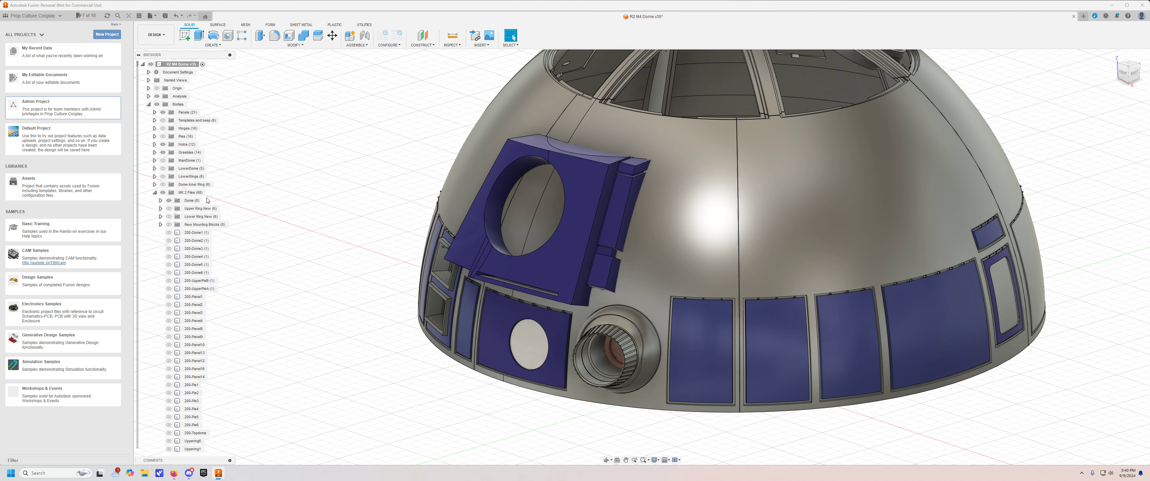
click(162, 144)
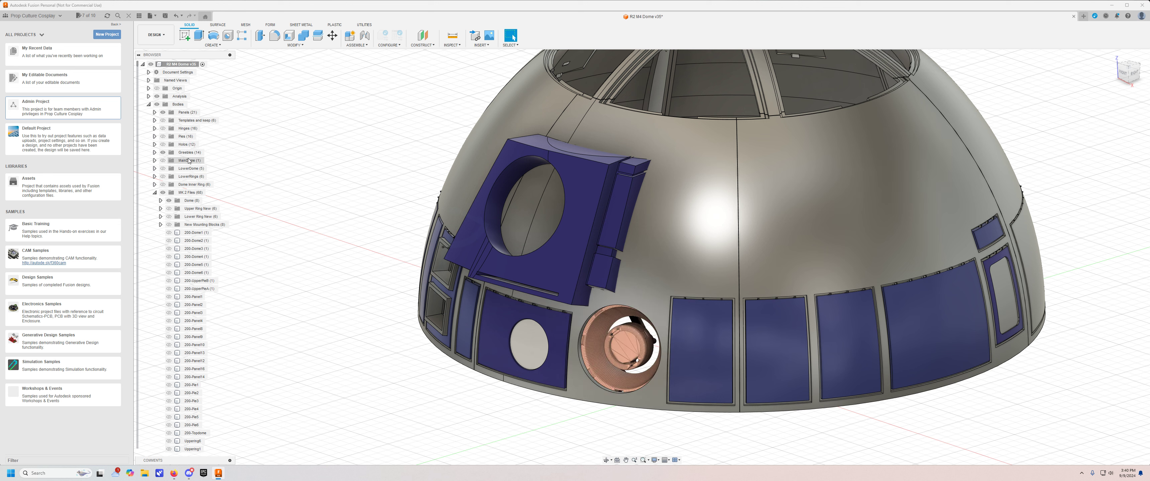
scroll(193, 305, down, 15)
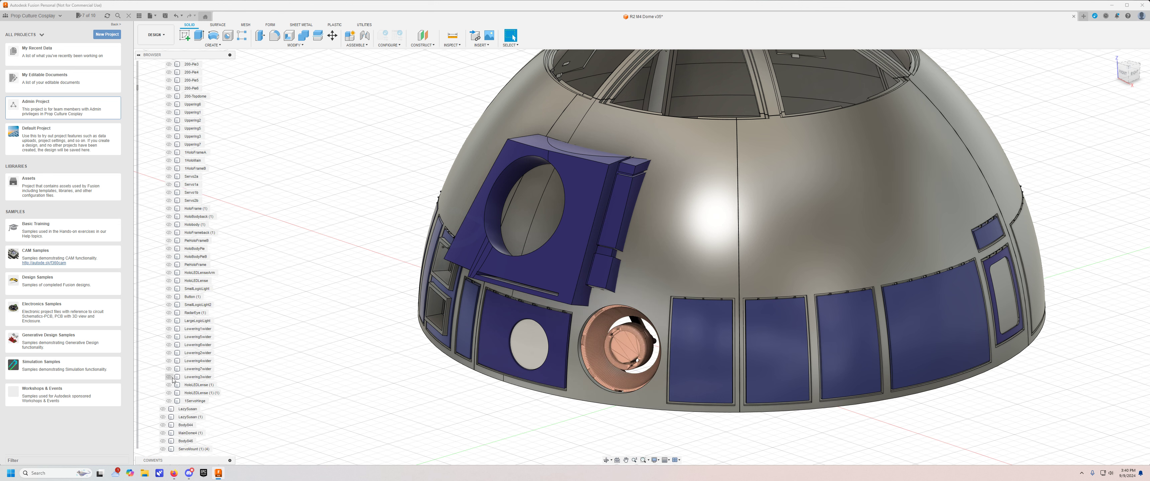
scroll(172, 380, down, 6)
click(163, 386)
click(163, 385)
click(162, 394)
Expand the Dome body group and hide the 200-Dome1 segment to open a view into the dome.
shift+middle_drag(296, 352, 590, 325)
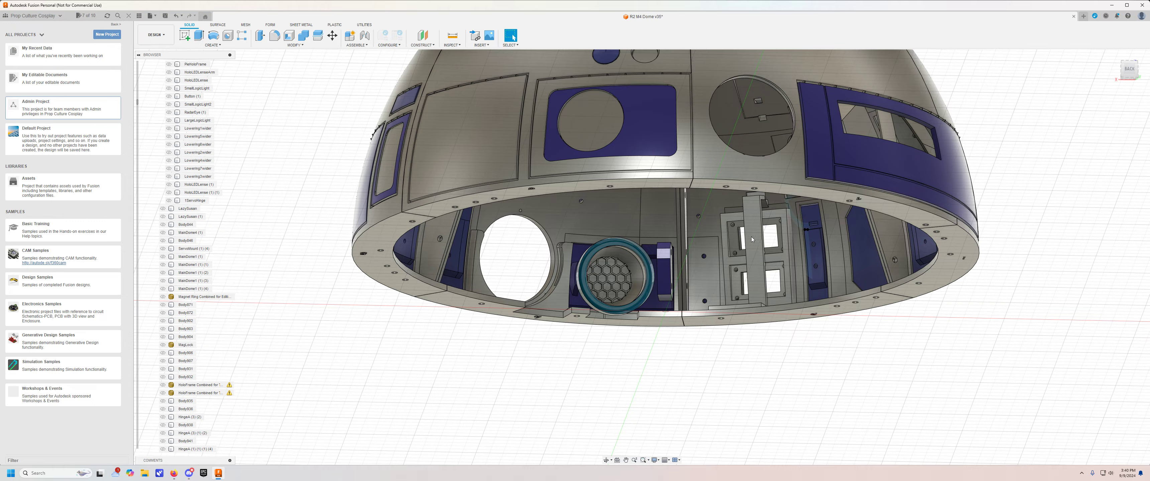
shift+middle_drag(754, 383, 692, 436)
scroll(195, 160, up, 9)
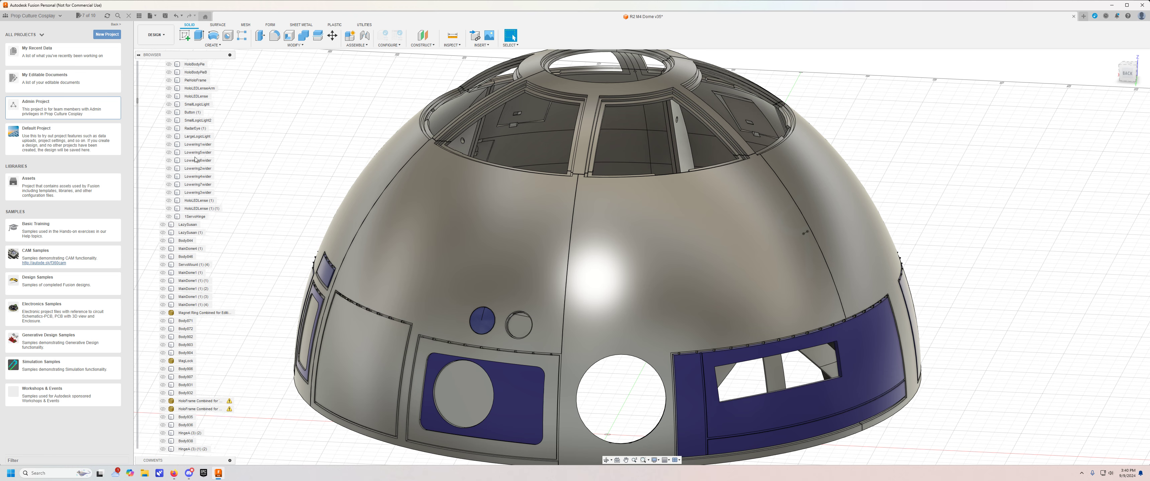
scroll(194, 160, up, 20)
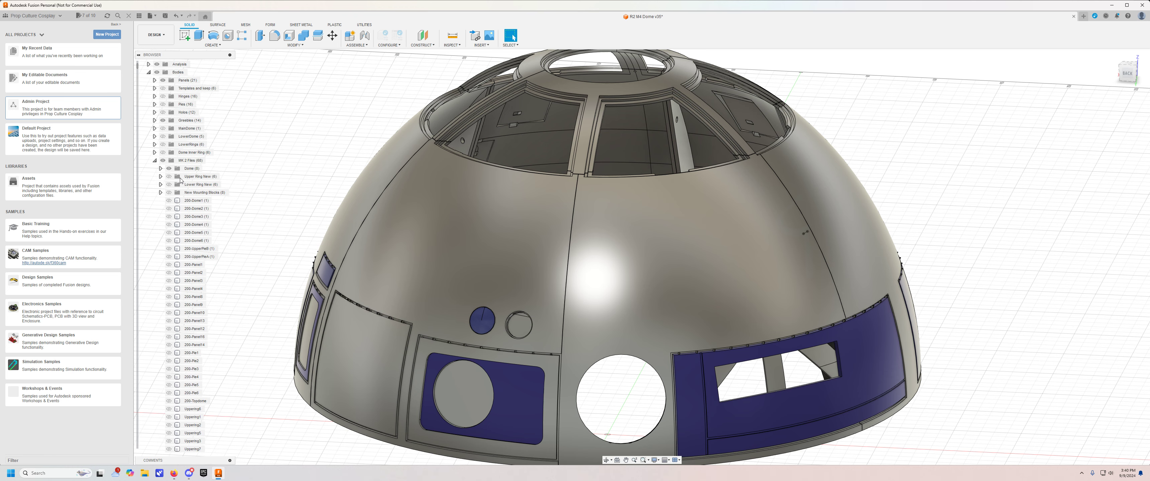
click(161, 169)
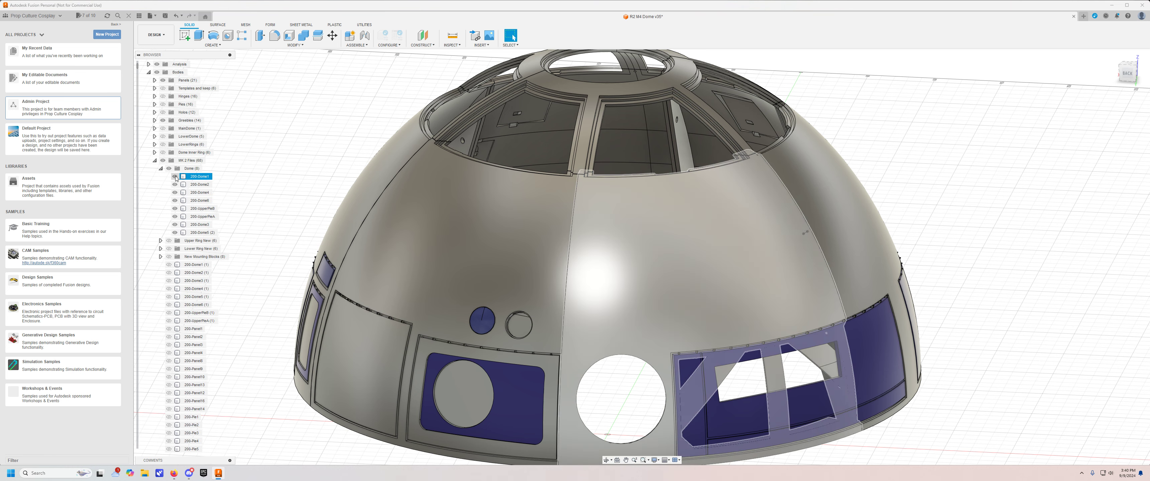
click(175, 177)
shift+middle_drag(728, 255, 707, 290)
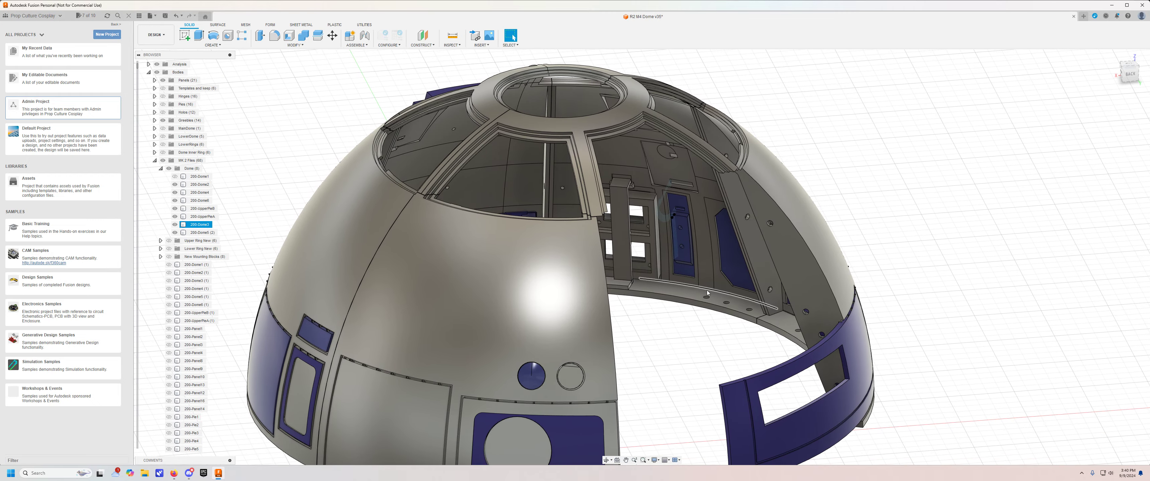
Examine the two-window logic frame, its vertical brace and the raised screw block on the base flange inside the dome.
scroll(707, 290, up, 4)
shift+middle_drag(647, 319, 606, 356)
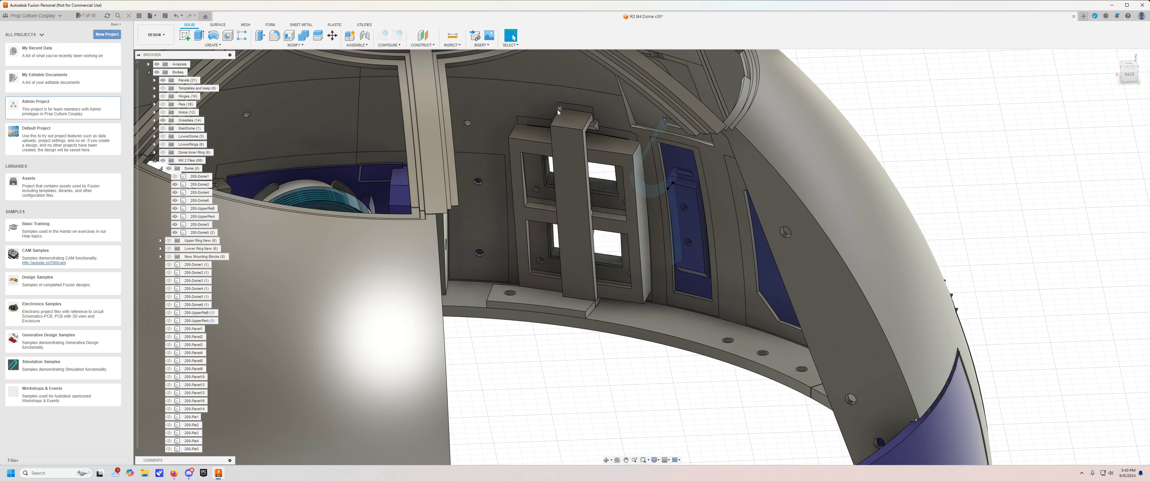
scroll(558, 113, up, 3)
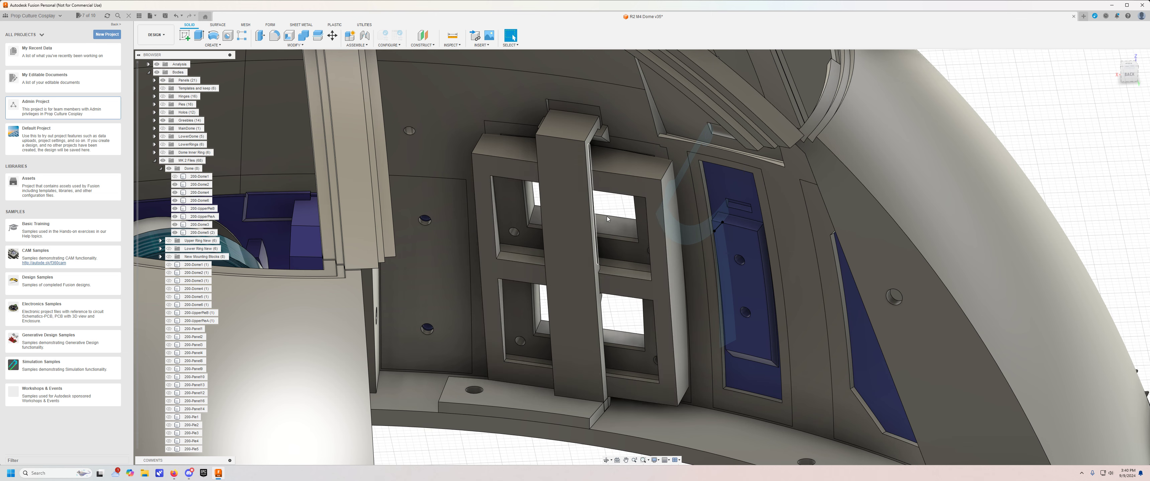
click(486, 143)
mouse_move(555, 447)
middle_down()
mouse_move(560, 428)
mouse_move(552, 434)
middle_up()
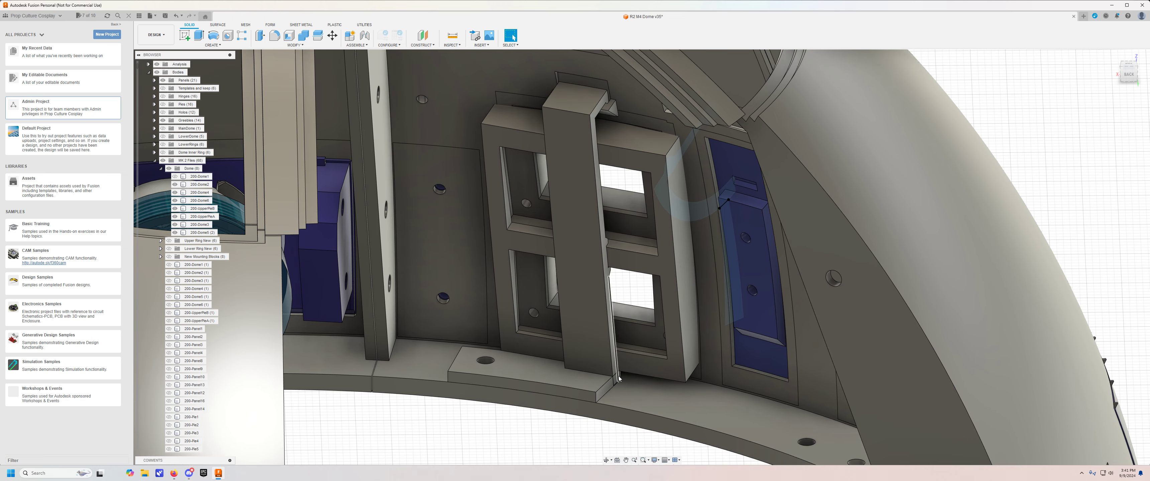
click(694, 401)
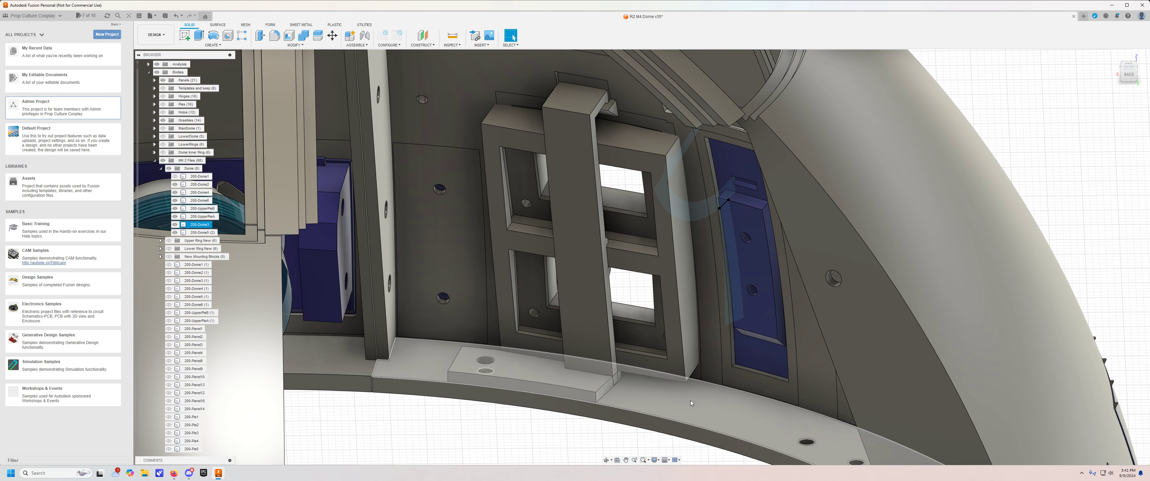
click(554, 429)
shift+middle_drag(539, 424, 582, 347)
shift+middle_drag(565, 286, 562, 337)
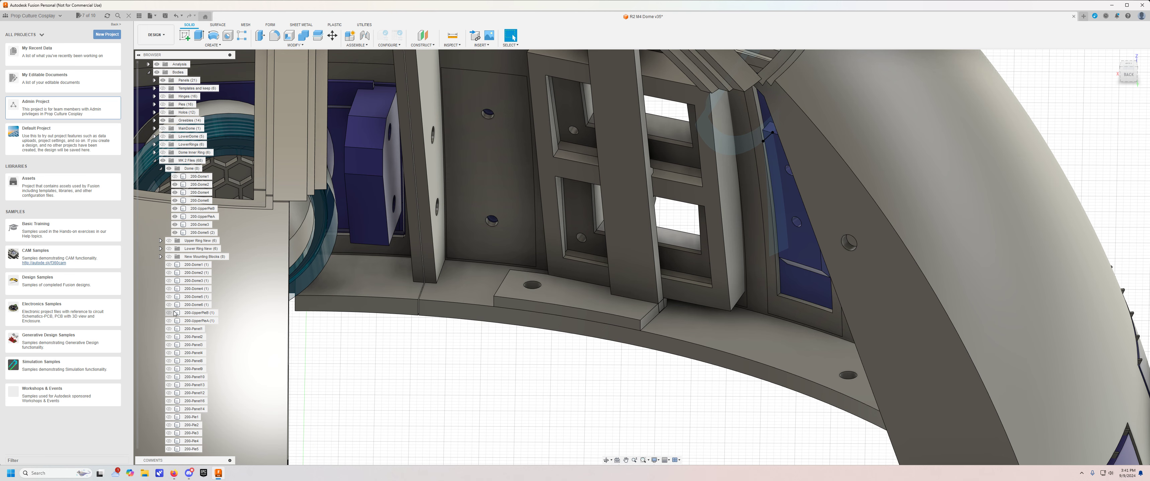
Show the Upper Ring New and Lower Ring New groups and inspect how they fit beneath the base flange and screw block.
click(168, 241)
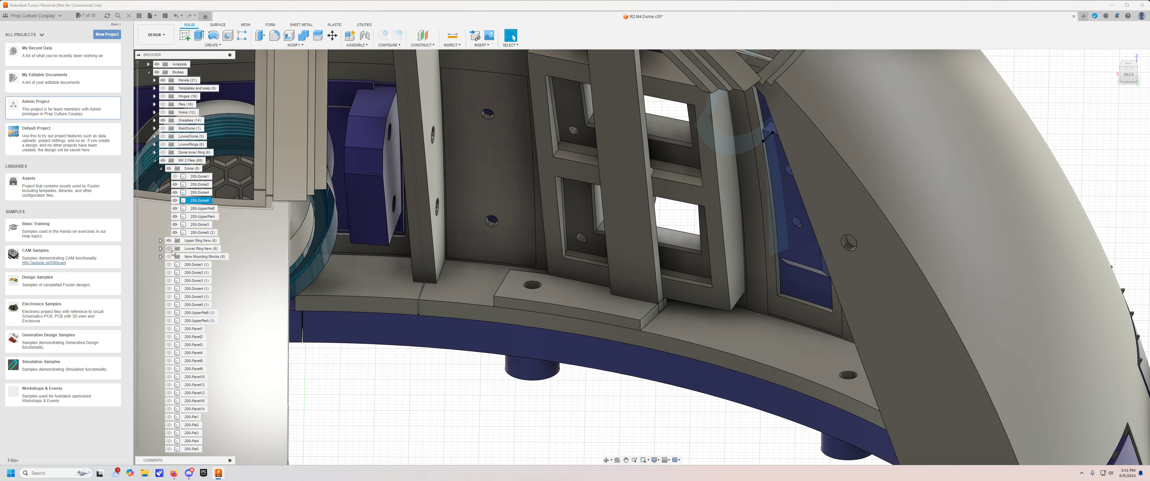
click(169, 248)
scroll(498, 375, down, 3)
scroll(499, 375, down, 2)
middle_drag(513, 416, 547, 203)
shift+middle_drag(546, 393, 550, 314)
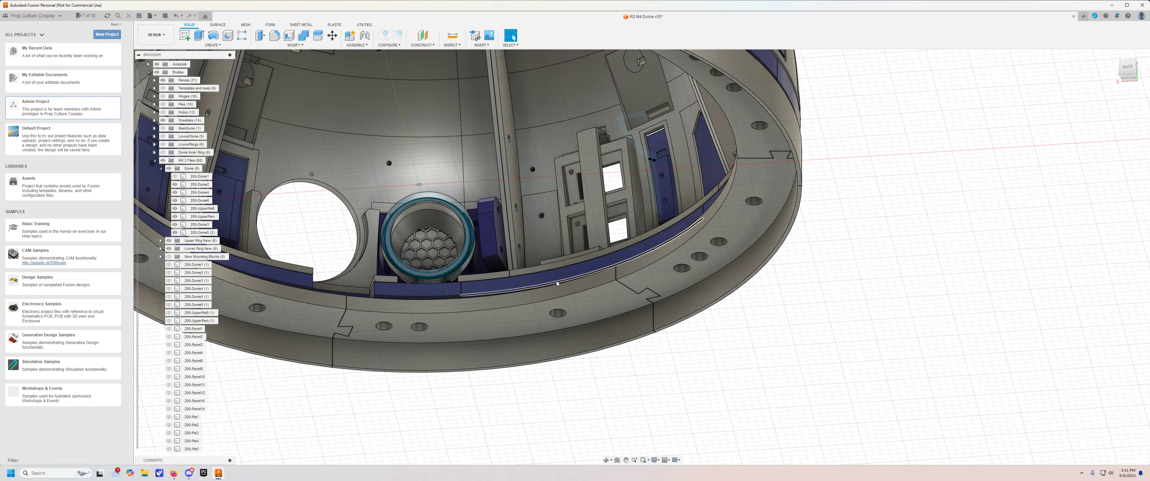
shift+middle_drag(557, 314, 513, 38)
shift+middle_drag(552, 214, 555, 273)
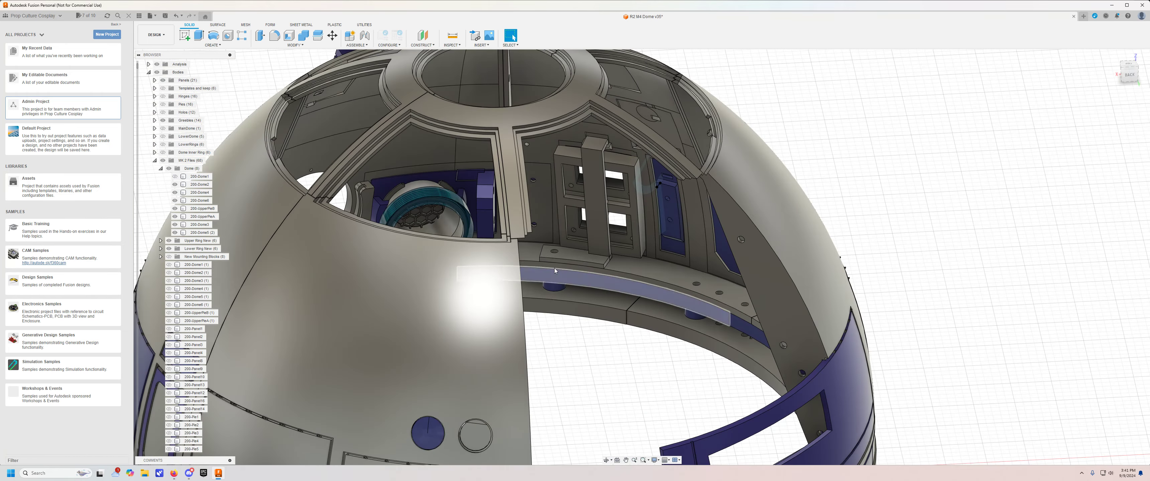
scroll(549, 258, up, 3)
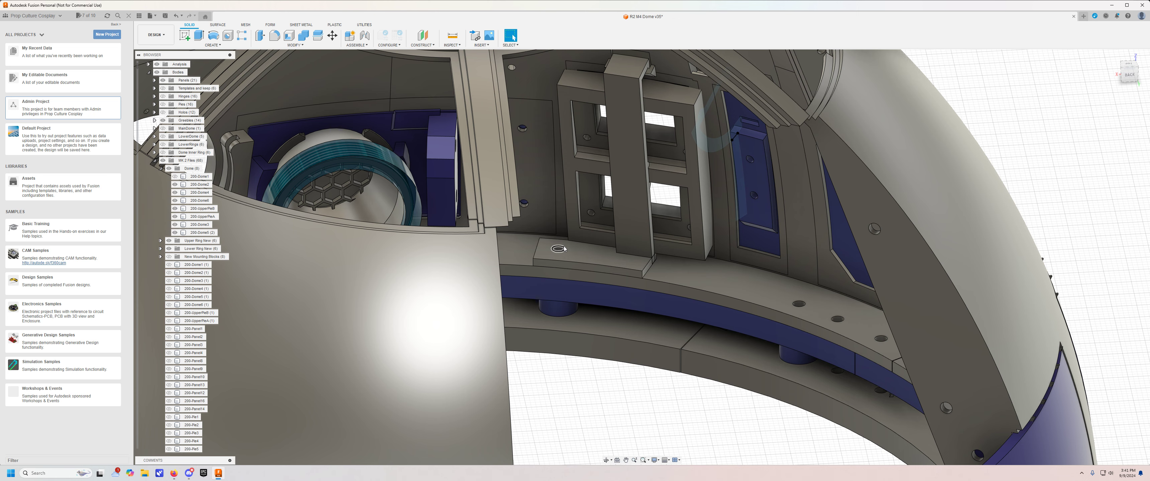
Show the 200-Dome1 segment again to close the dome shell and bring the dome's front into view.
scroll(557, 251, down, 5)
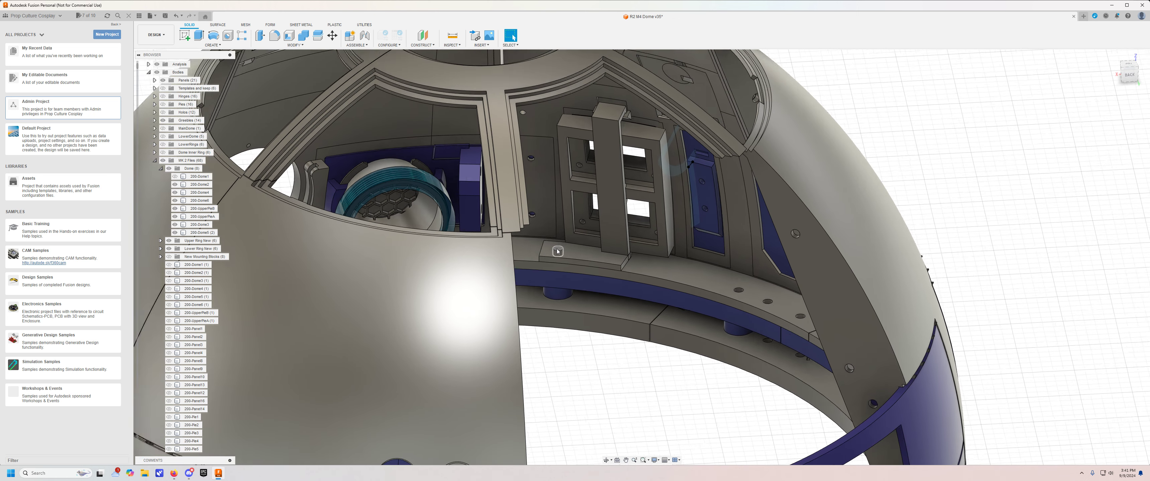
shift+middle_drag(607, 356, 606, 357)
key(Escape)
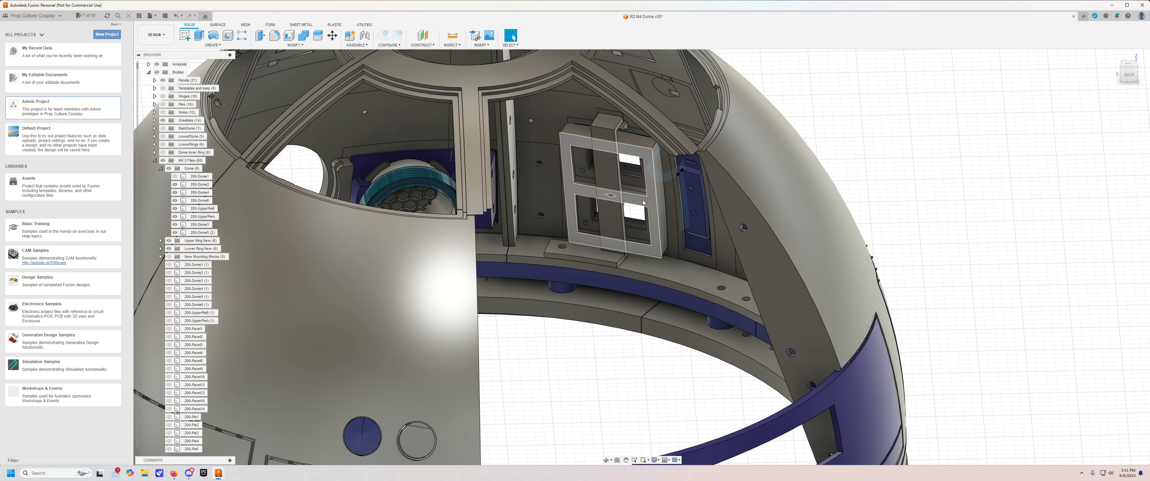
scroll(626, 199, down, 5)
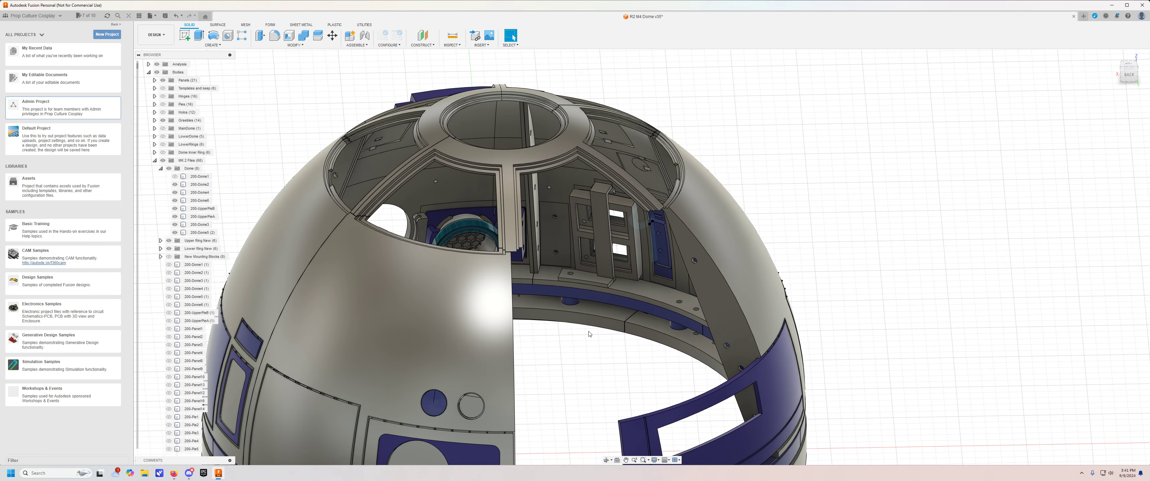
click(175, 177)
shift+middle_drag(332, 185, 919, 176)
shift+middle_drag(603, 199, 642, 178)
key(Escape)
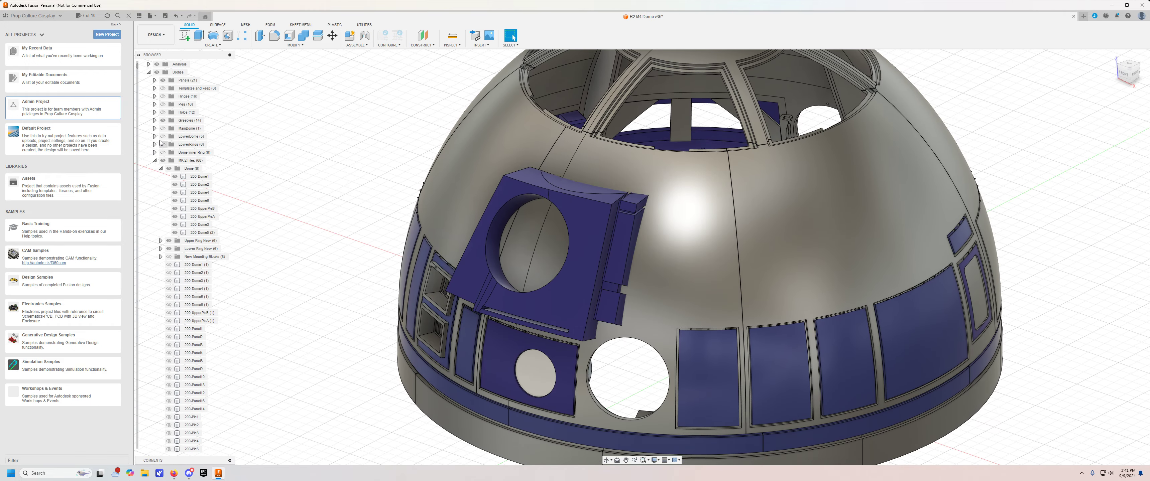
Toggle the Greebles group off and on to examine the screw holes beneath the front greebles.
click(163, 120)
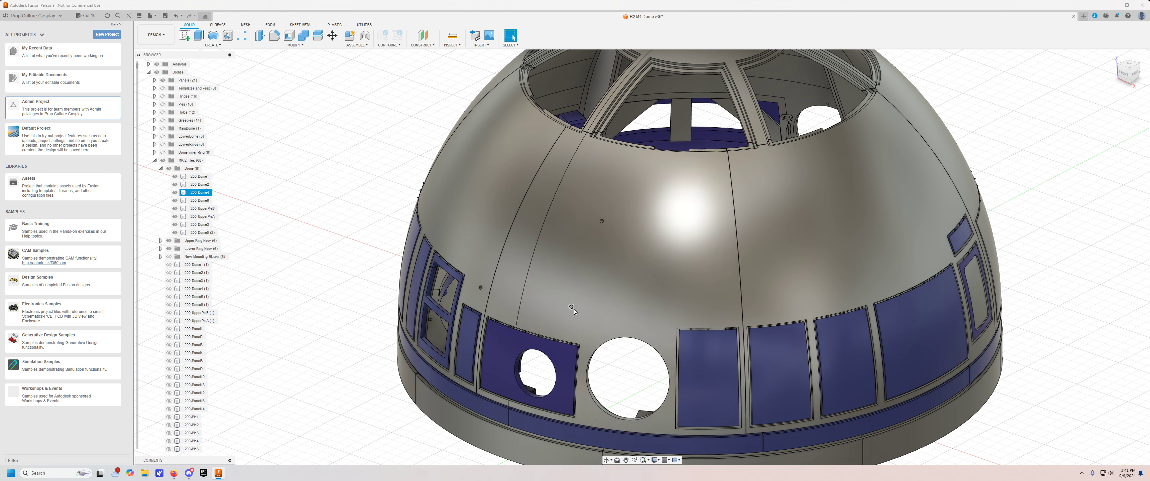
shift+middle_drag(574, 309, 305, 213)
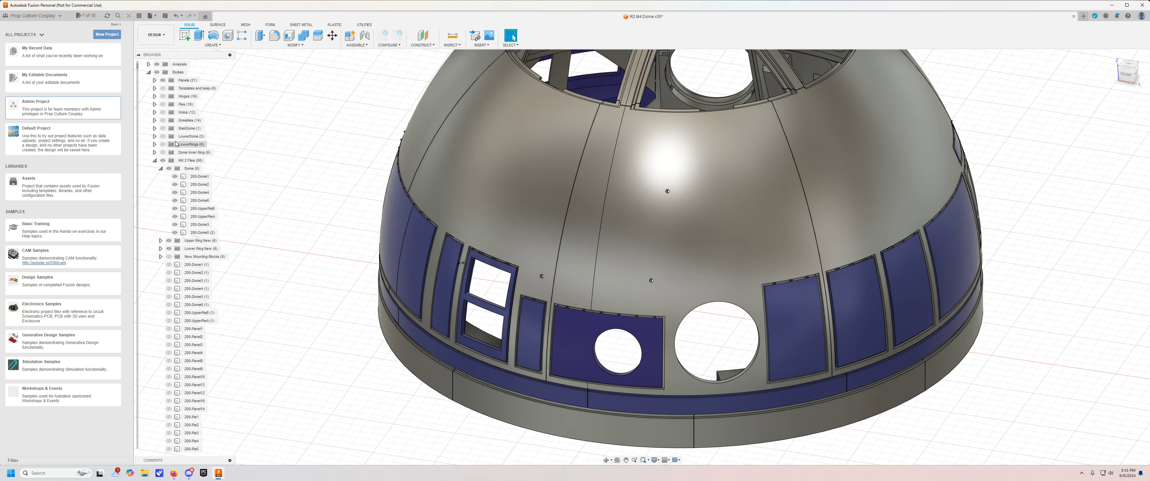
click(162, 120)
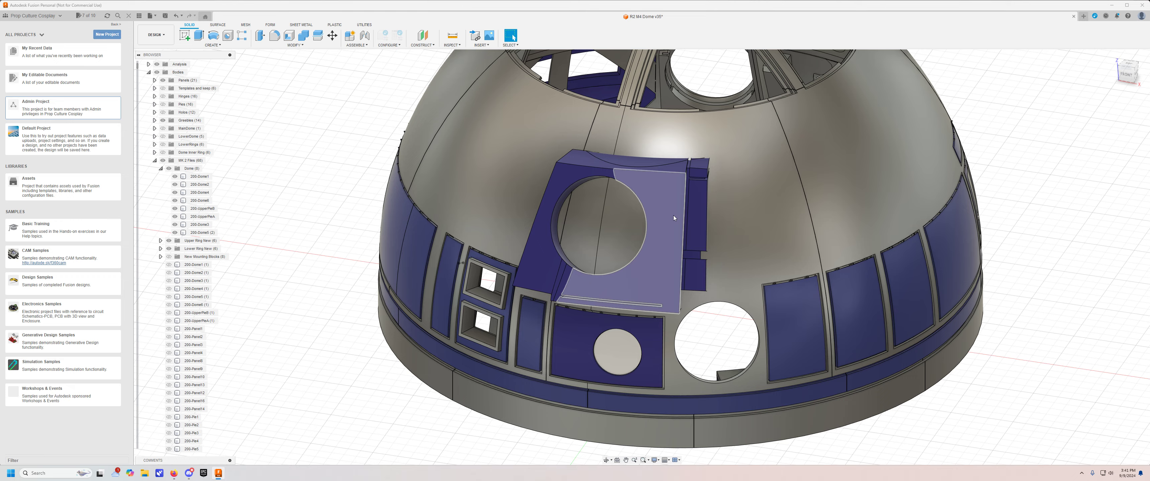
shift+middle_drag(308, 225, 304, 223)
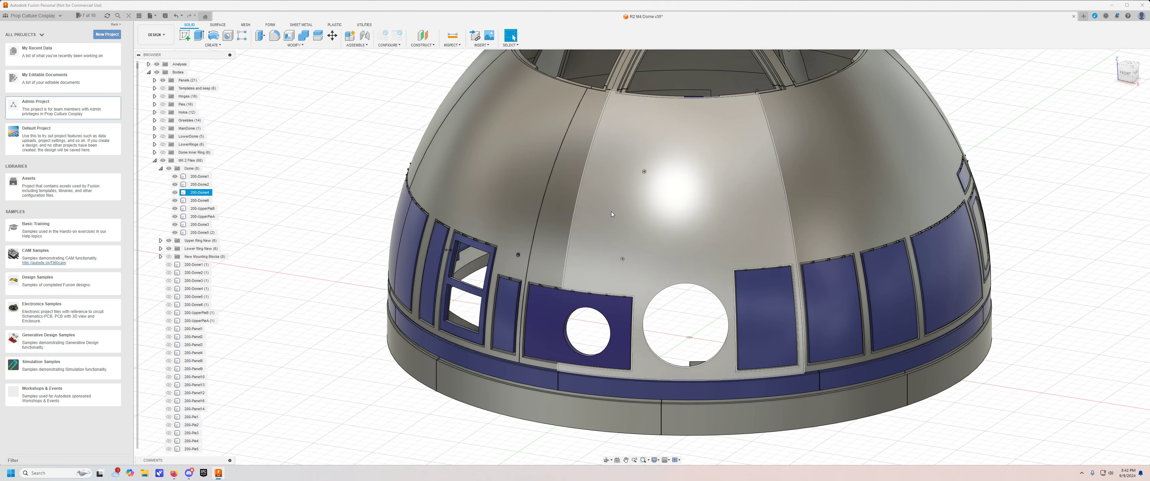
shift+middle_drag(236, 169, 241, 168)
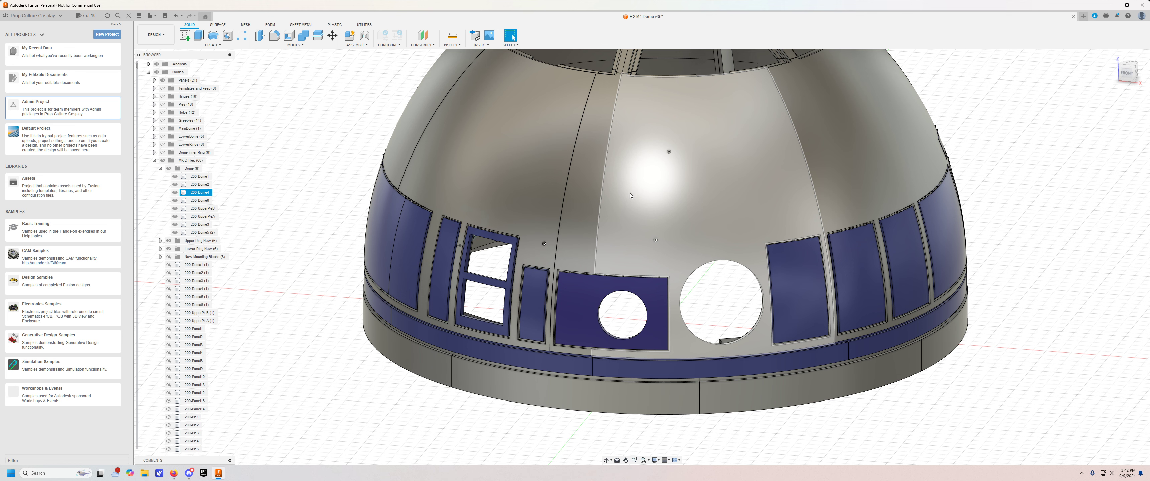
click(163, 120)
Show the Hinges, Pies and Holos body groups on the dome.
scroll(297, 168, down, 4)
shift+middle_drag(298, 170, 451, 223)
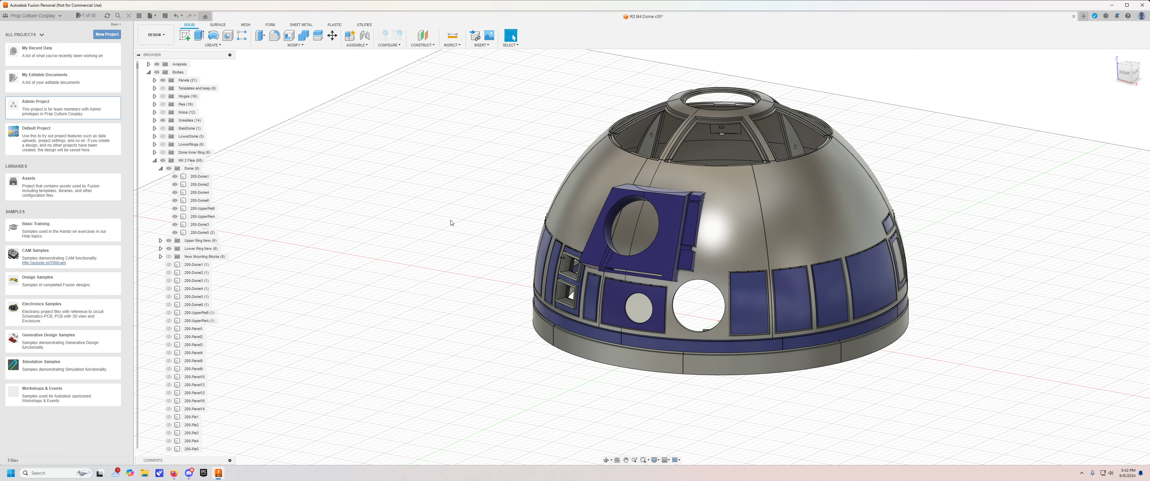
click(163, 104)
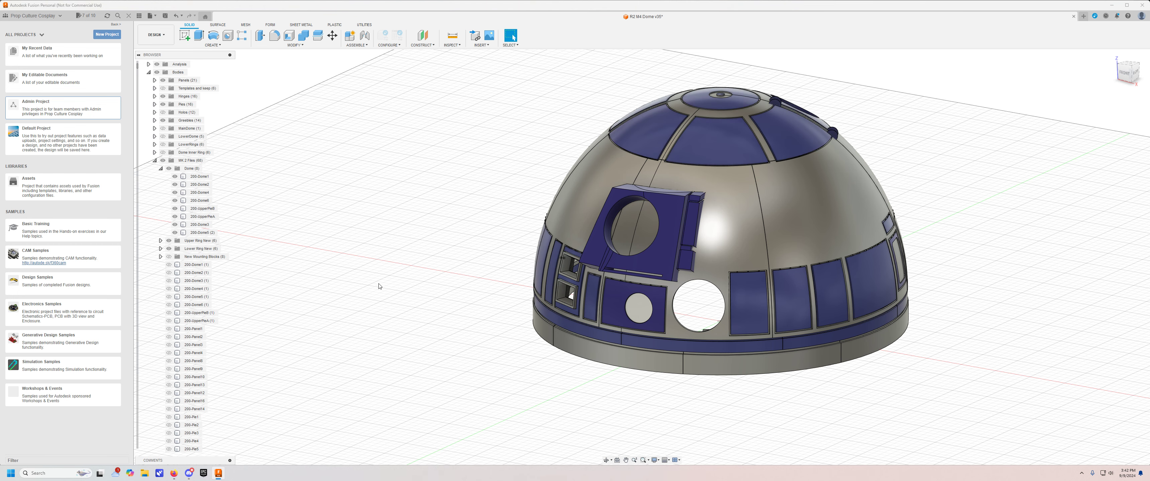
middle_drag(394, 293, 377, 276)
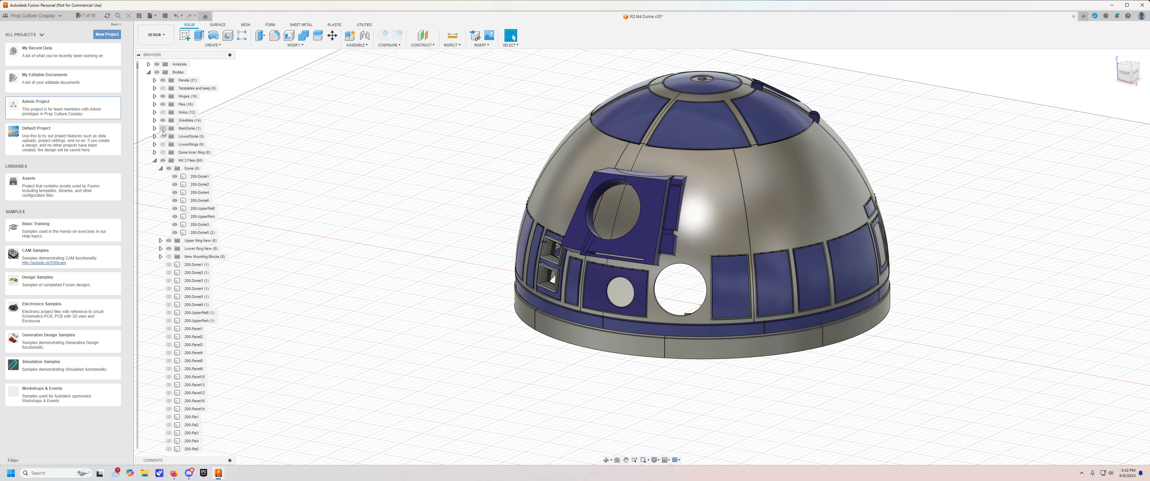
click(163, 128)
click(163, 136)
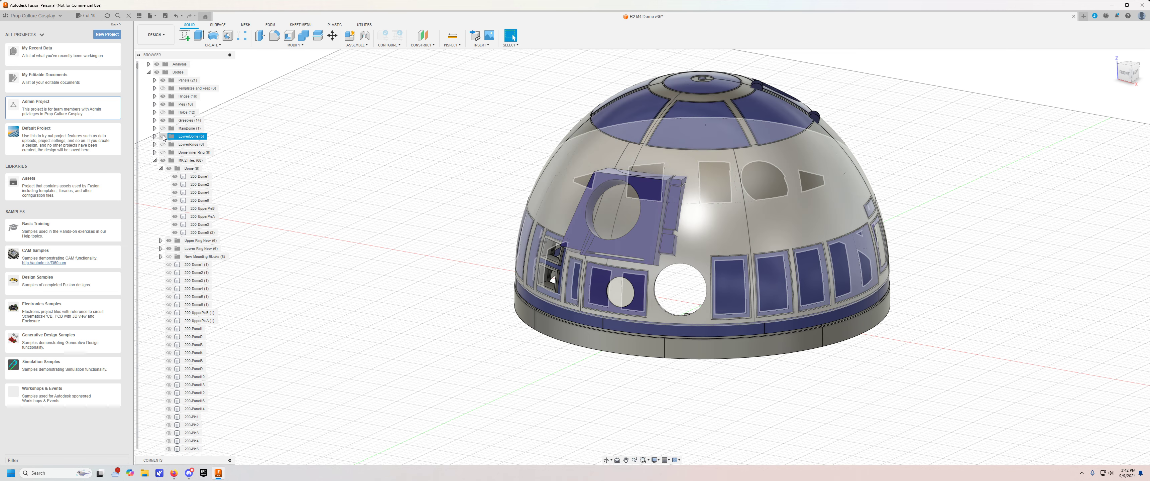
click(162, 113)
shift+middle_drag(413, 326, 390, 291)
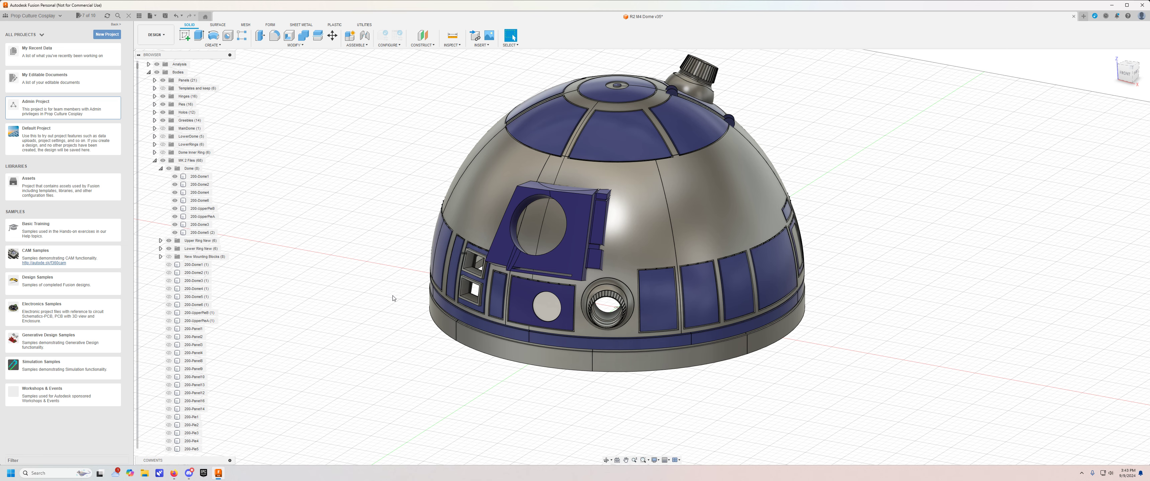
Examine the assembled dome from several angles, including the two-window logic frame, the eye greeble and the front holo up close.
shift+middle_drag(357, 266, 365, 275)
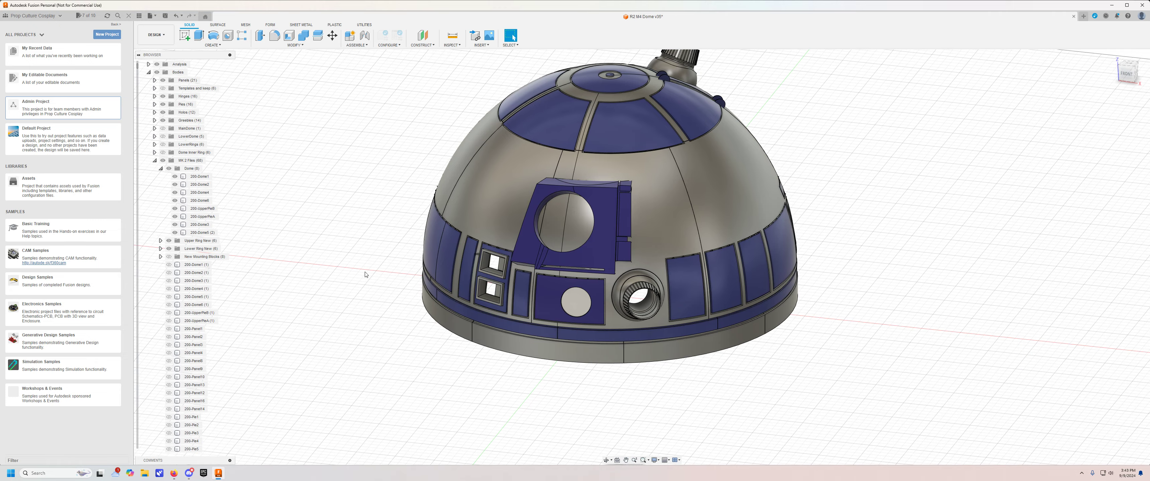
shift+middle_drag(365, 274, 398, 272)
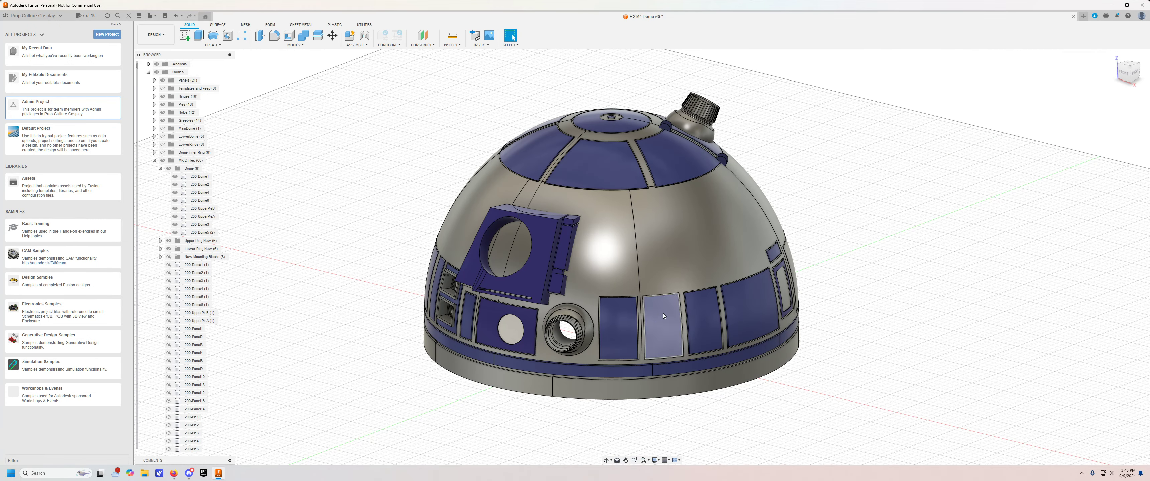
shift+middle_drag(789, 300, 513, 223)
shift+middle_drag(651, 288, 869, 275)
middle_drag(788, 346, 462, 374)
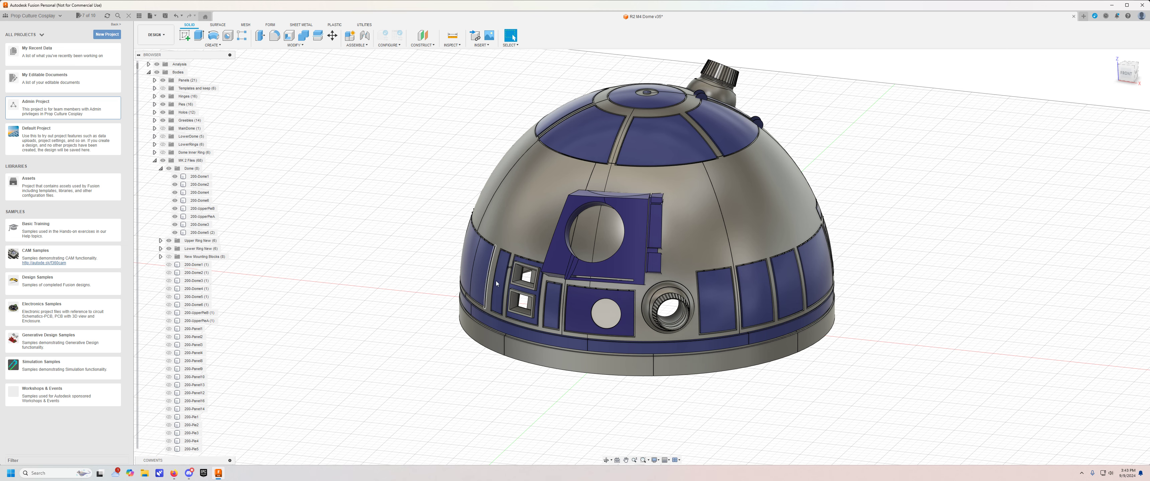
scroll(496, 281, up, 5)
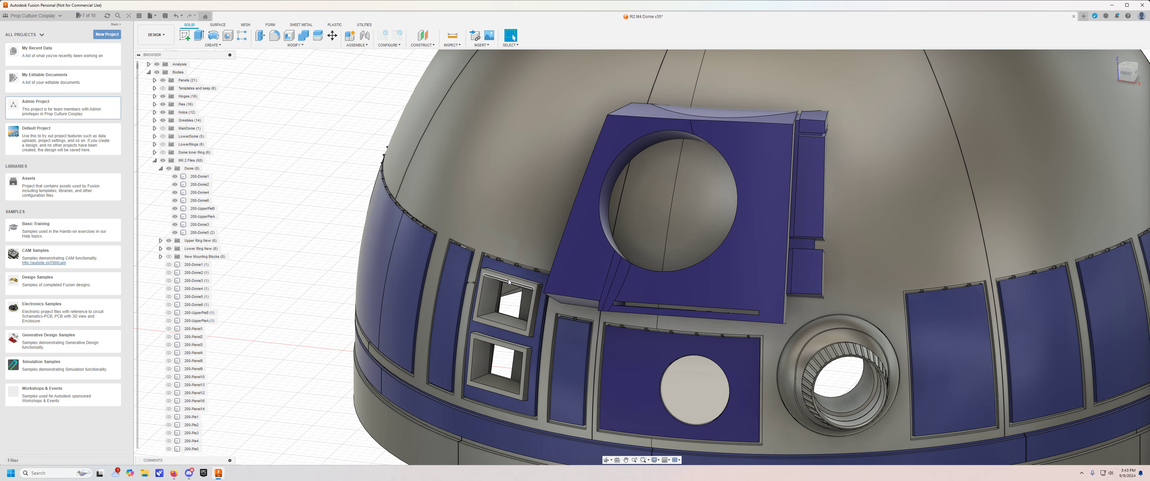
scroll(510, 285, down, 1)
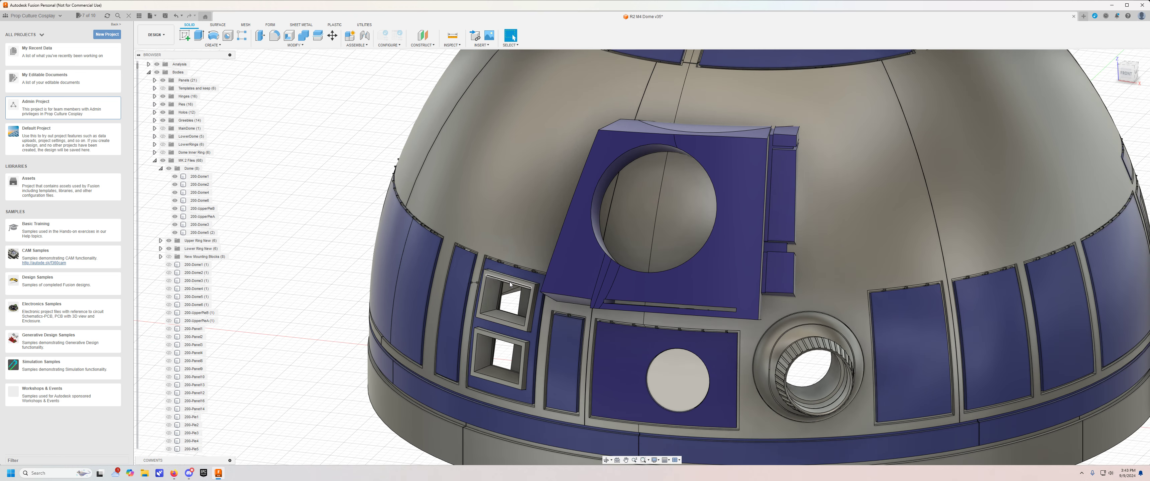
shift+middle_drag(494, 288, 545, 272)
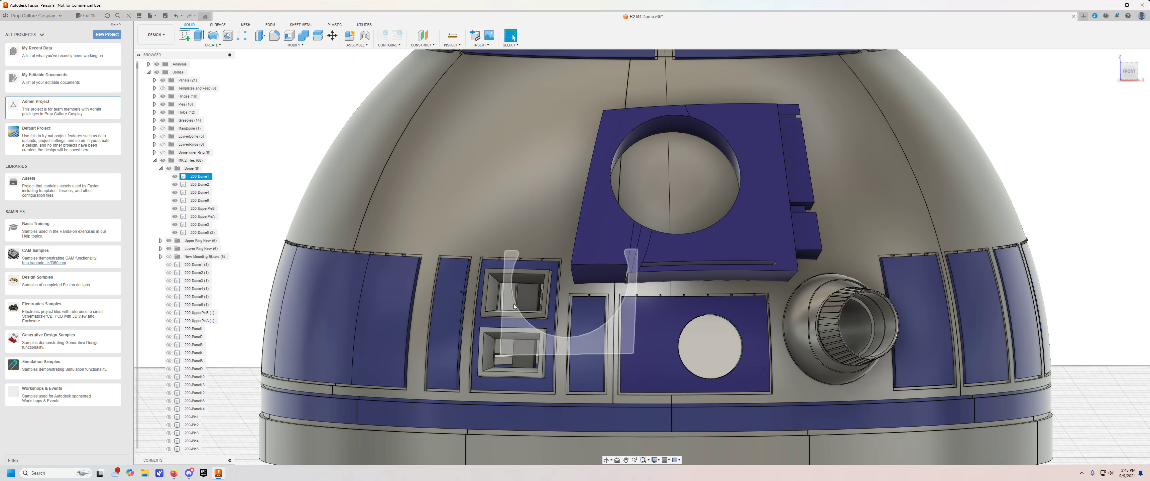
shift+middle_drag(516, 307, 705, 350)
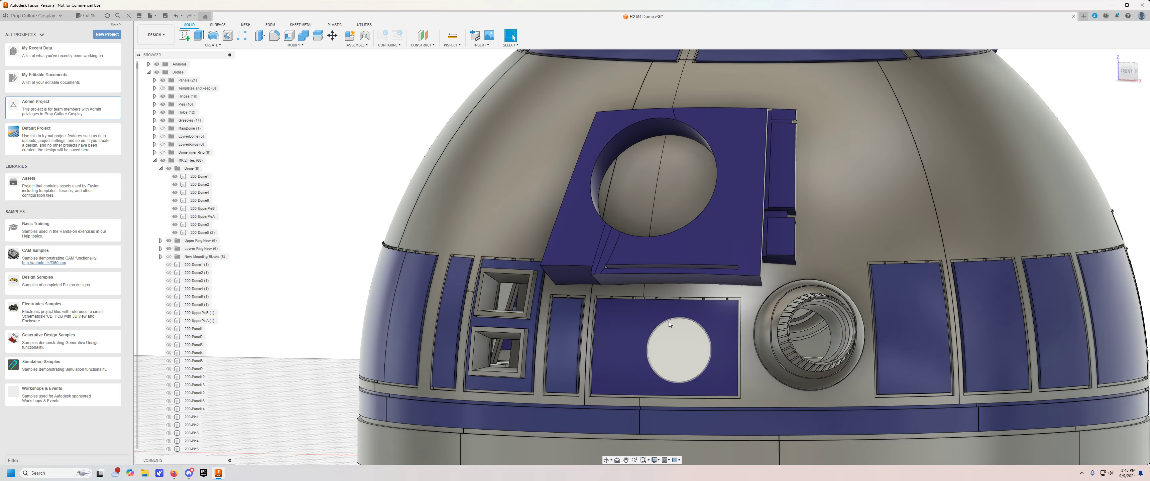
shift+middle_drag(655, 337, 505, 323)
scroll(644, 339, down, 3)
scroll(506, 322, down, 3)
shift+middle_drag(425, 338, 371, 324)
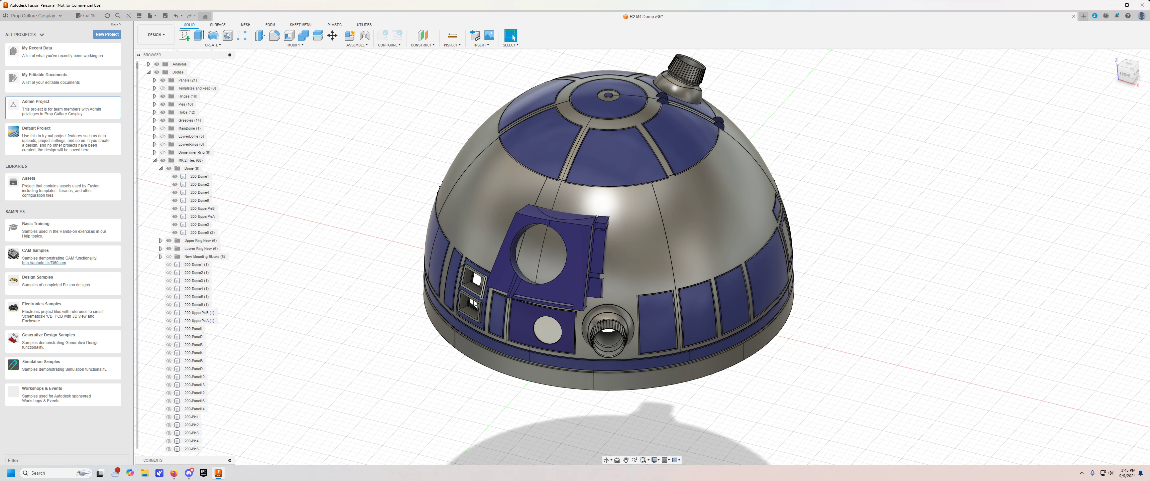
shift+middle_drag(337, 251, 354, 255)
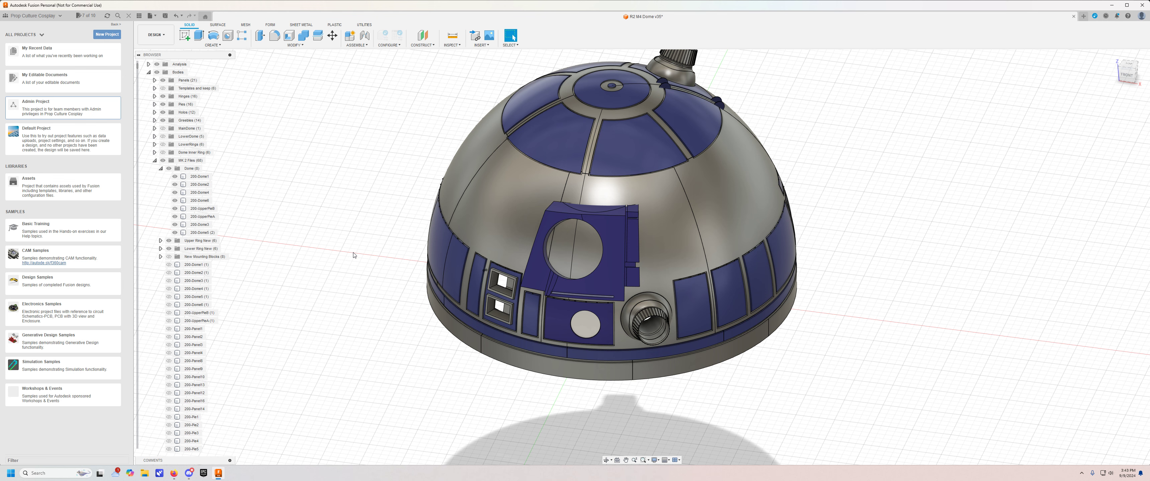
Show the New Mounting Blocks group and inspect the block beside the holo from beneath the dome.
click(155, 161)
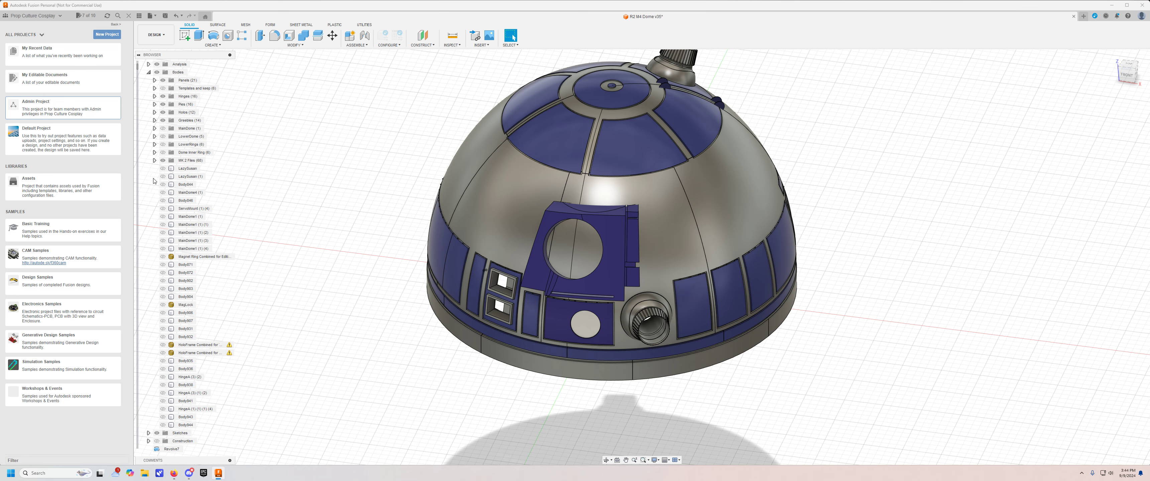
click(154, 160)
click(170, 185)
shift+middle_drag(362, 363, 372, 318)
shift+middle_drag(494, 371, 545, 348)
scroll(694, 293, up, 4)
shift+middle_drag(693, 293, 727, 324)
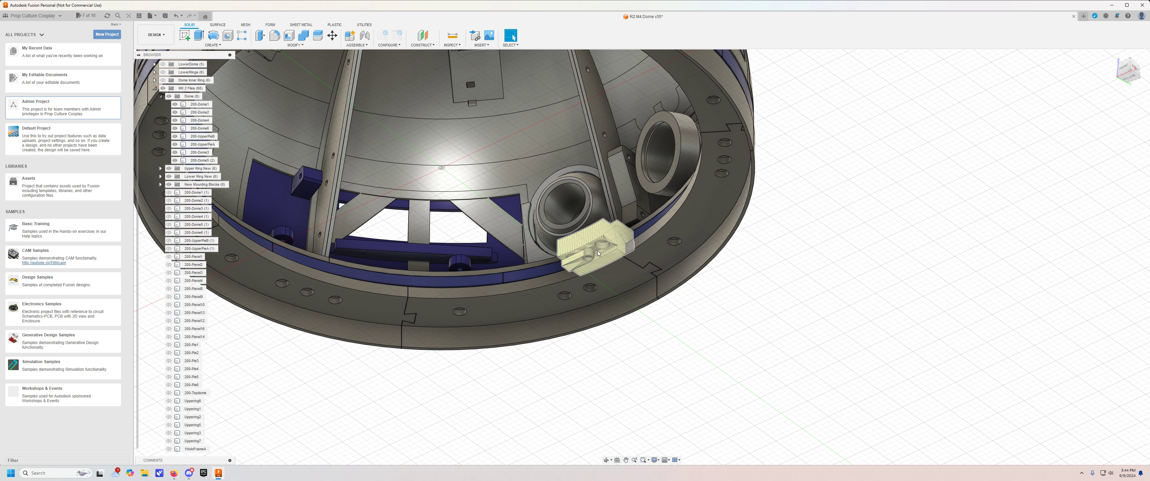
shift+middle_drag(604, 244, 553, 253)
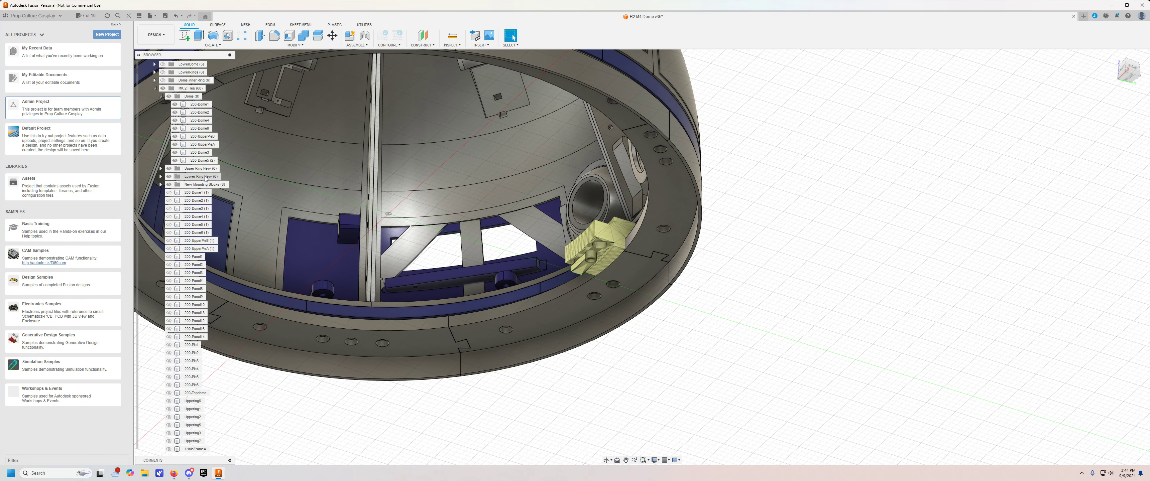
Hide the Dome, Upper Ring New and Lower Ring New groups and inspect how the mounting block meets the holo frame.
click(169, 96)
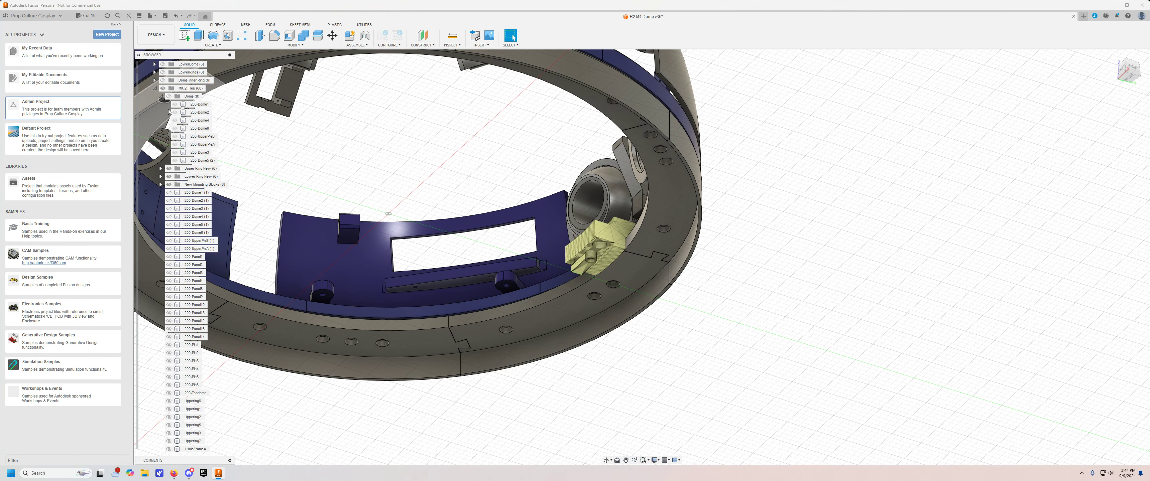
click(168, 177)
click(169, 185)
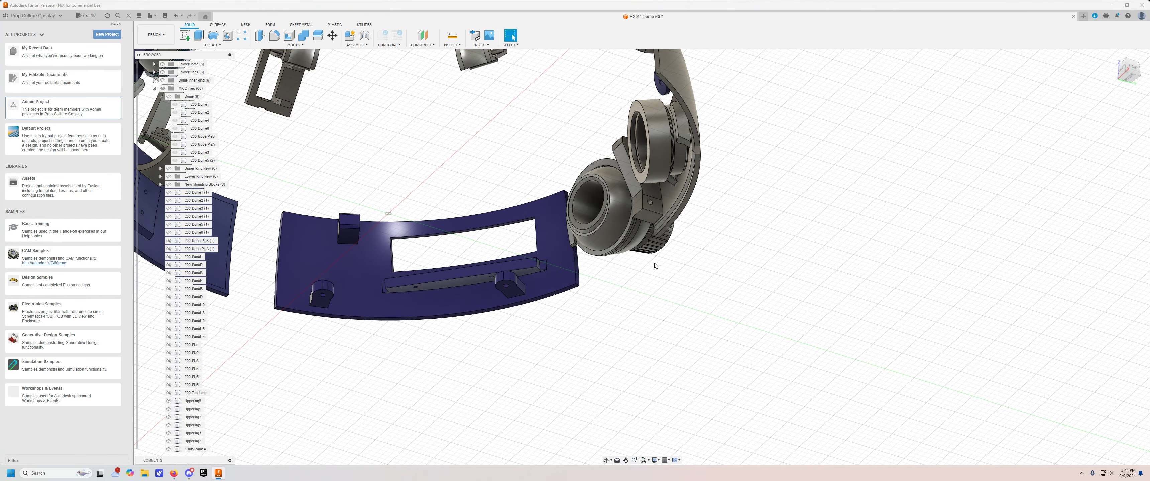
click(168, 185)
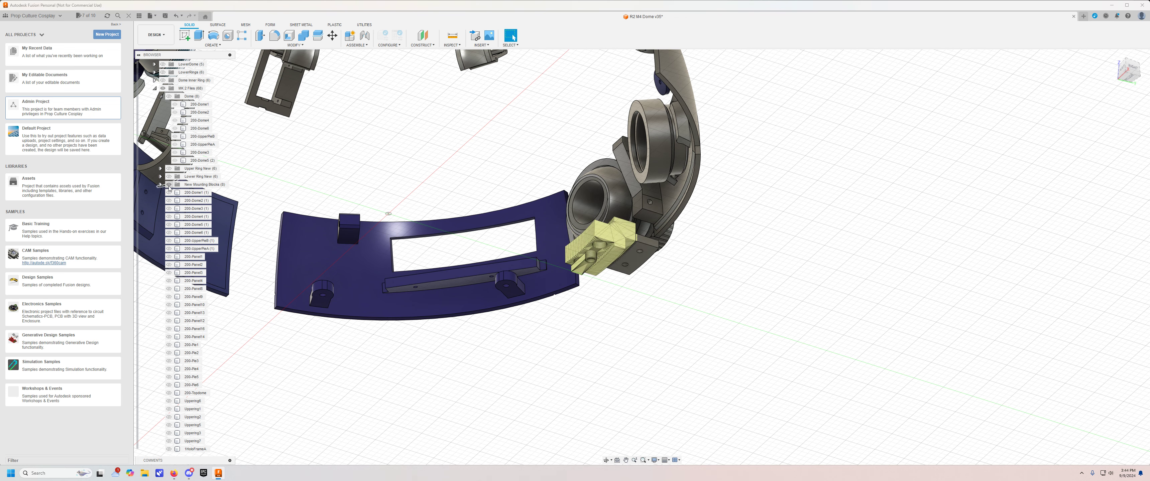
shift+middle_drag(660, 295, 372, 397)
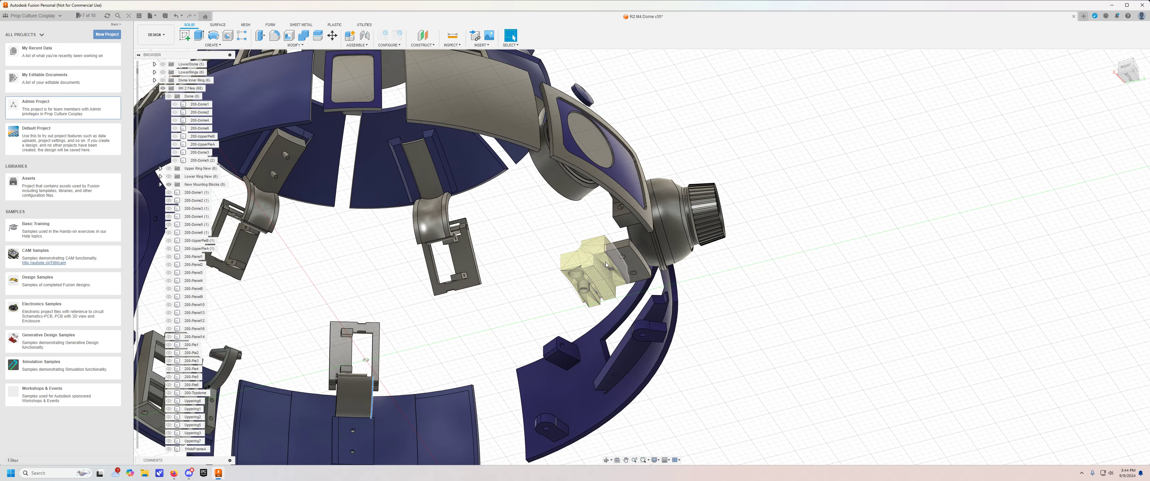
scroll(601, 267, up, 4)
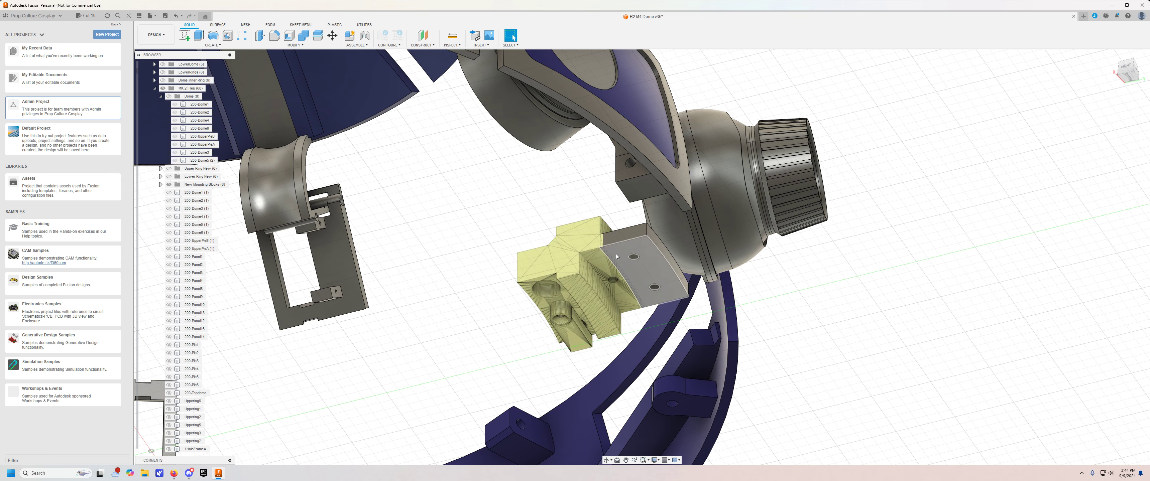
shift+middle_drag(498, 259, 503, 257)
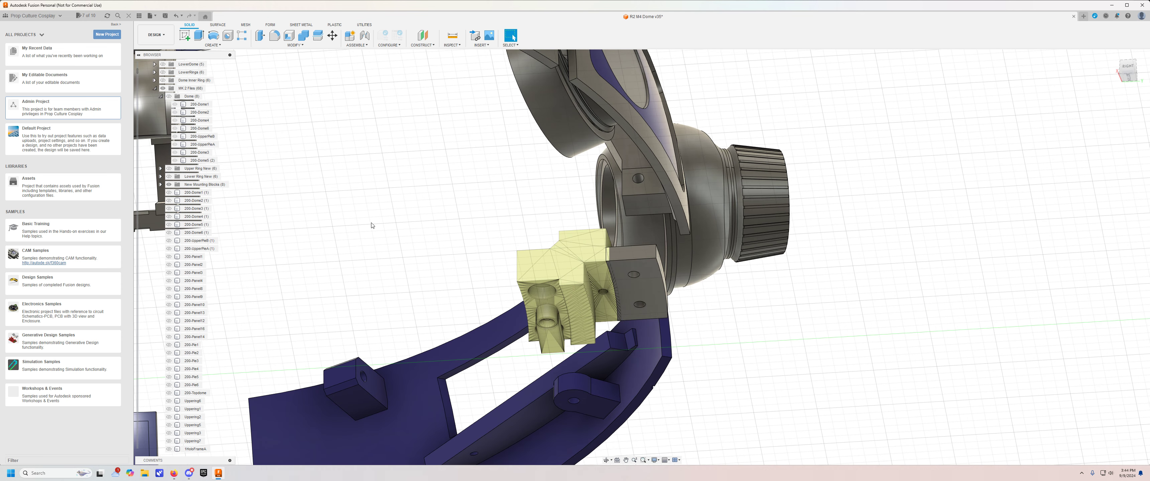
Show the Upper Ring New and Lower Ring New groups again and view the whole assembly from above.
click(169, 177)
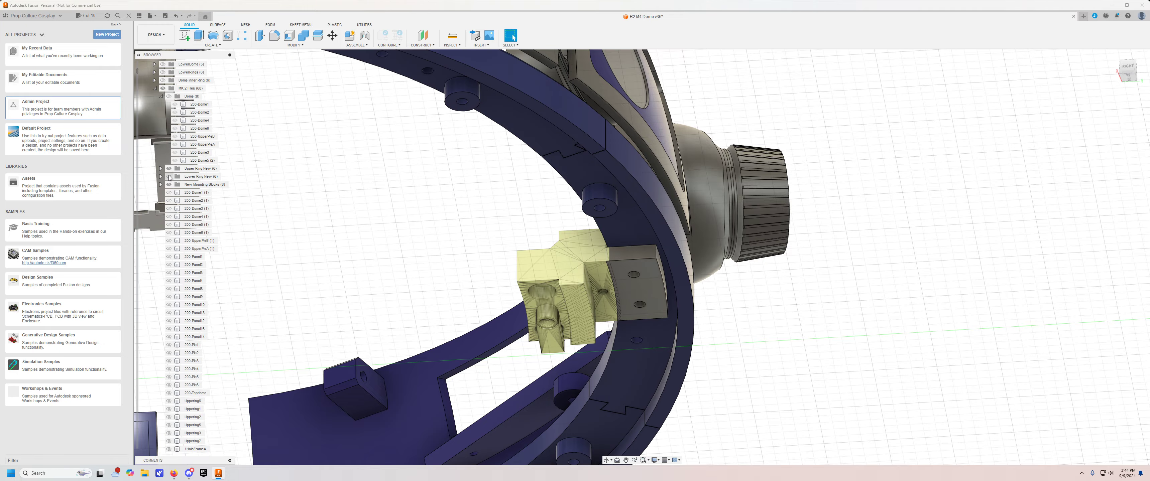
click(169, 177)
shift+middle_drag(335, 203, 415, 279)
scroll(392, 227, down, 3)
middle_drag(415, 279, 732, 453)
scroll(169, 115, up, 5)
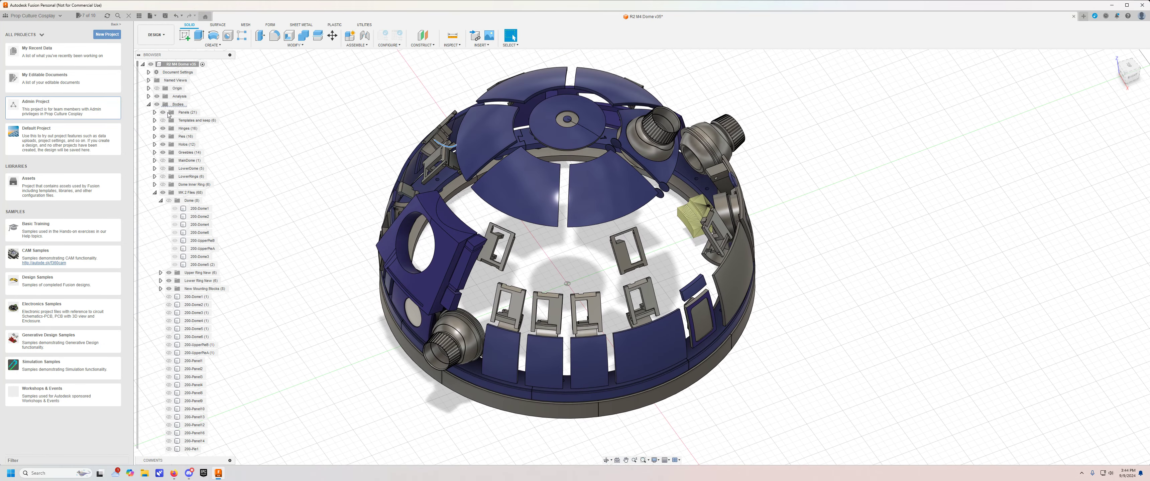
Hide the Panels, Hinges, Pies and Holos body groups.
click(164, 113)
click(163, 129)
drag(162, 137, 164, 146)
click(163, 137)
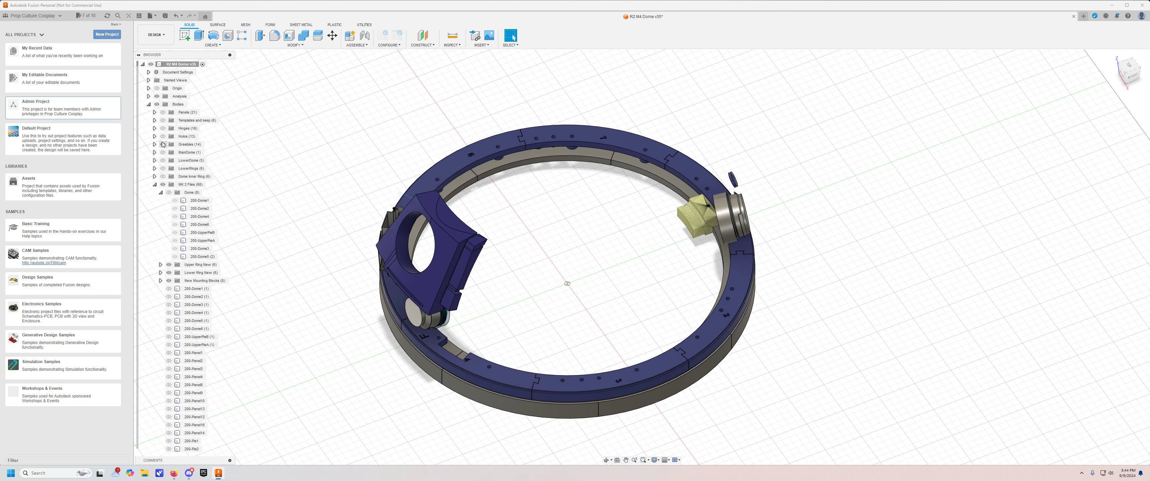
Hide the Greebles group and examine the numbered segments of the upper ring from above.
click(163, 145)
scroll(575, 170, up, 3)
shift+middle_drag(590, 195, 593, 204)
middle_drag(593, 204, 588, 212)
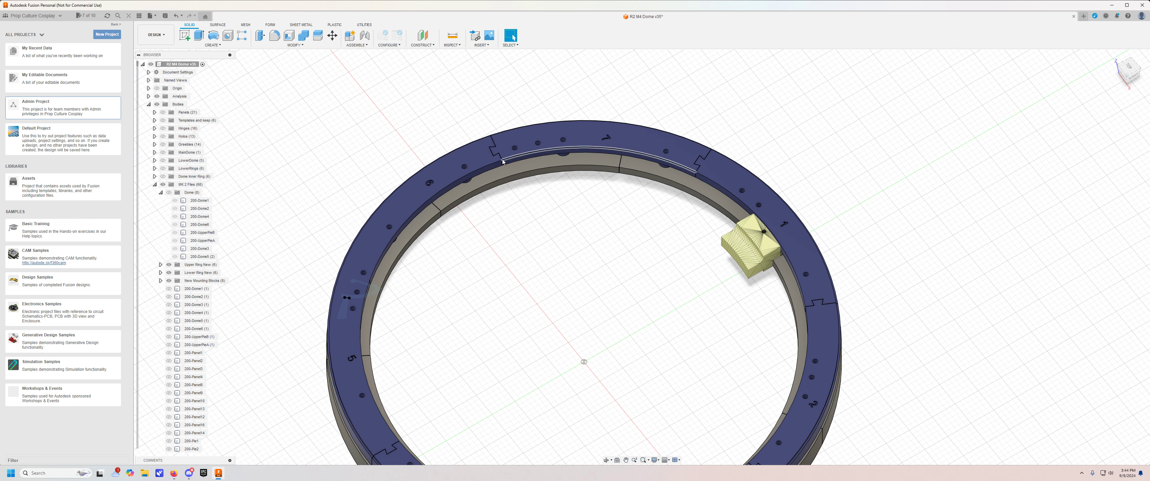
middle_drag(548, 362, 545, 227)
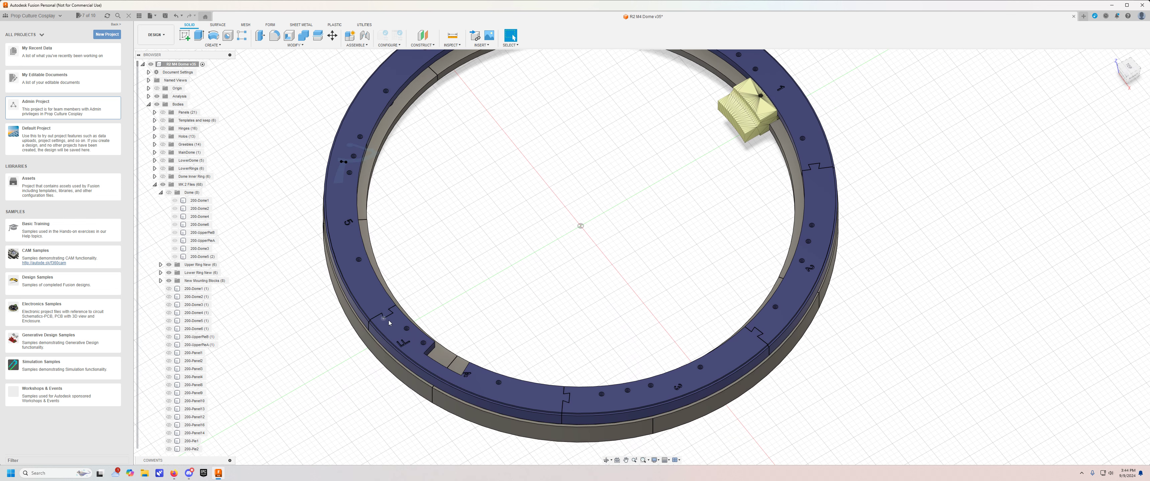
middle_drag(755, 136, 720, 180)
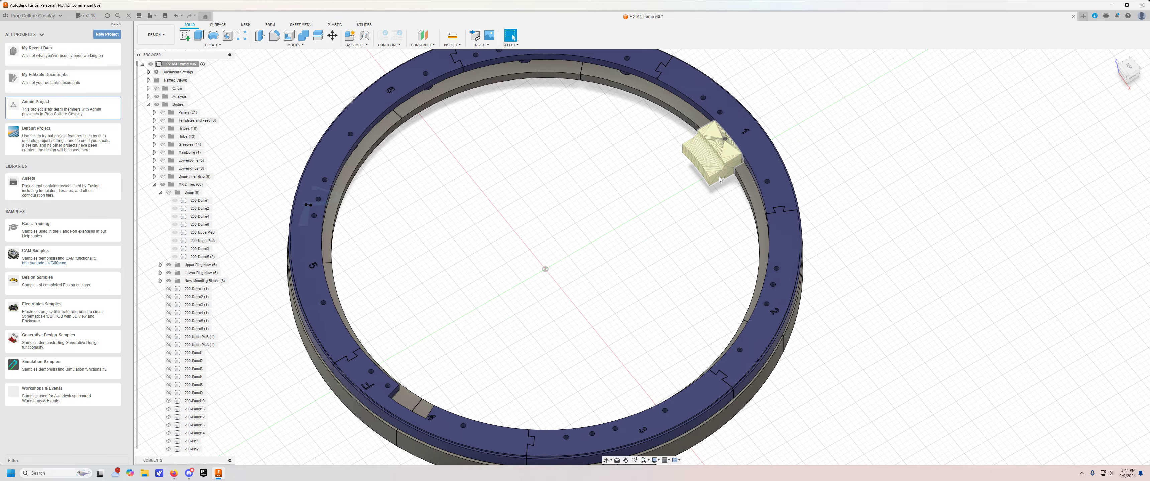
Inspect how the mounting block sits against the upper and lower rings, from a low angle and from above.
shift+middle_drag(621, 236, 639, 134)
middle_drag(708, 177, 654, 216)
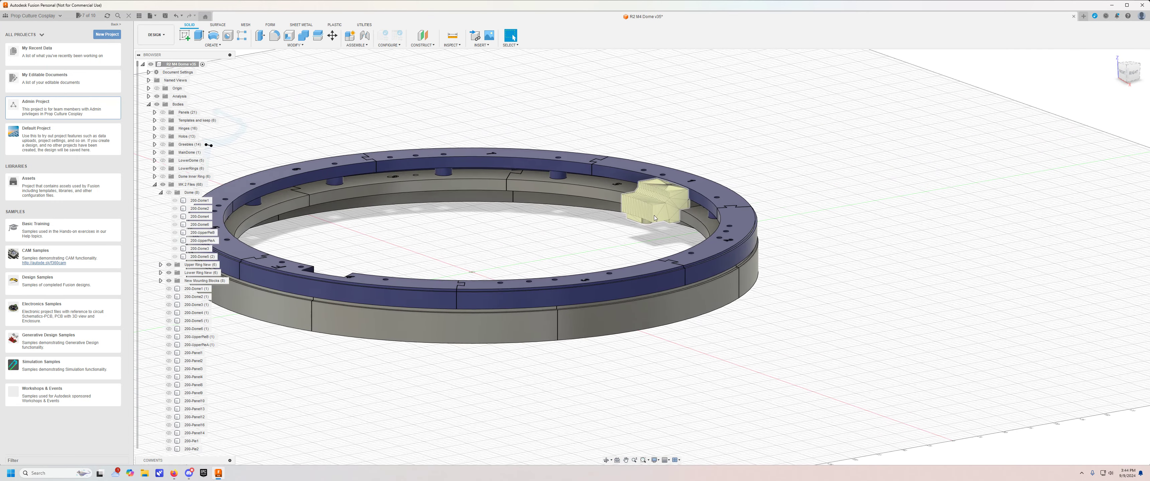
scroll(656, 214, up, 4)
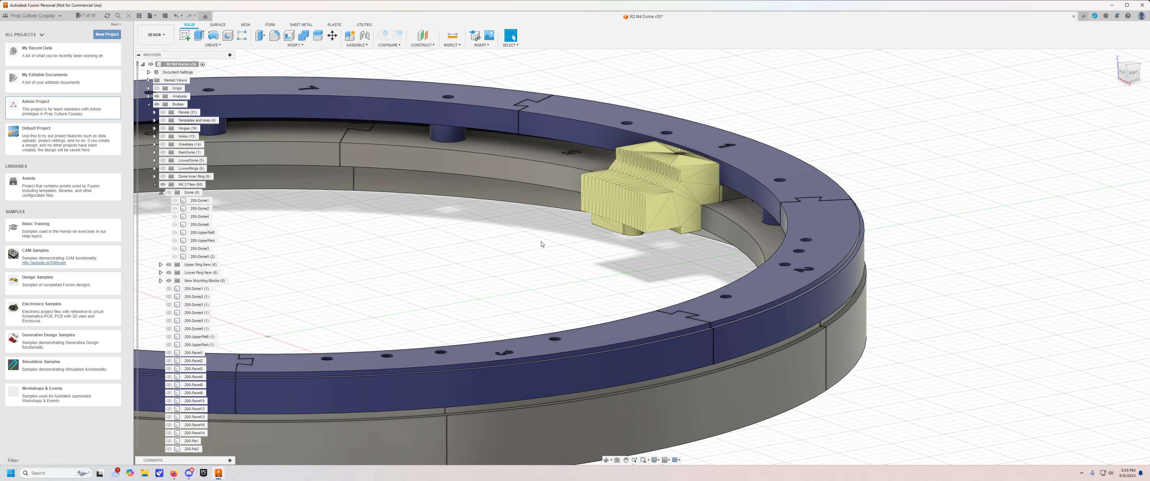
shift+middle_drag(521, 249, 529, 258)
scroll(528, 258, down, 2)
scroll(492, 287, down, 5)
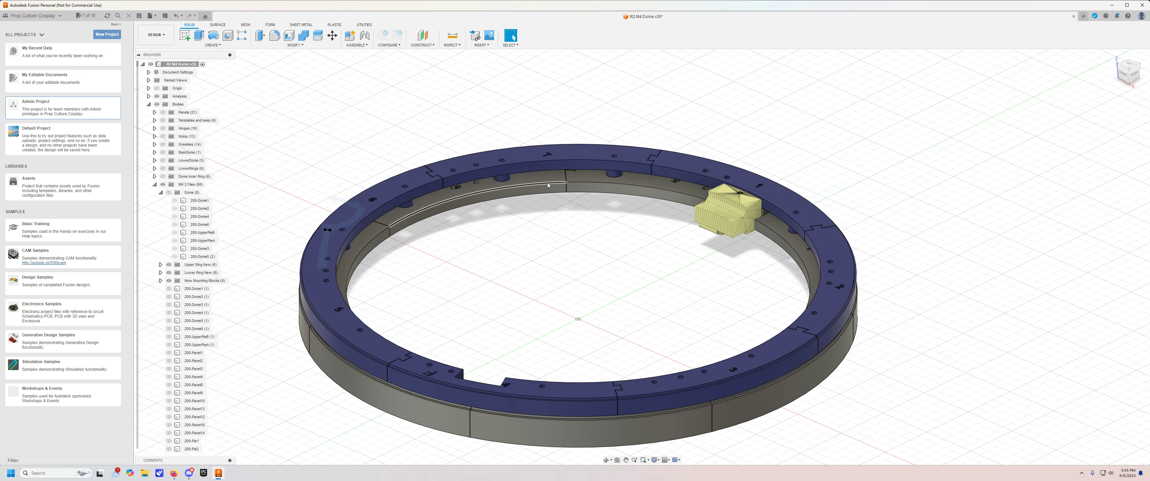
shift+middle_drag(548, 185, 627, 313)
Show the Magnet Ring Combined body and examine how it fits inside the dome rings.
scroll(228, 277, down, 15)
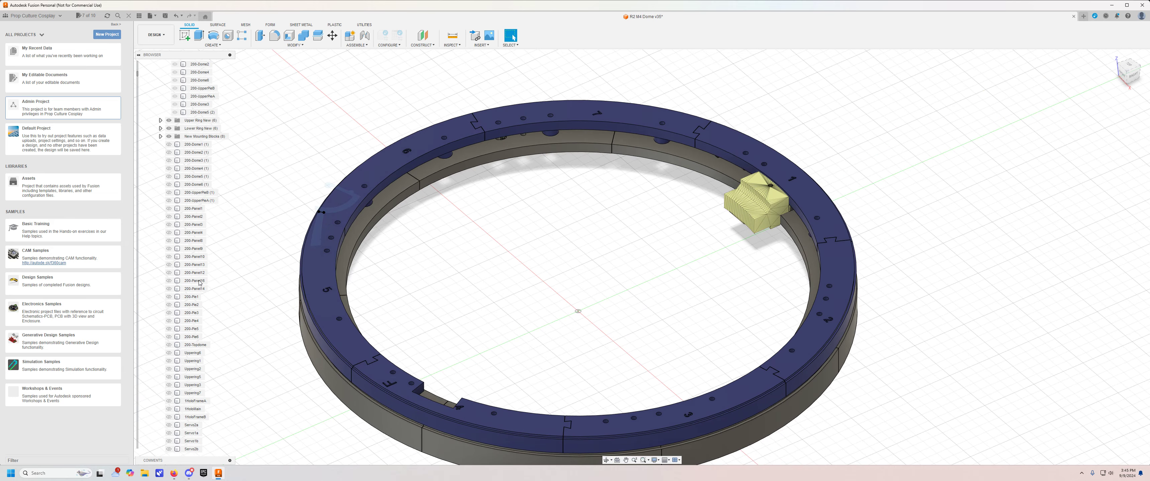
scroll(192, 302, down, 8)
click(163, 337)
mouse_move(607, 231)
shift+middle_down()
mouse_move(595, 226)
mouse_move(607, 215)
shift+middle_up()
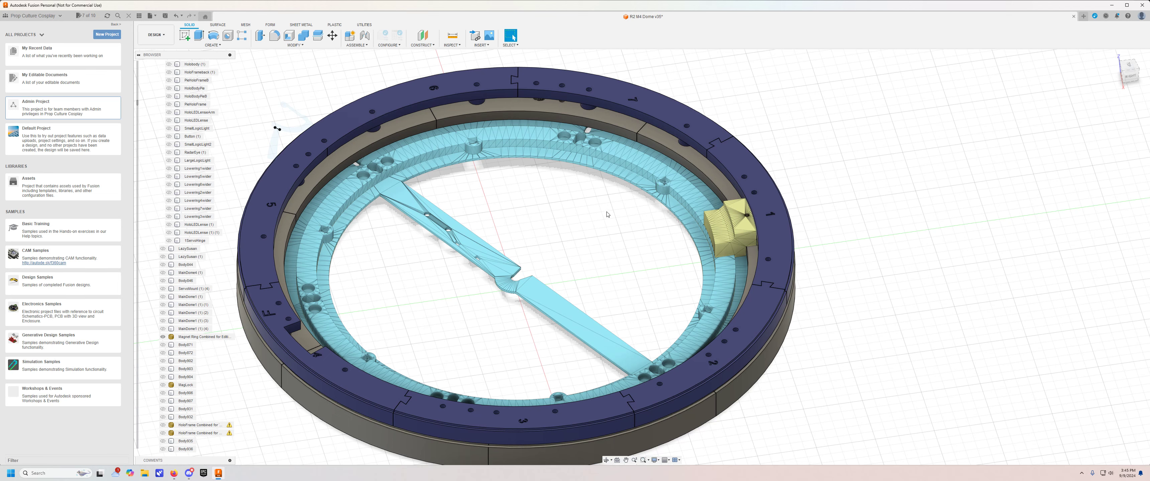
click(693, 211)
shift+middle_drag(633, 247, 662, 259)
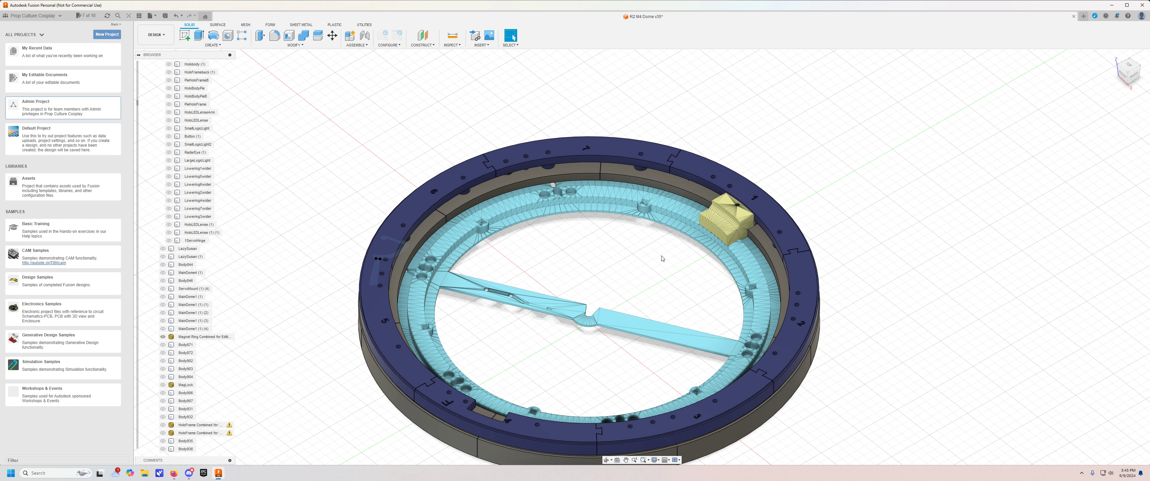
Show the Panels, Hinges, Holos and Greebles body groups again.
scroll(163, 138, up, 10)
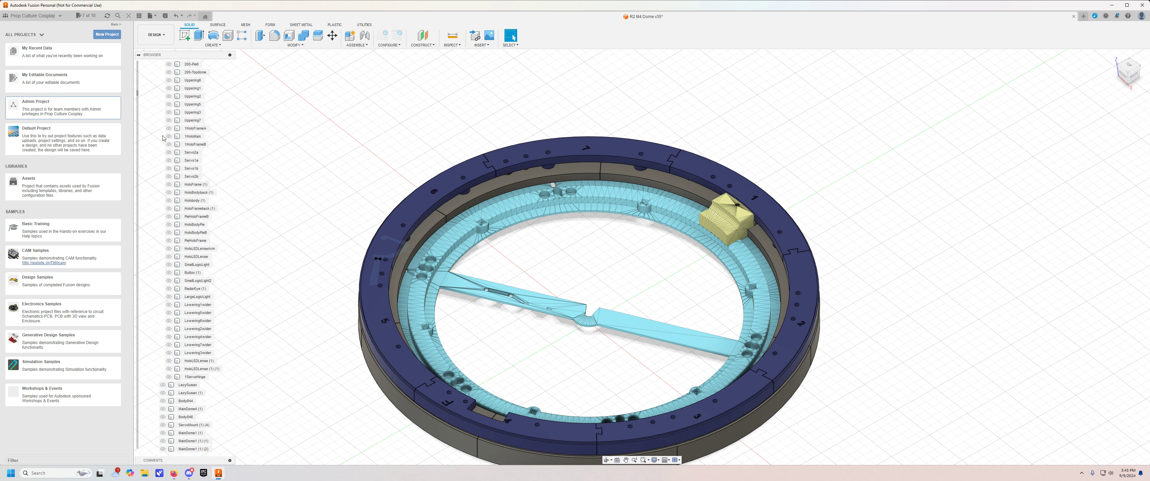
scroll(164, 138, up, 12)
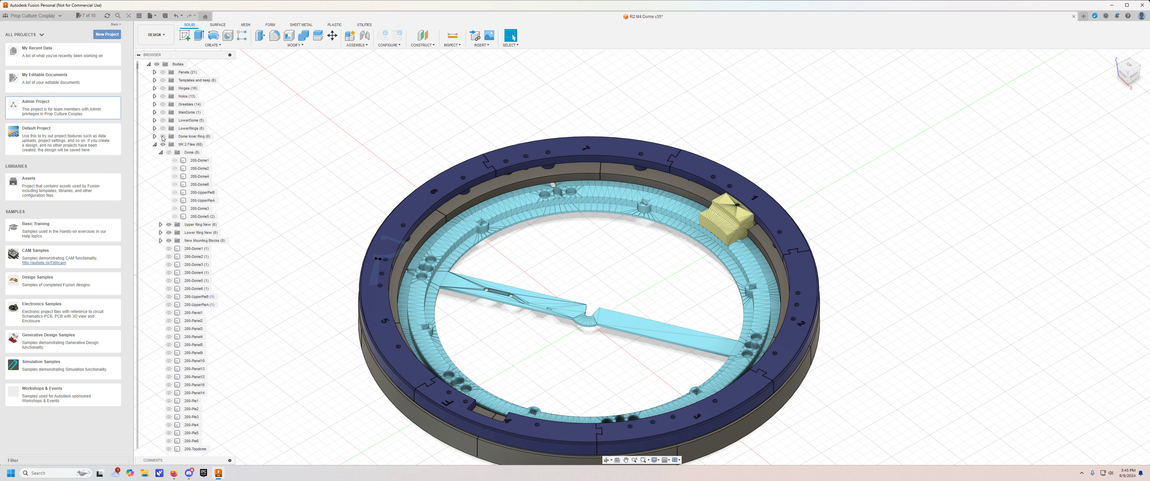
click(163, 113)
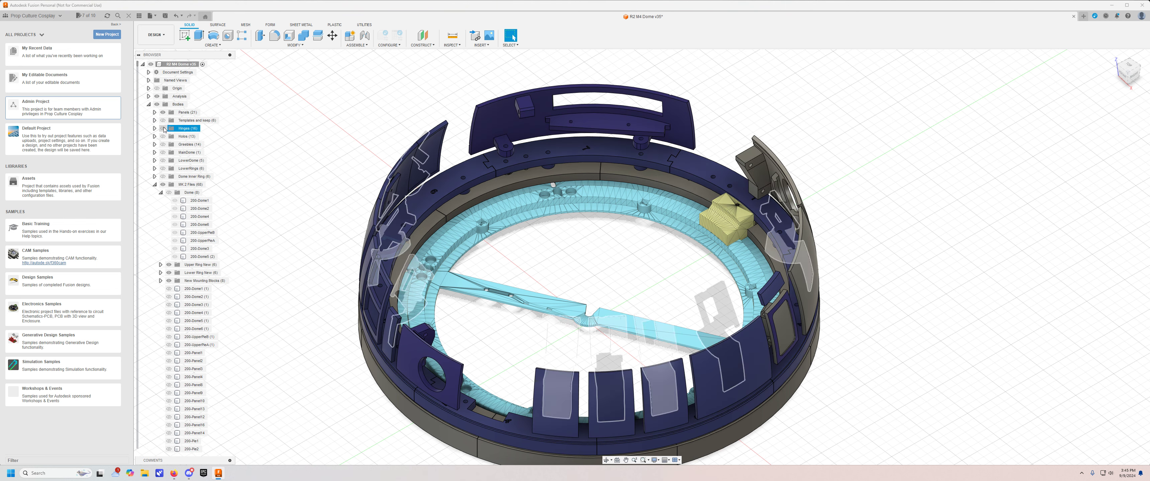
click(163, 129)
click(163, 136)
click(163, 144)
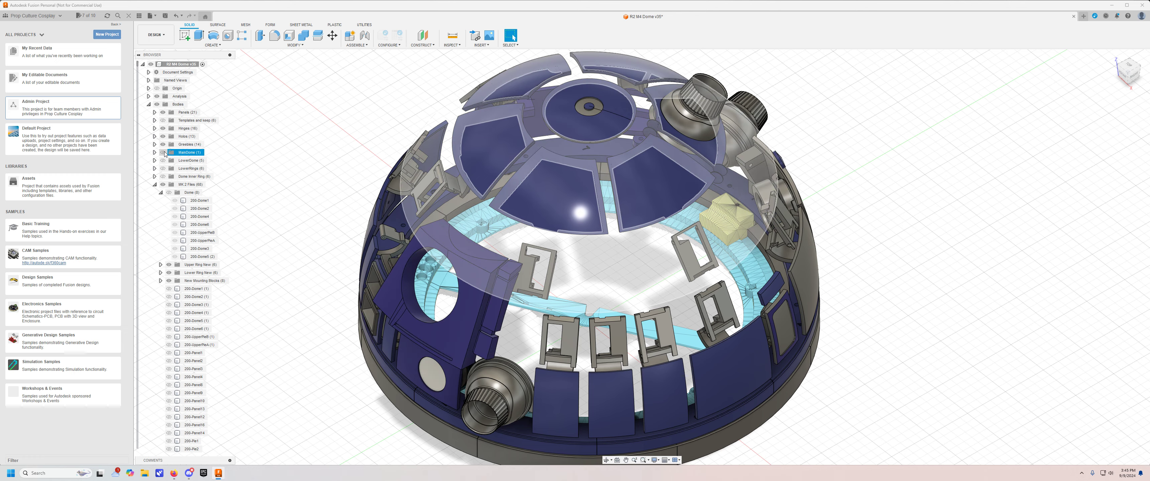
Show the Dome group under the MK 2 files and view the complete dome from the front.
click(169, 193)
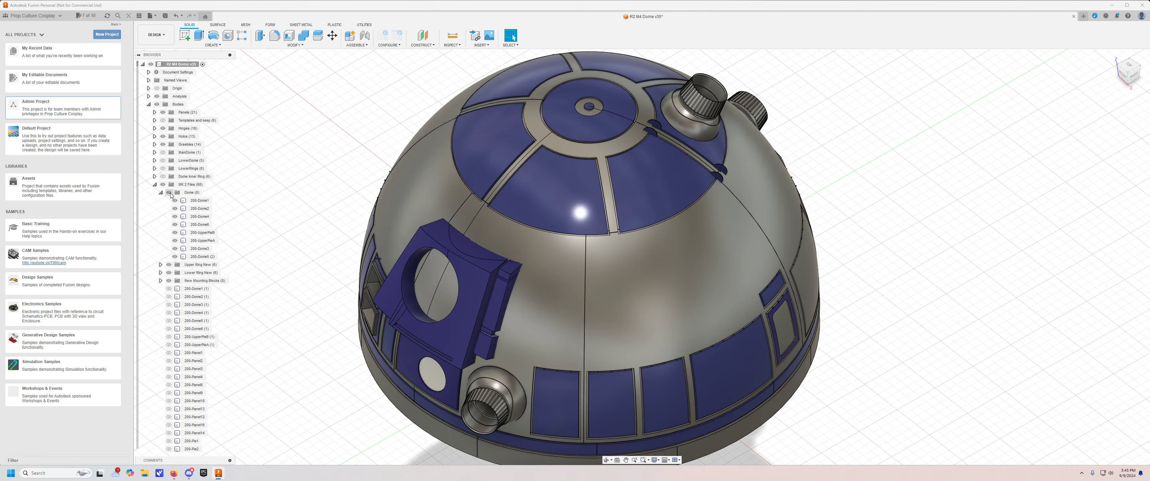
shift+middle_drag(311, 170, 361, 163)
scroll(325, 158, up, 4)
scroll(319, 165, down, 5)
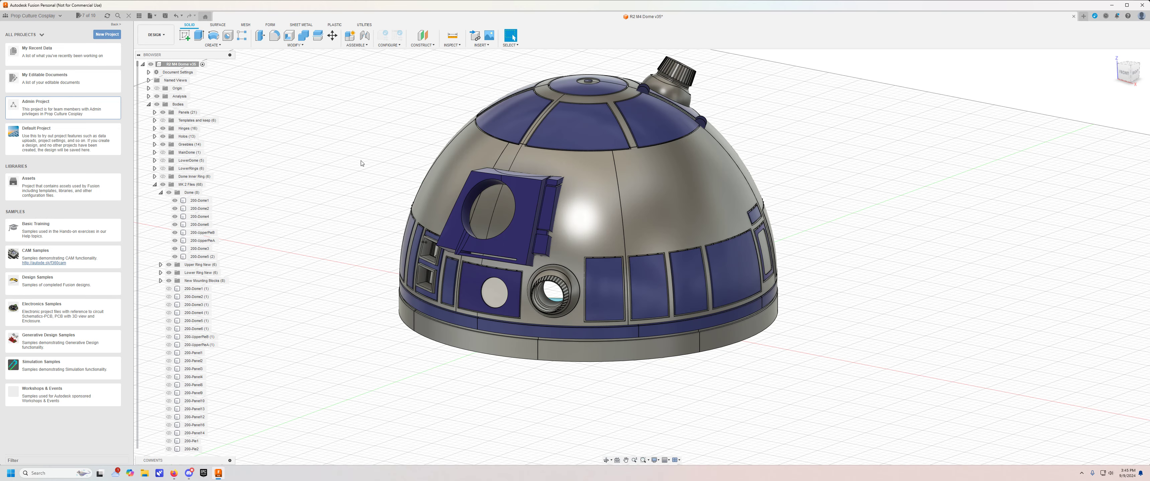